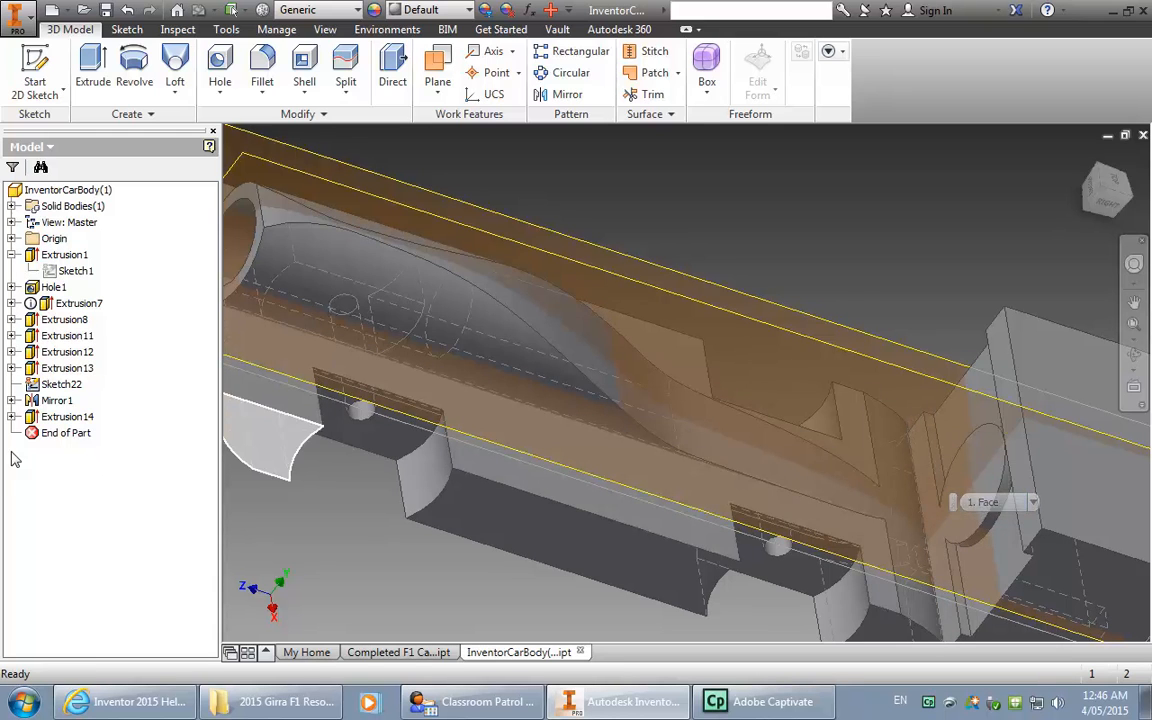
Step: Edit the feature Extrusion14 and set its extrusion distance to 170 mm
right_click(55, 416)
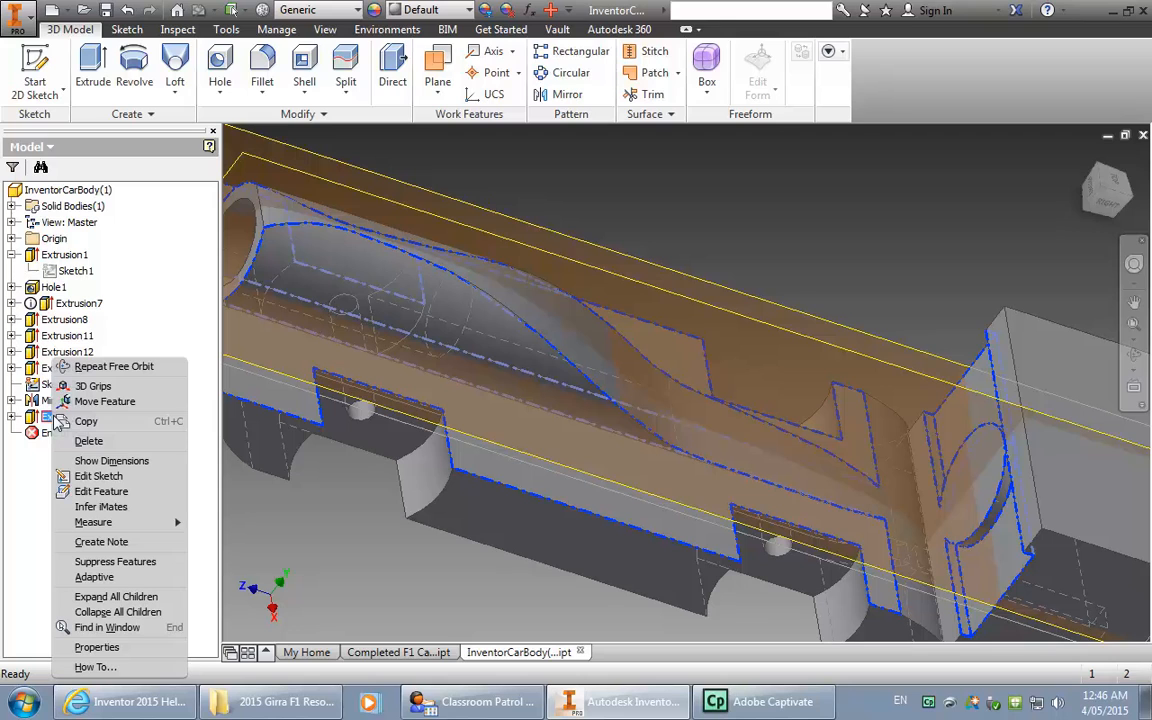
left_click(95, 491)
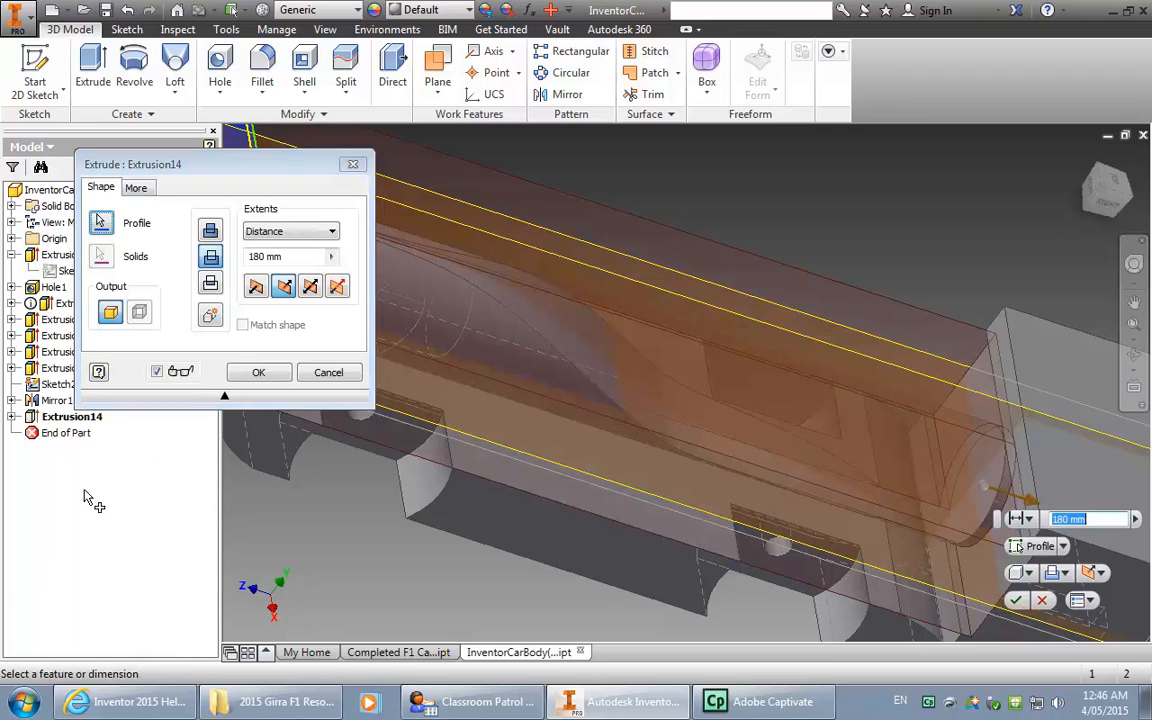
left_click(264, 256)
left_click_drag(264, 256, 256, 257)
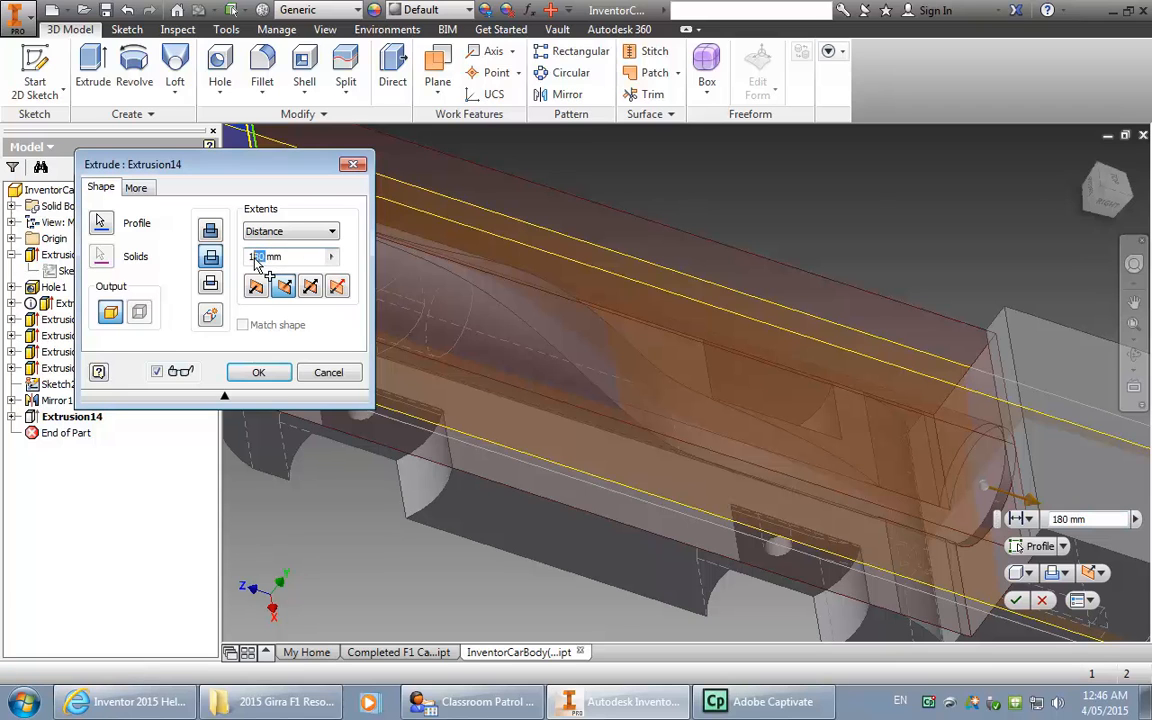
type("7")
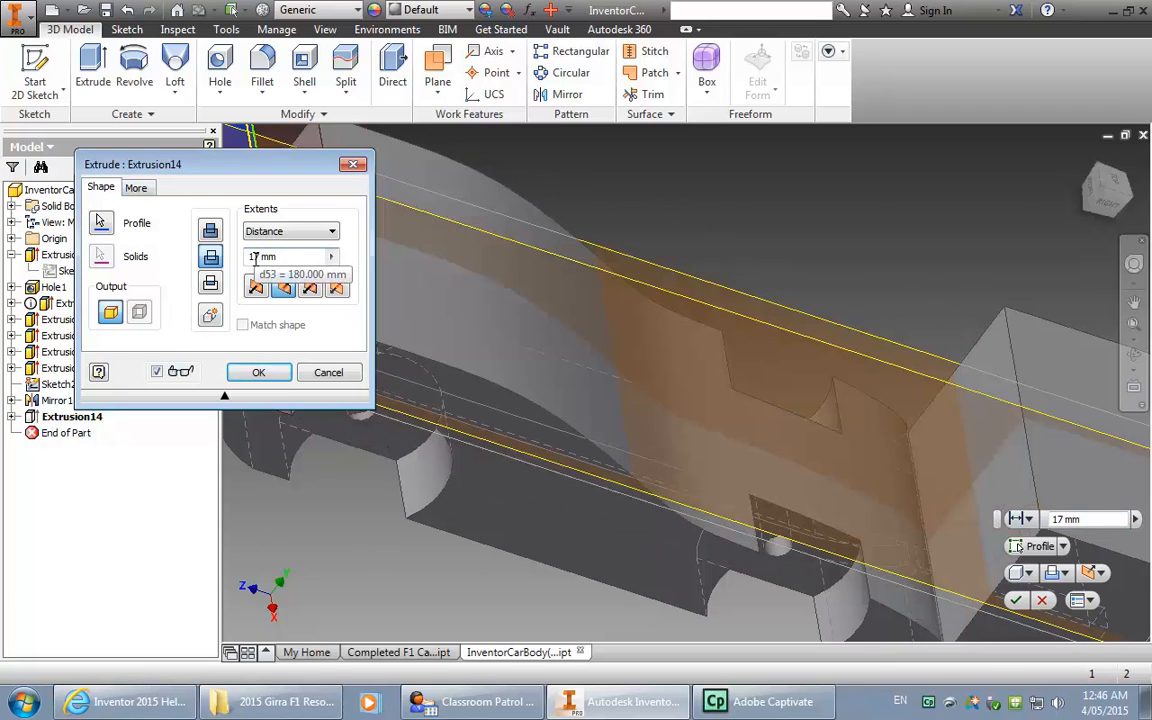
type("0")
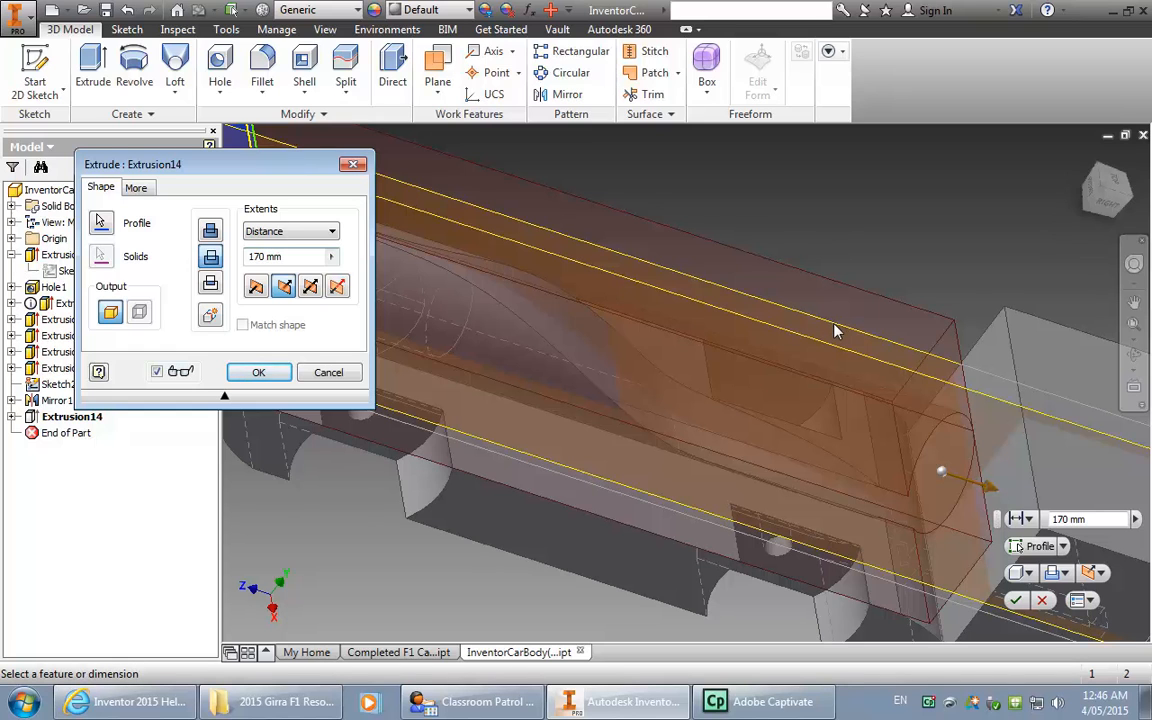
left_click(258, 372)
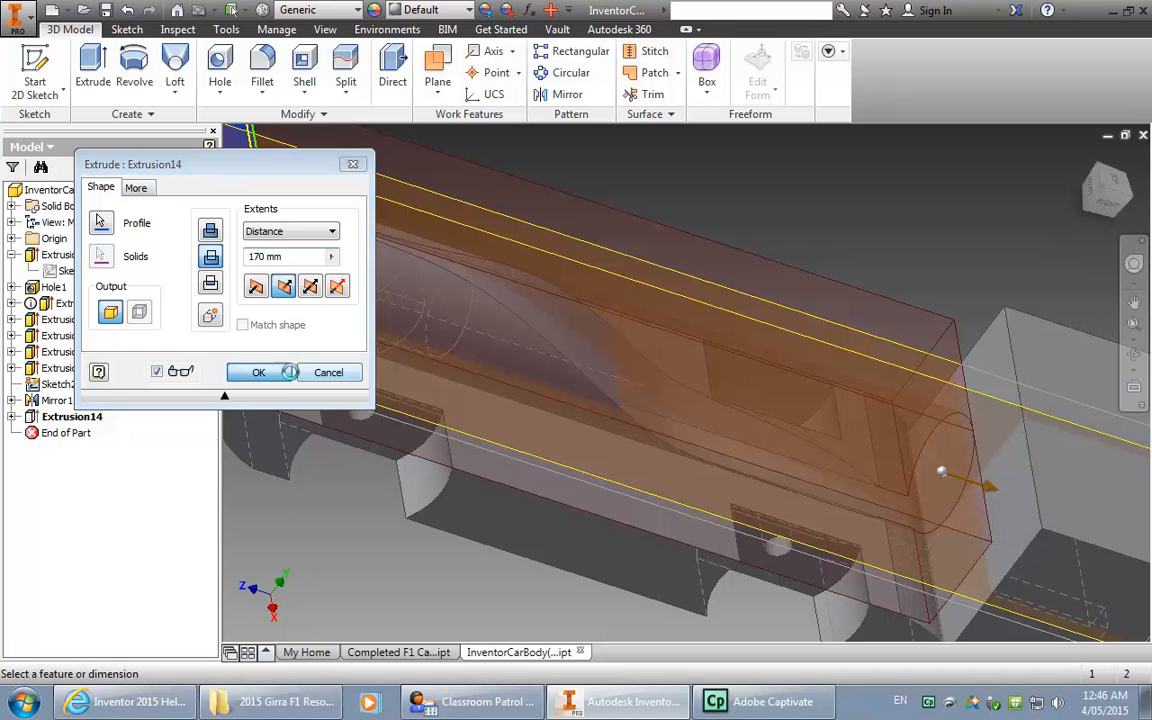
Step: Hide the XZ and YZ work planes that cut through the car body
scroll(672, 374, "down", 4)
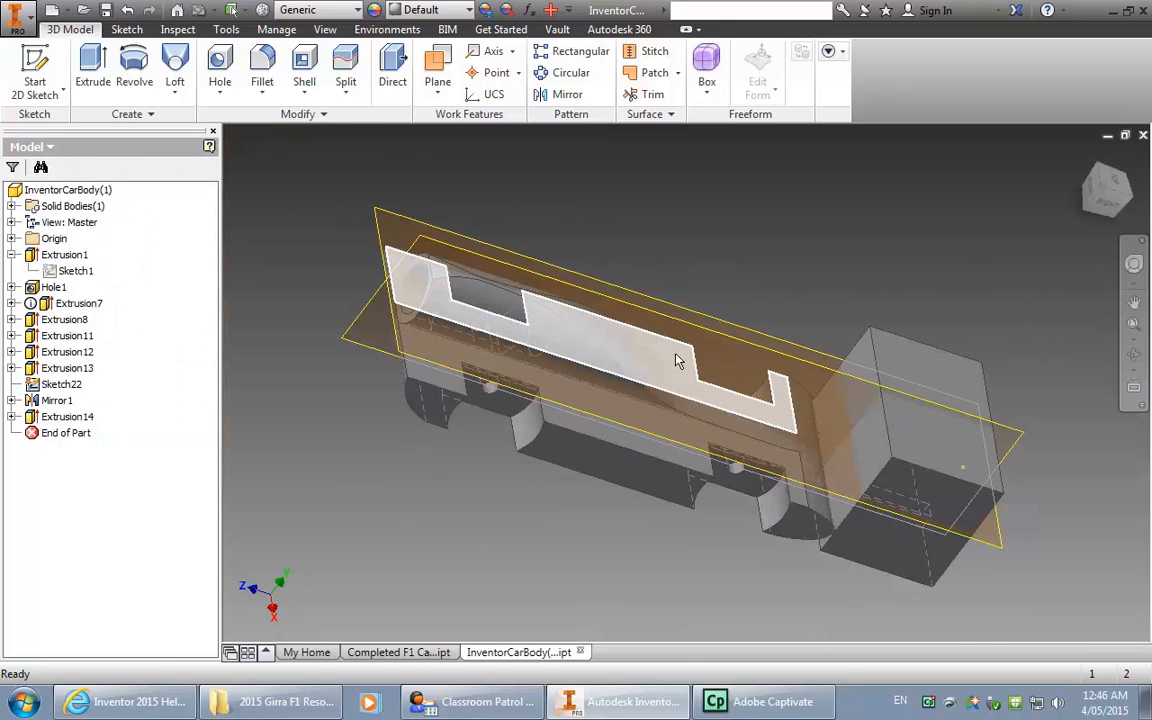
scroll(676, 366, "up", 2)
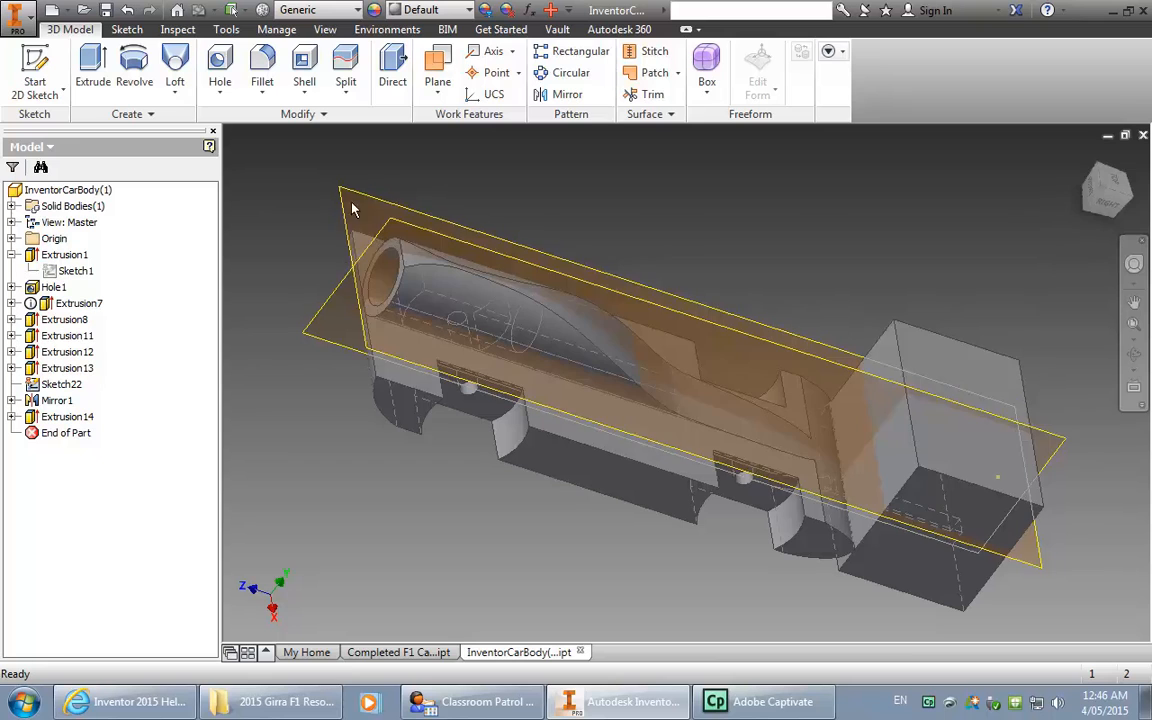
left_click_drag(351, 207, 358, 200)
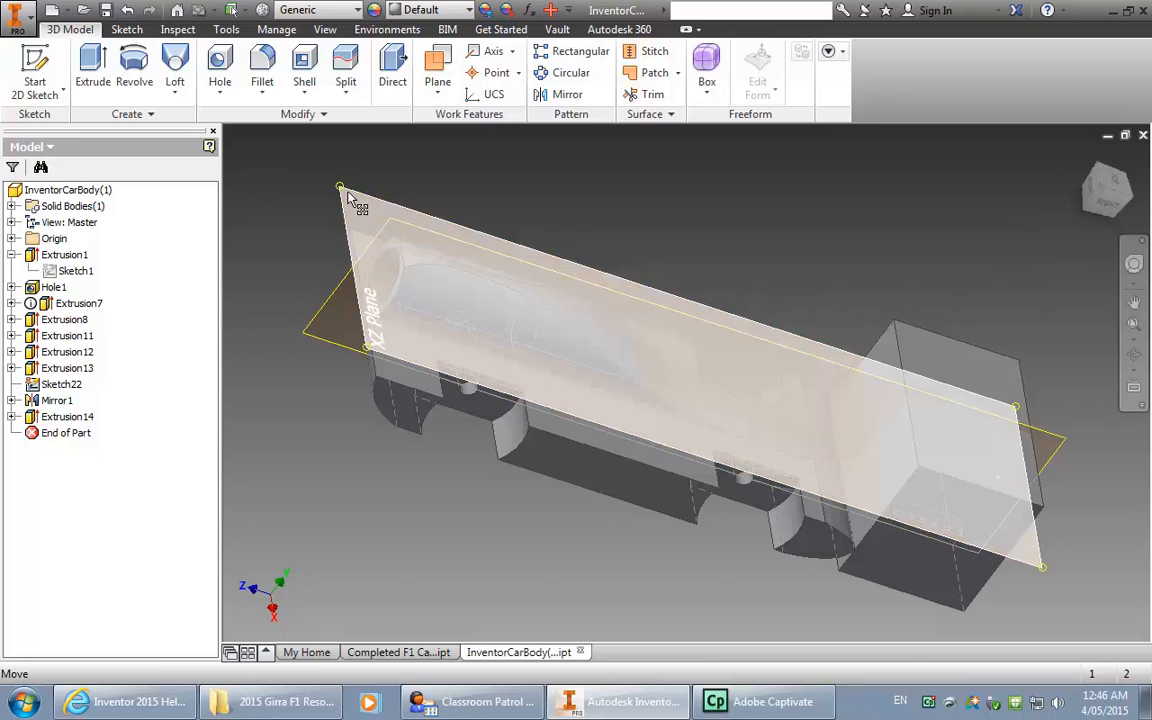
right_click(350, 197)
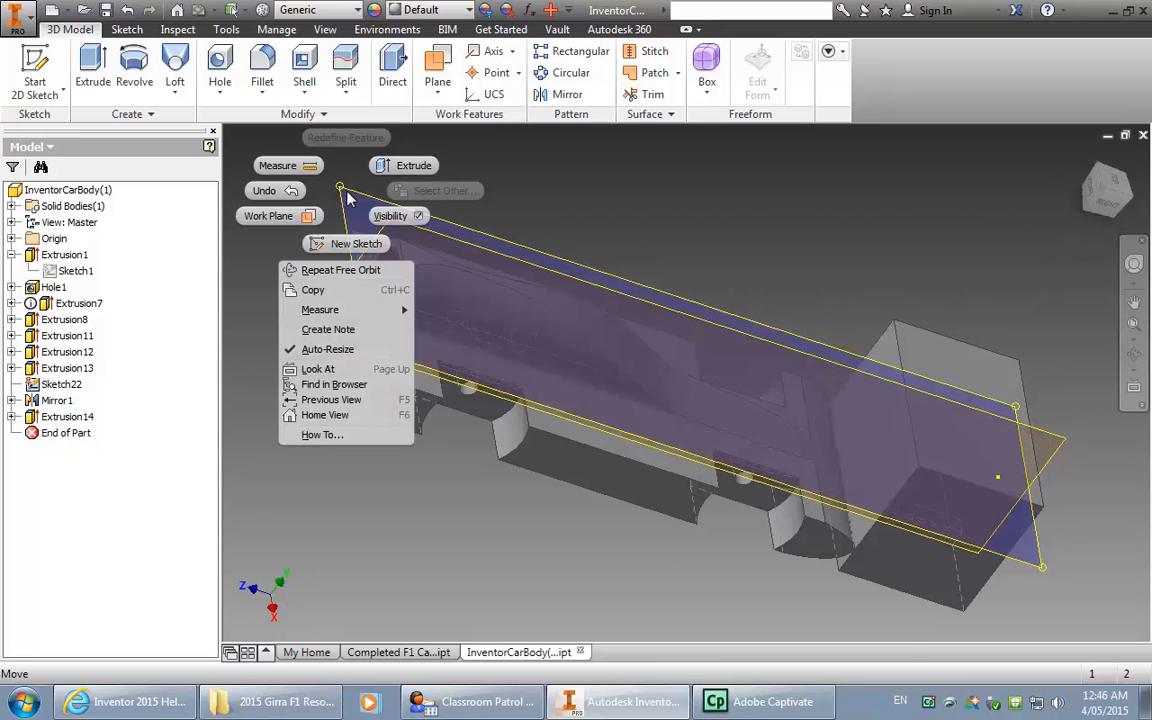
left_click(391, 219)
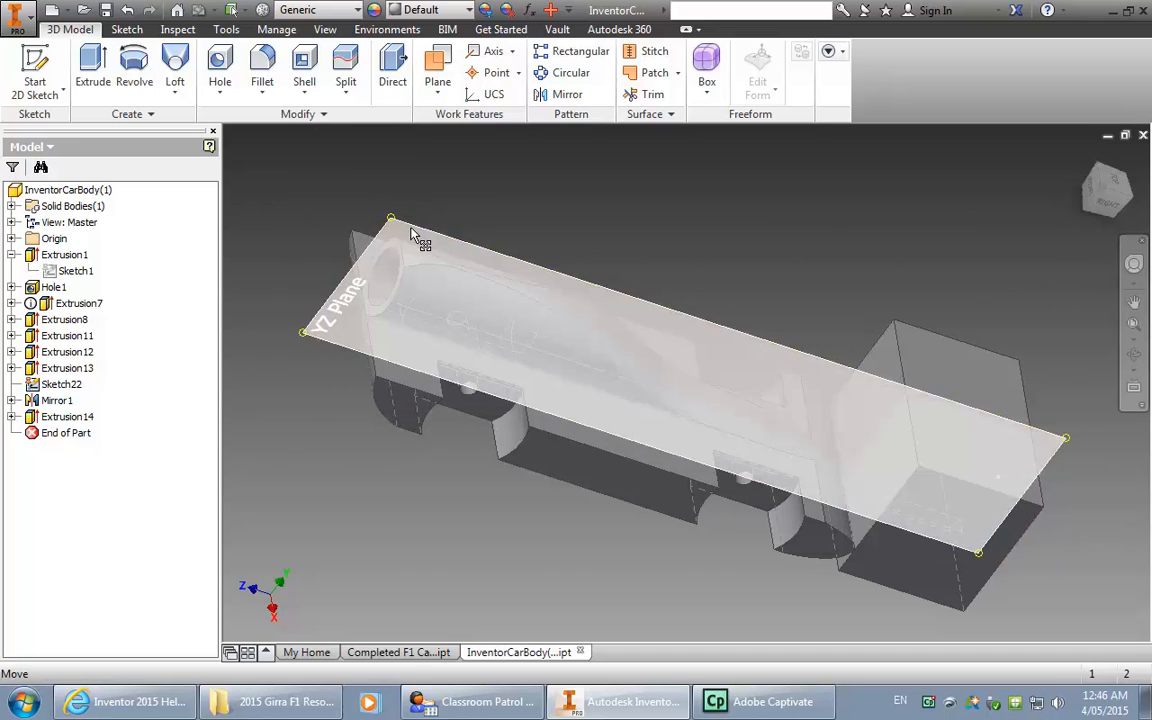
right_click(411, 233)
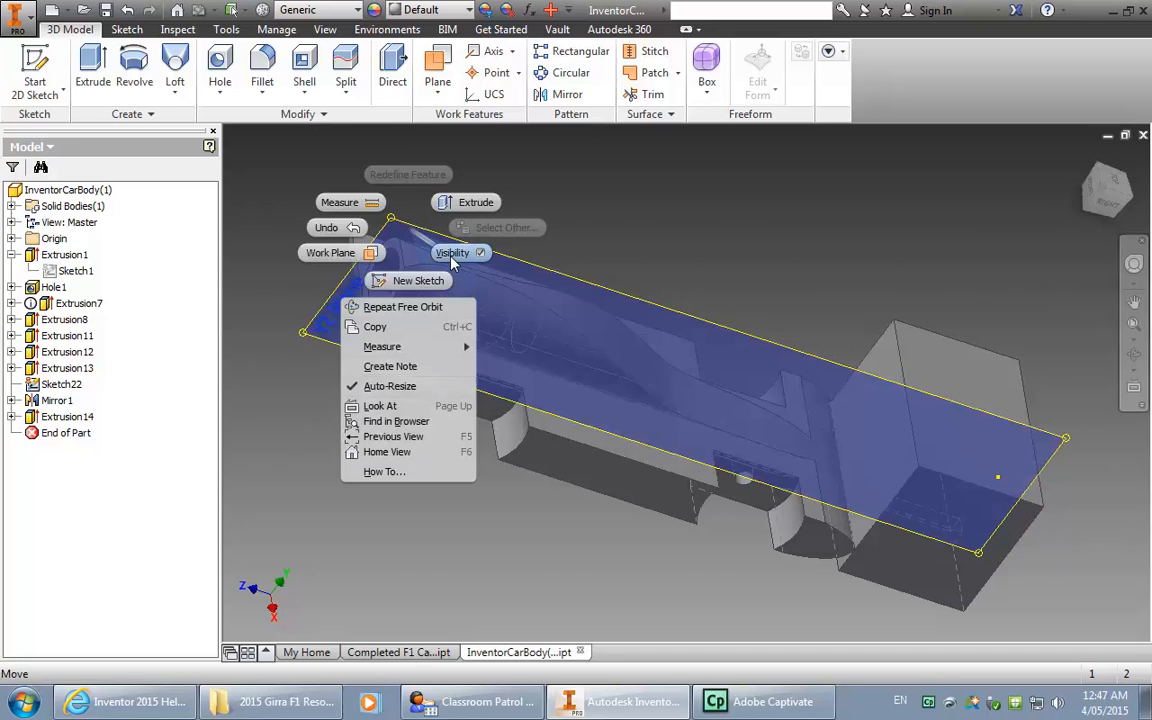
left_click(452, 253)
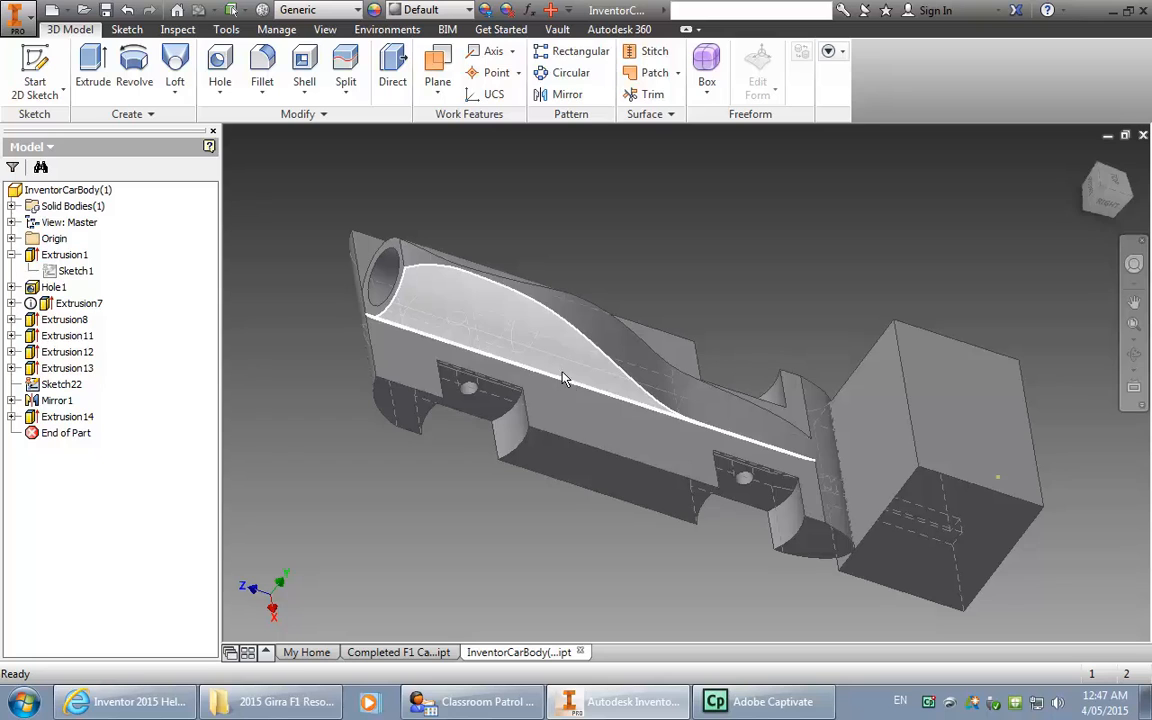
Step: Start a sketch on the body's flat side face between the wheel arches and draw a vertical line about 26.7 mm long through the pod down to its base edge
left_click(581, 485)
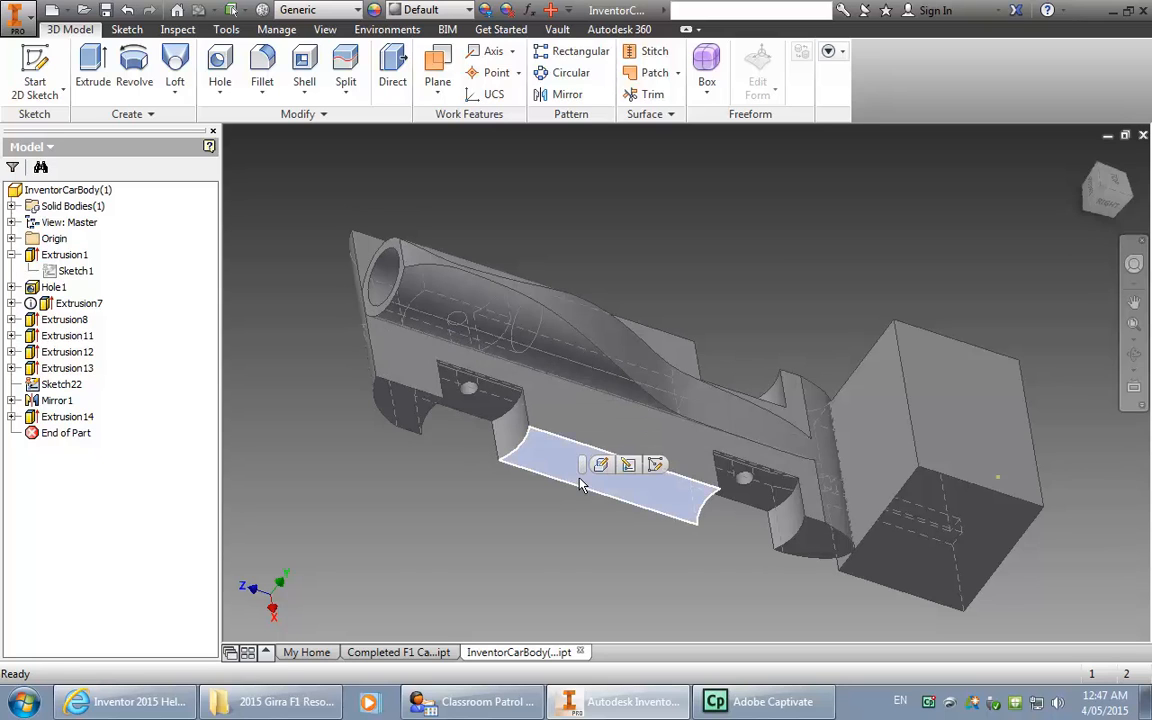
left_click(48, 68)
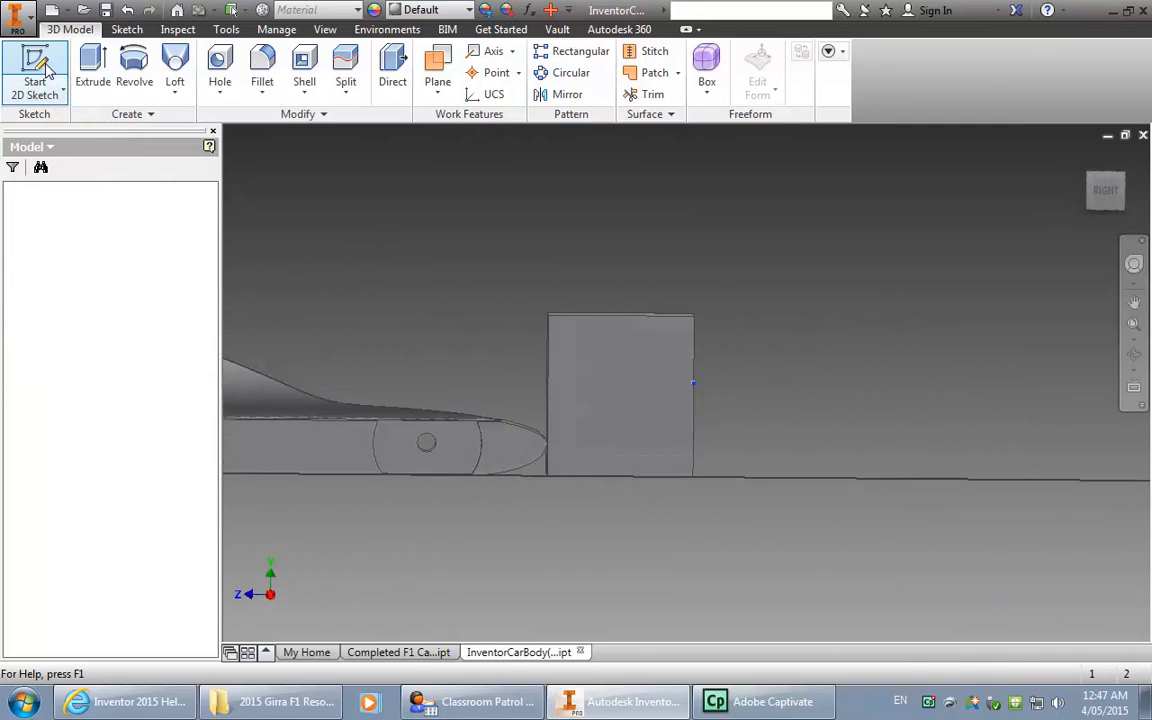
left_click(1134, 301)
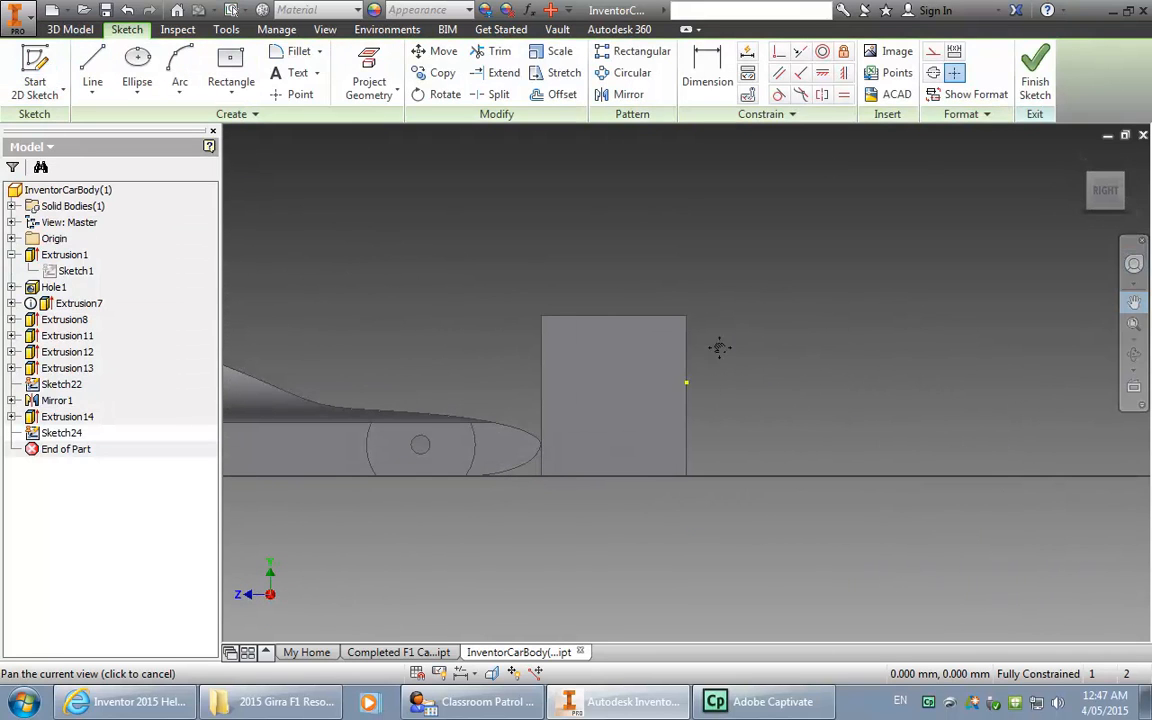
mouse_move(466, 342)
left_mouse_down()
mouse_move(902, 352)
mouse_move(882, 353)
left_mouse_up()
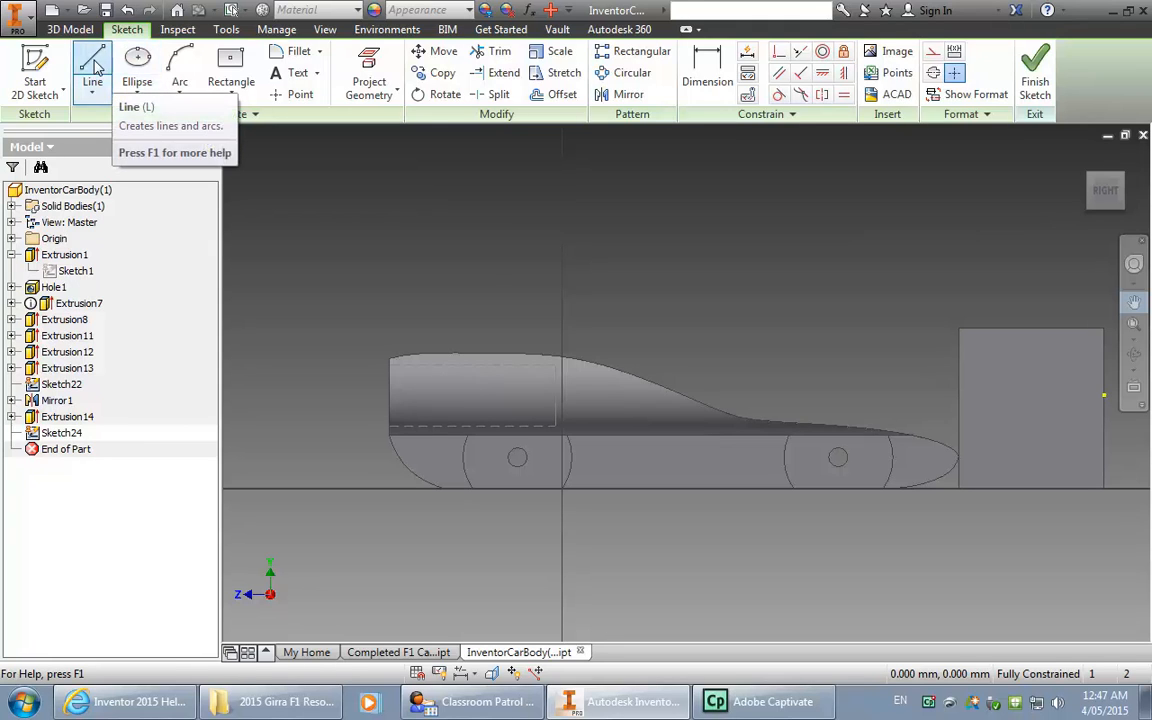
left_click(101, 89)
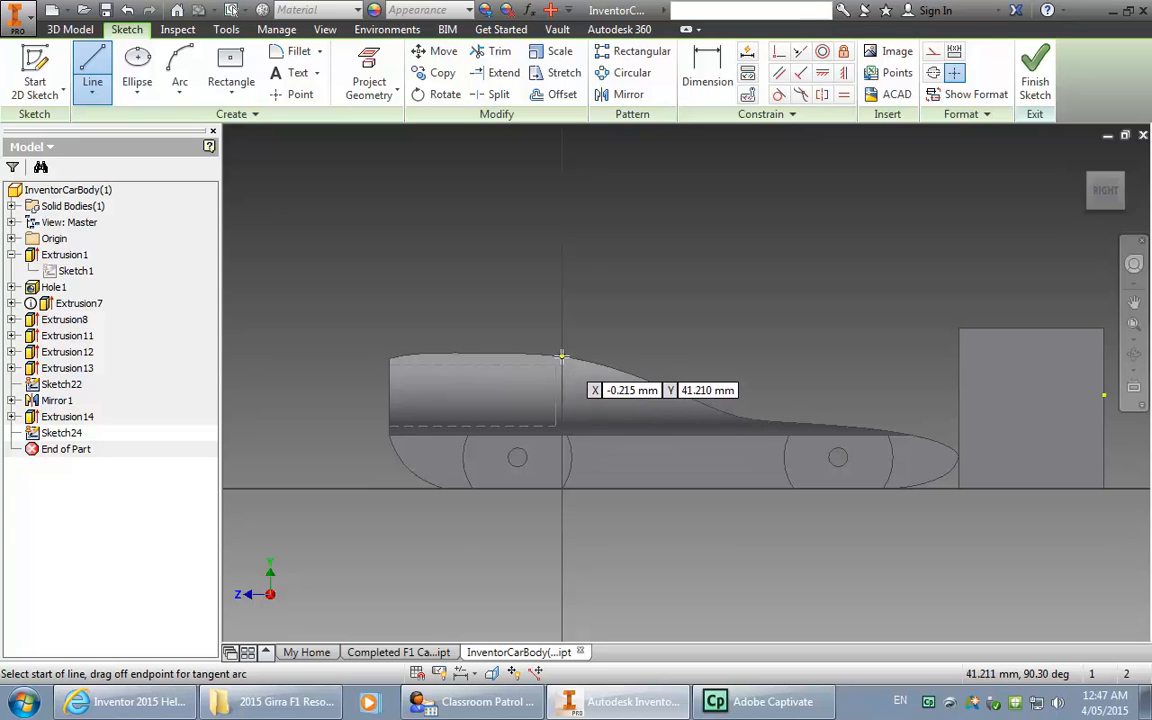
scroll(562, 355, "down", 3)
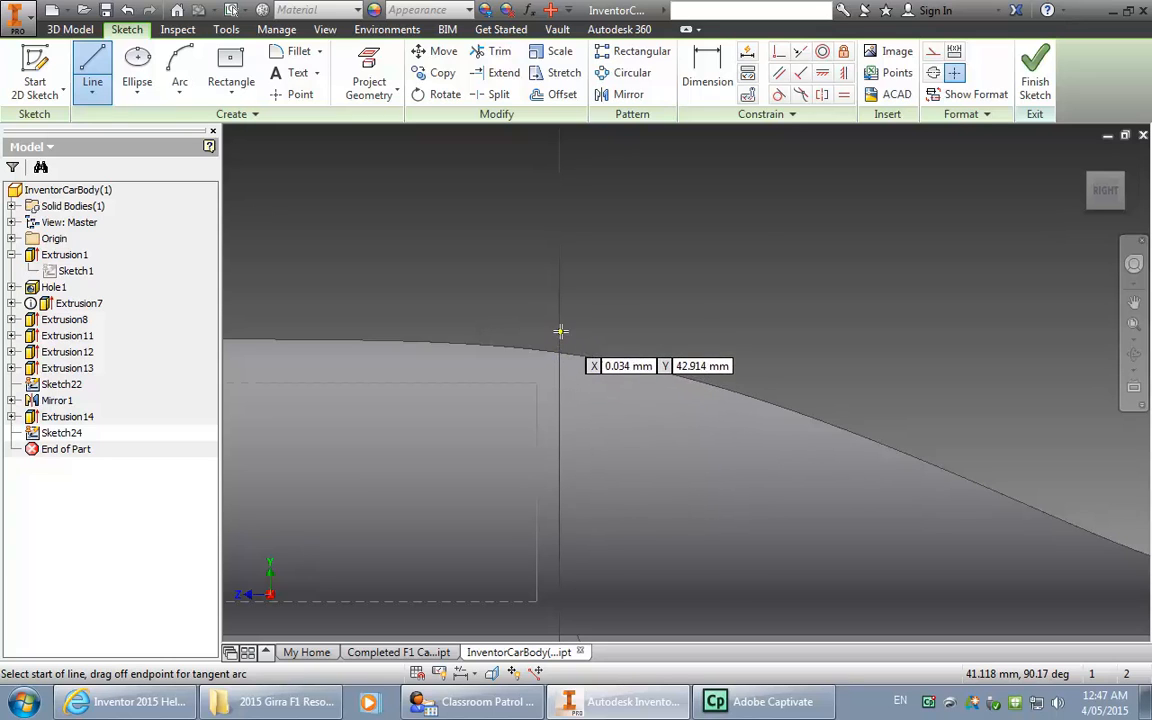
left_click(560, 327)
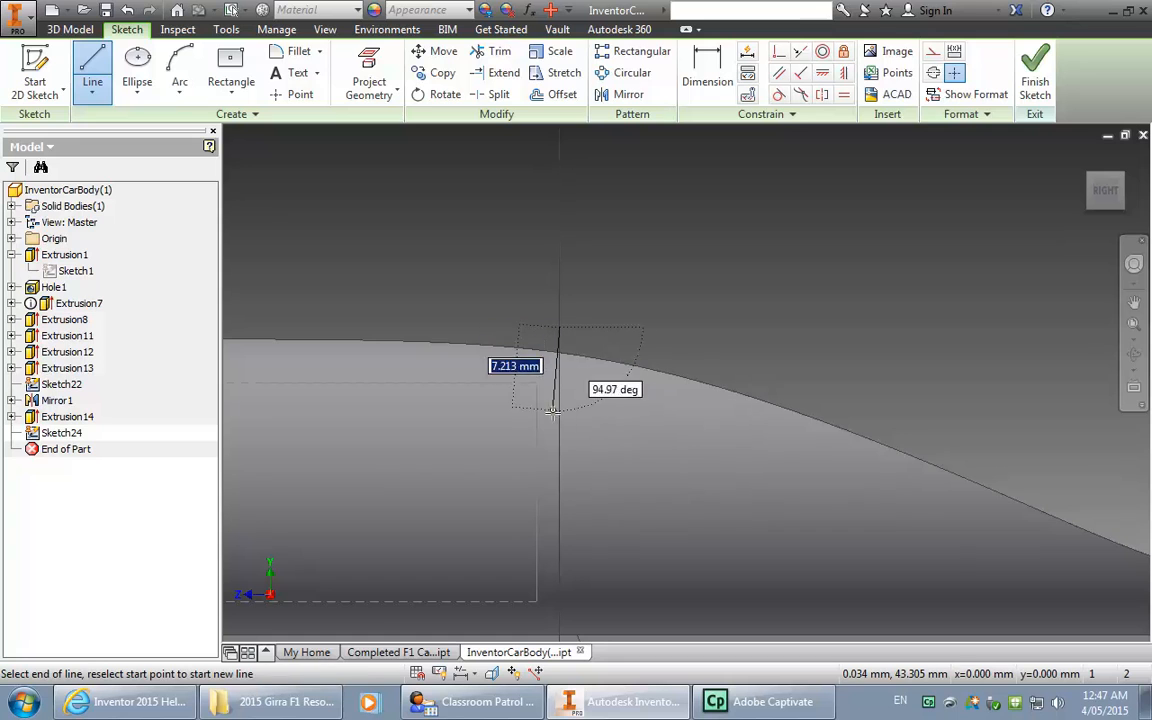
scroll(559, 476, "down", 3)
scroll(559, 476, "up", 5)
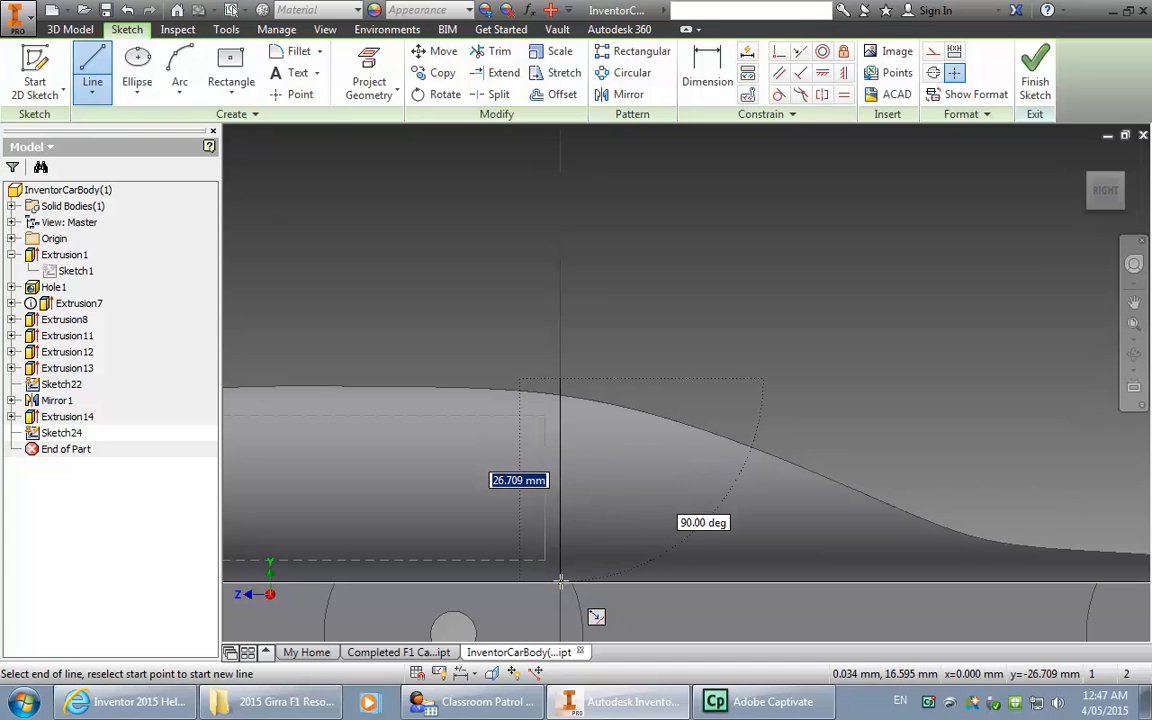
double_click(560, 580)
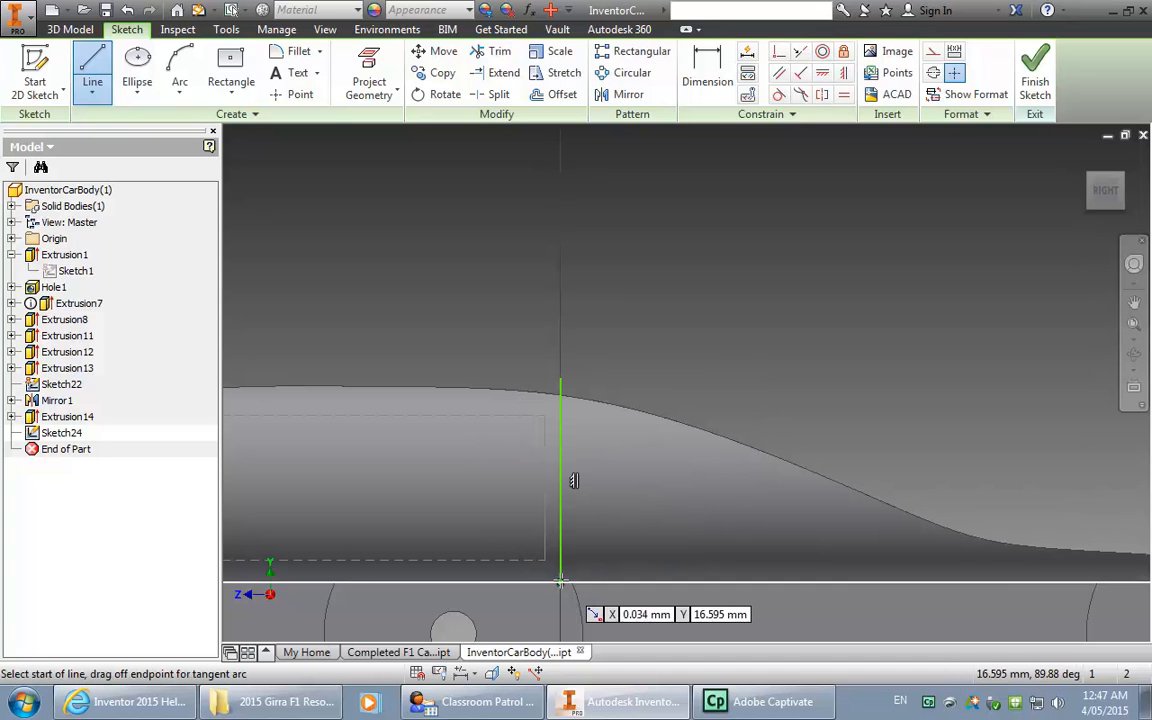
Step: Close the line into a rectangle about 109 mm long and 26.7 mm high, ending at the nose end of the base edge, and finish the sketch
scroll(1050, 586, "down", 3)
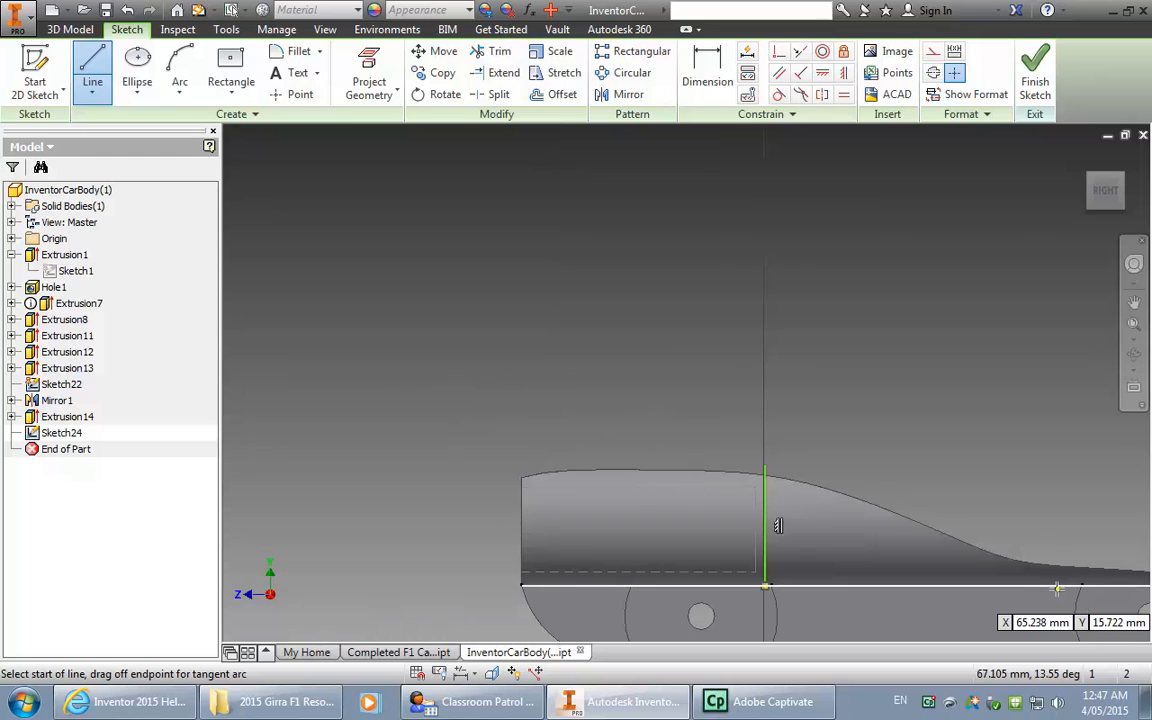
left_click(1134, 301)
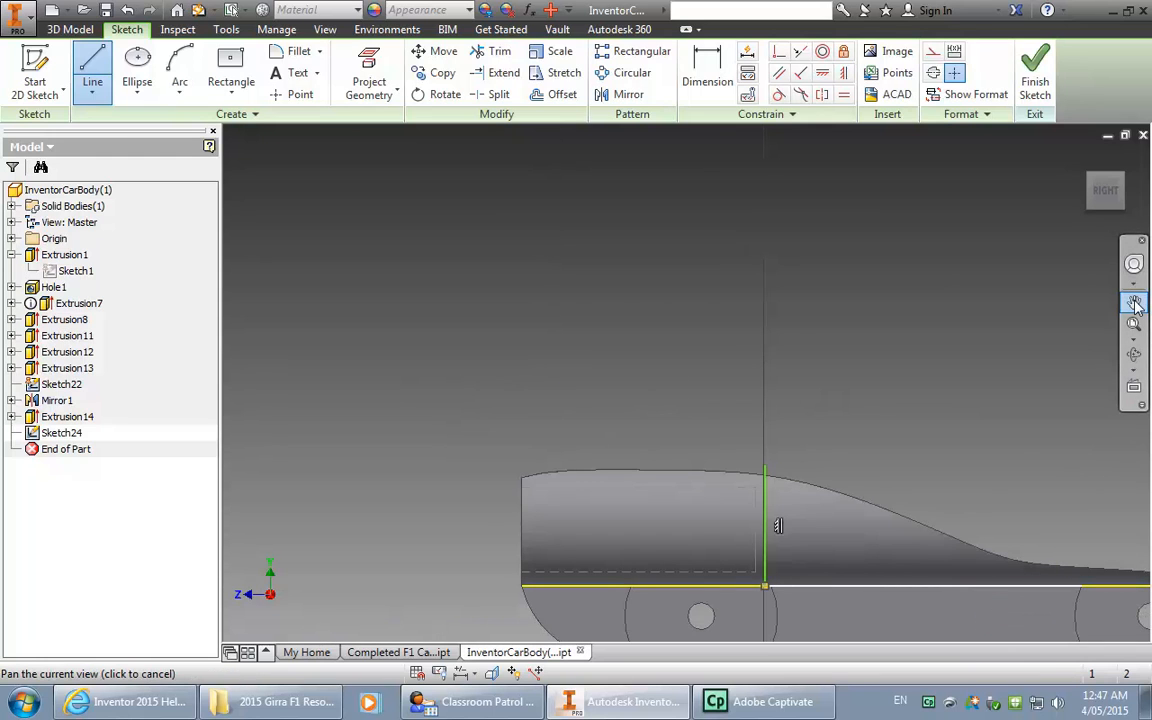
left_click_drag(946, 458, 691, 437)
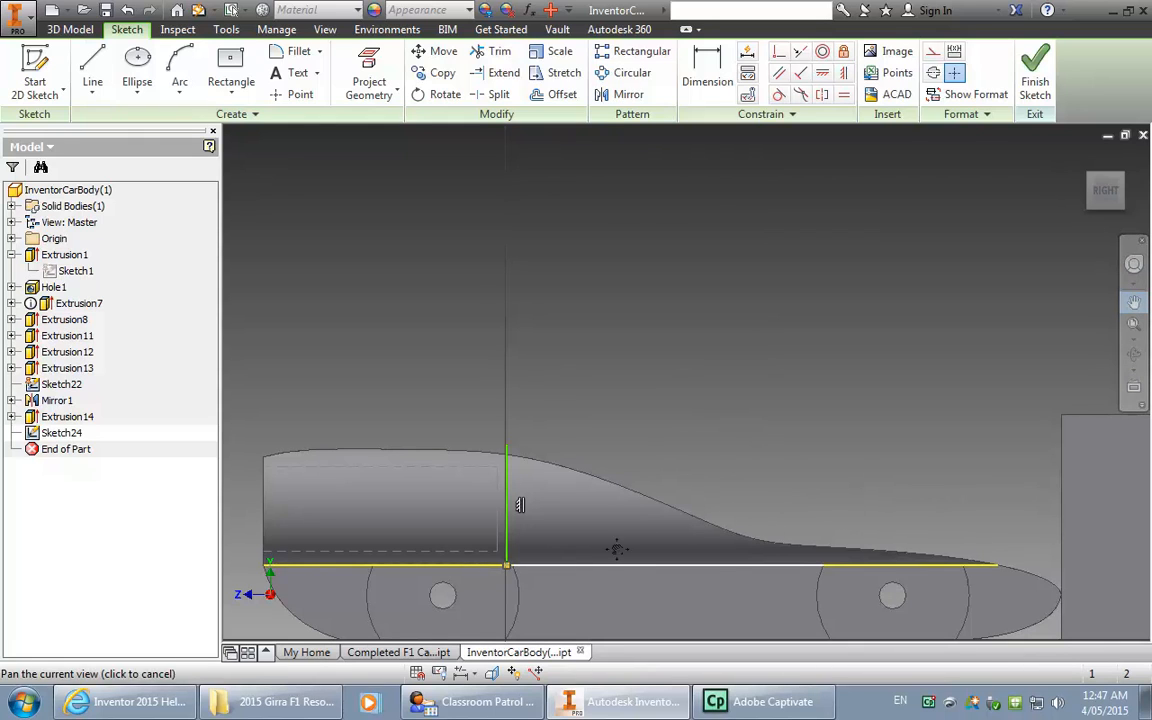
key("l")
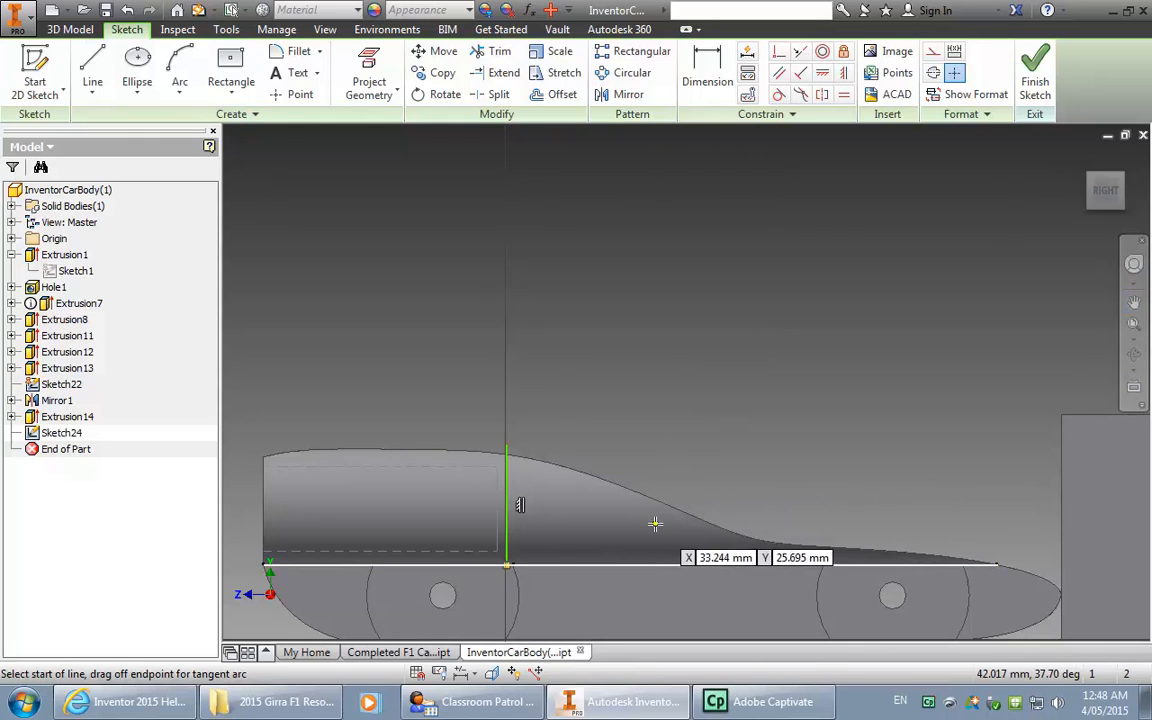
left_click(507, 566)
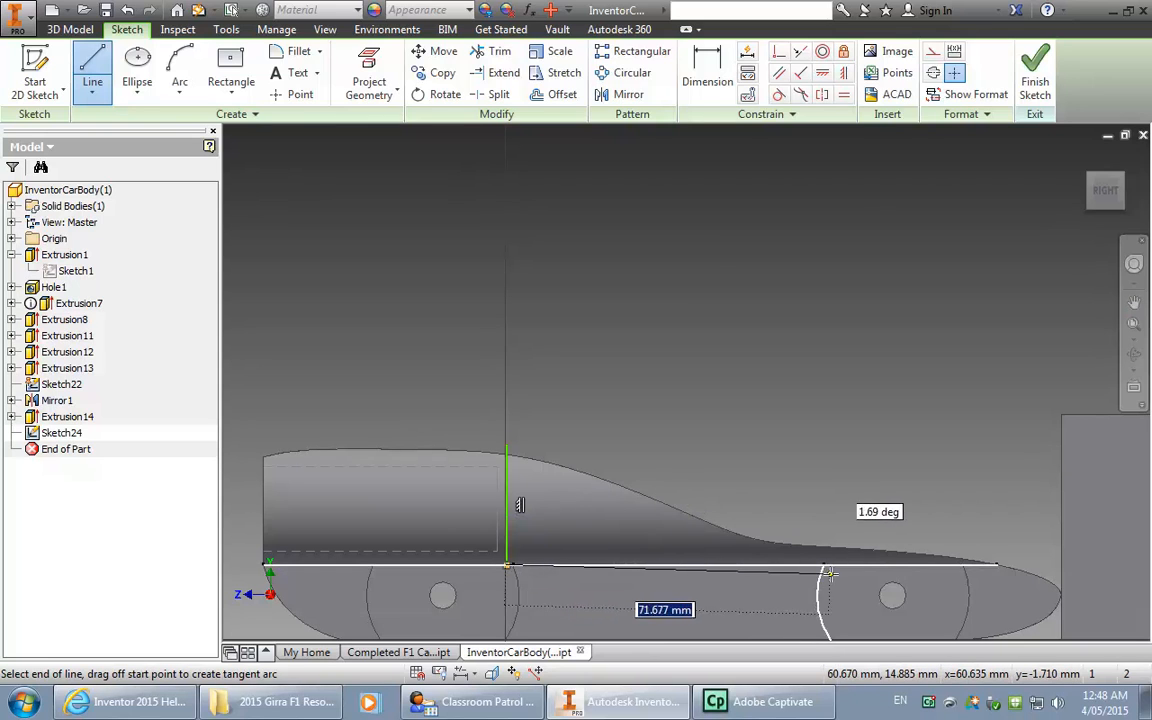
left_click(995, 566)
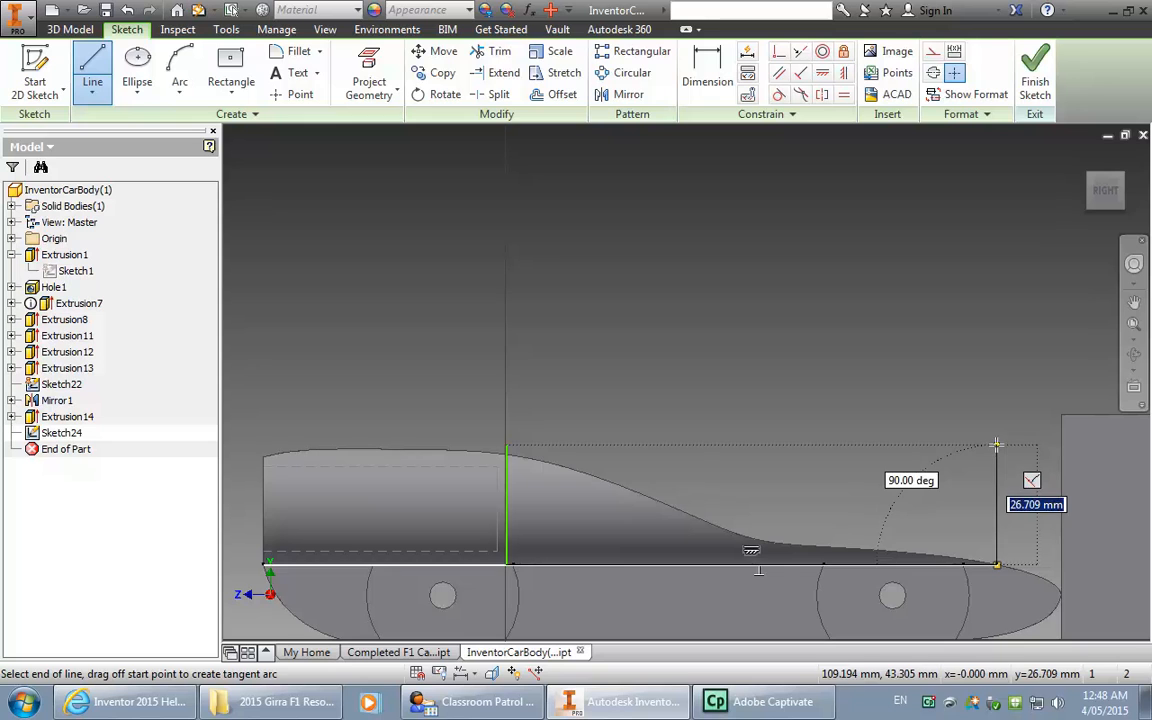
left_click(997, 445)
left_click(507, 445)
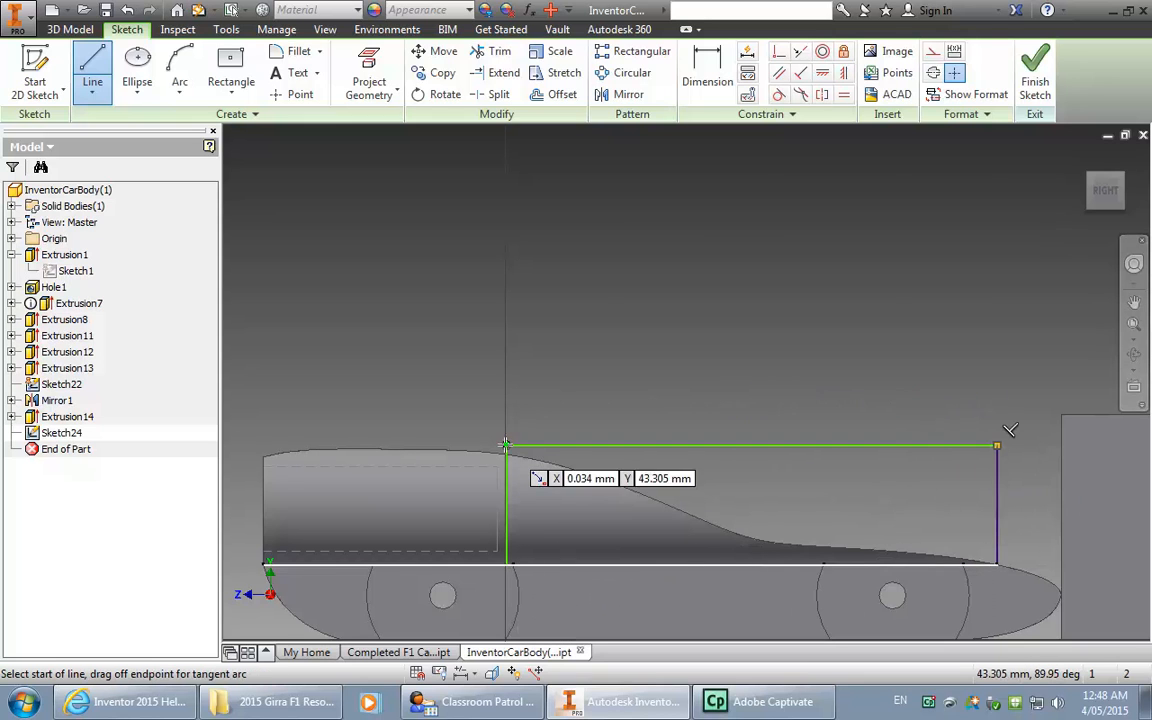
left_click(1035, 75)
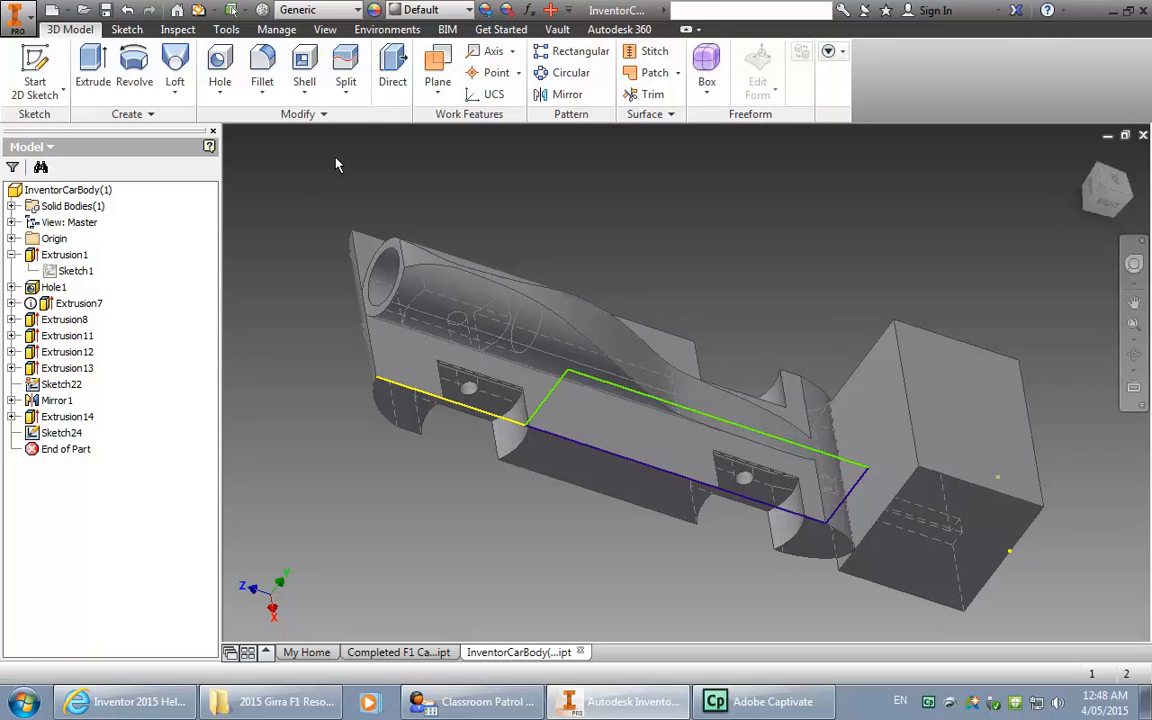
Step: Cut the rectangular profile through the front of the body, extruding 180 mm in Direction 2 after trying the All extent
left_click(92, 70)
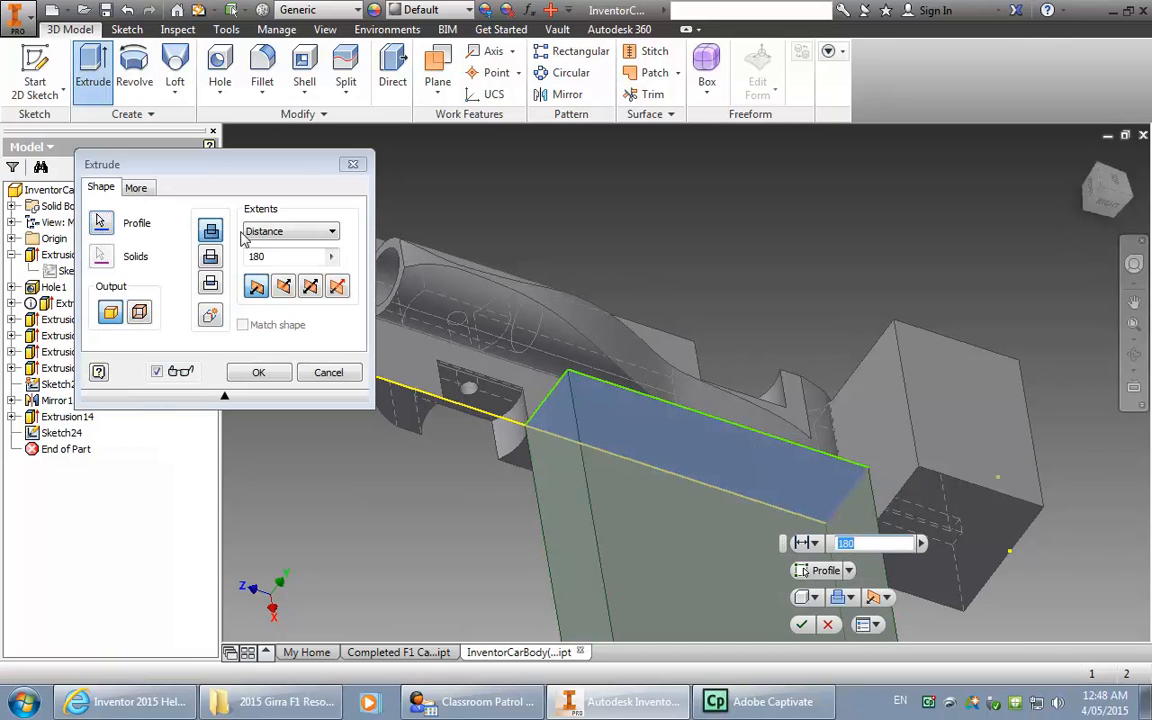
left_click(284, 288)
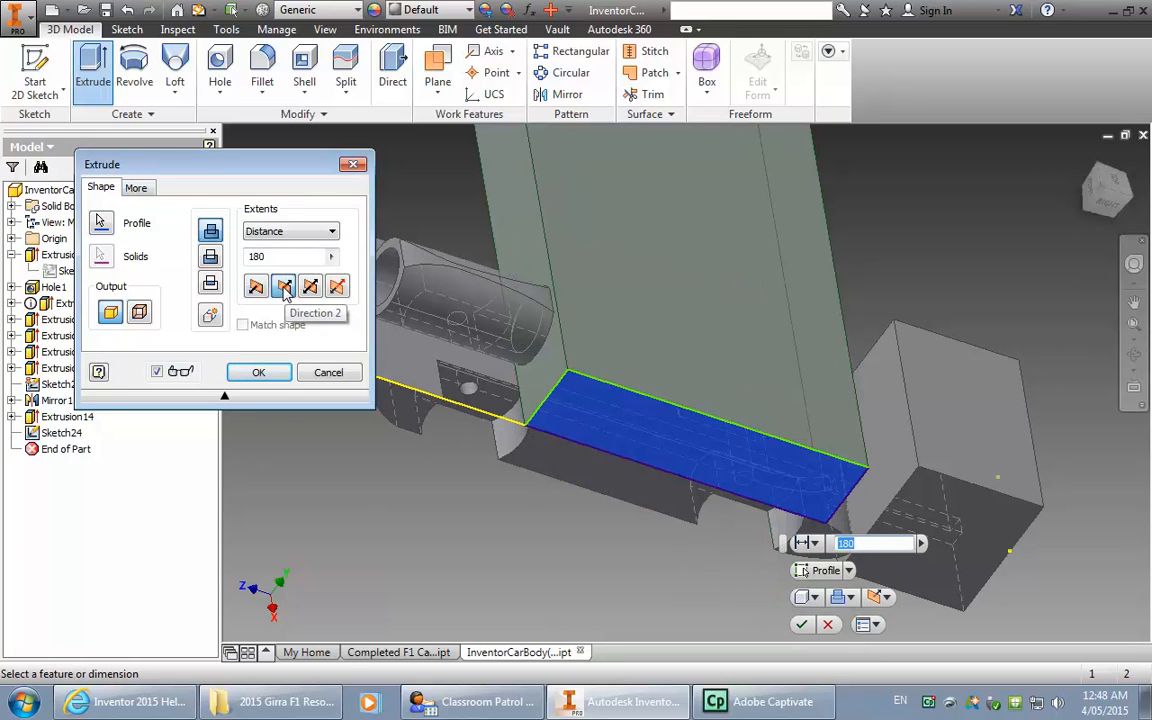
left_click(331, 259)
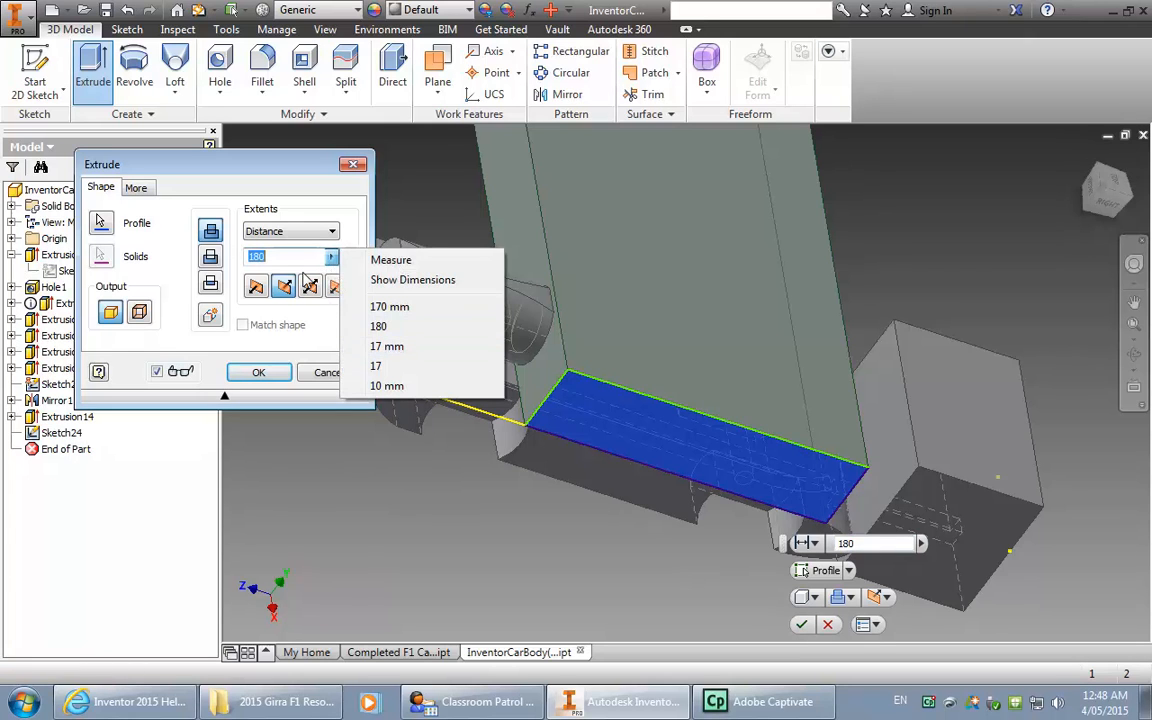
left_click(305, 230)
left_click(268, 295)
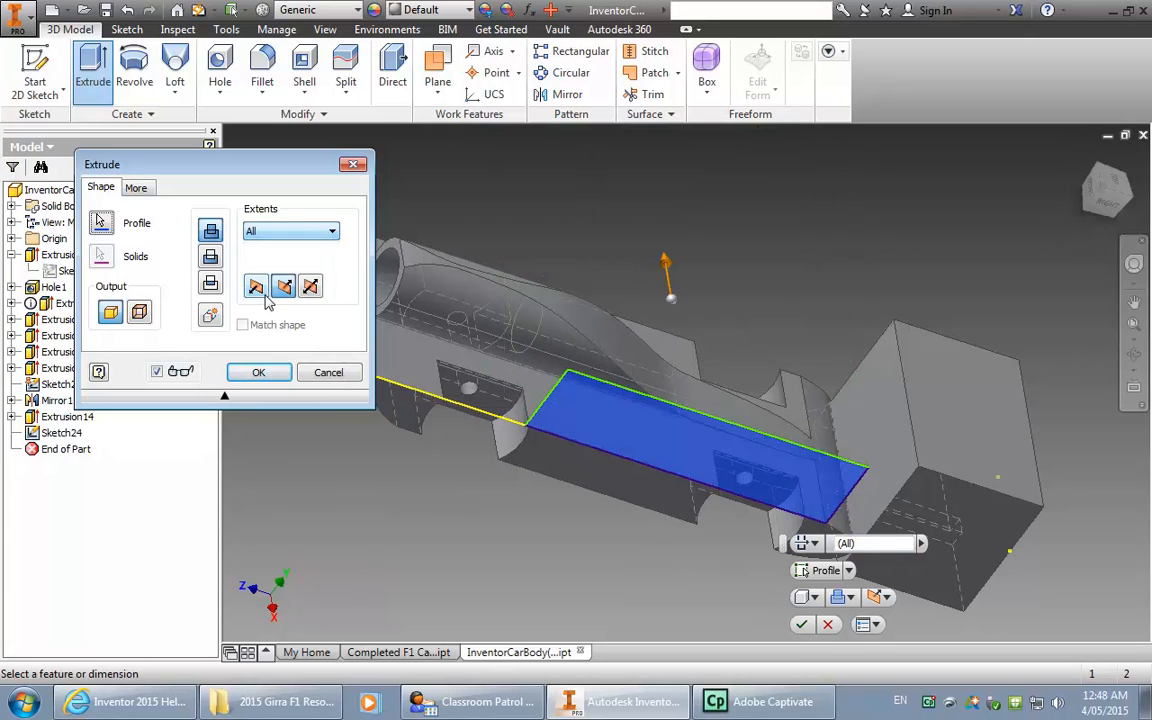
left_click(328, 234)
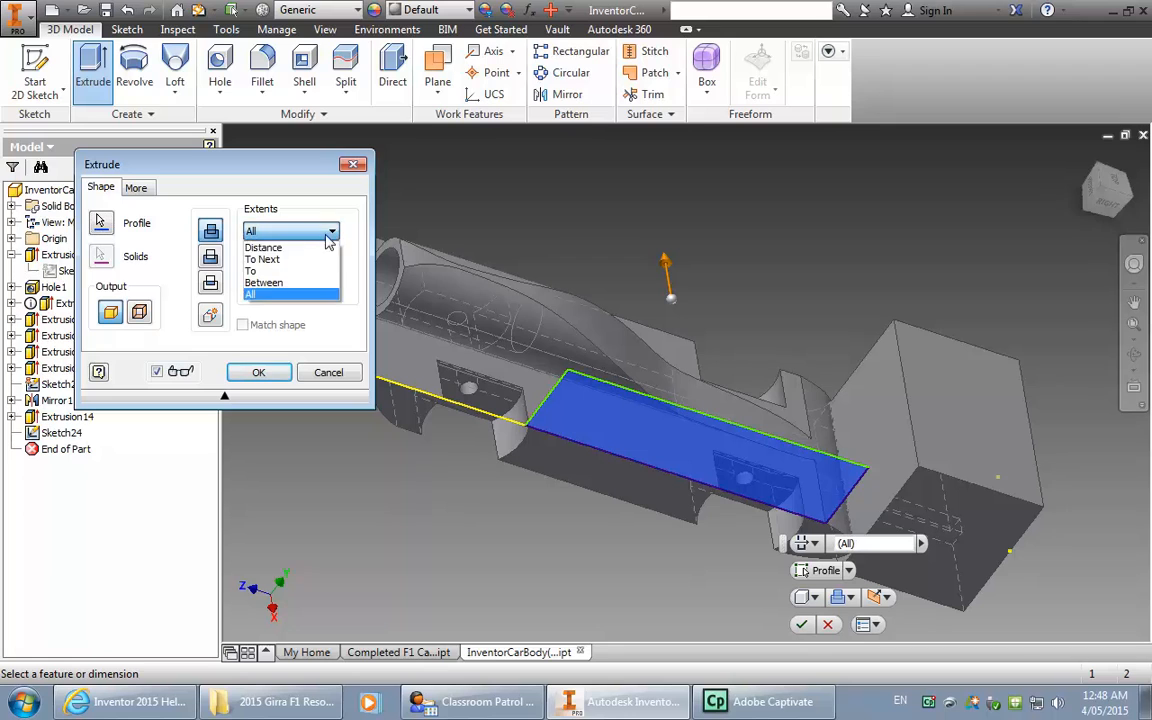
left_click(263, 294)
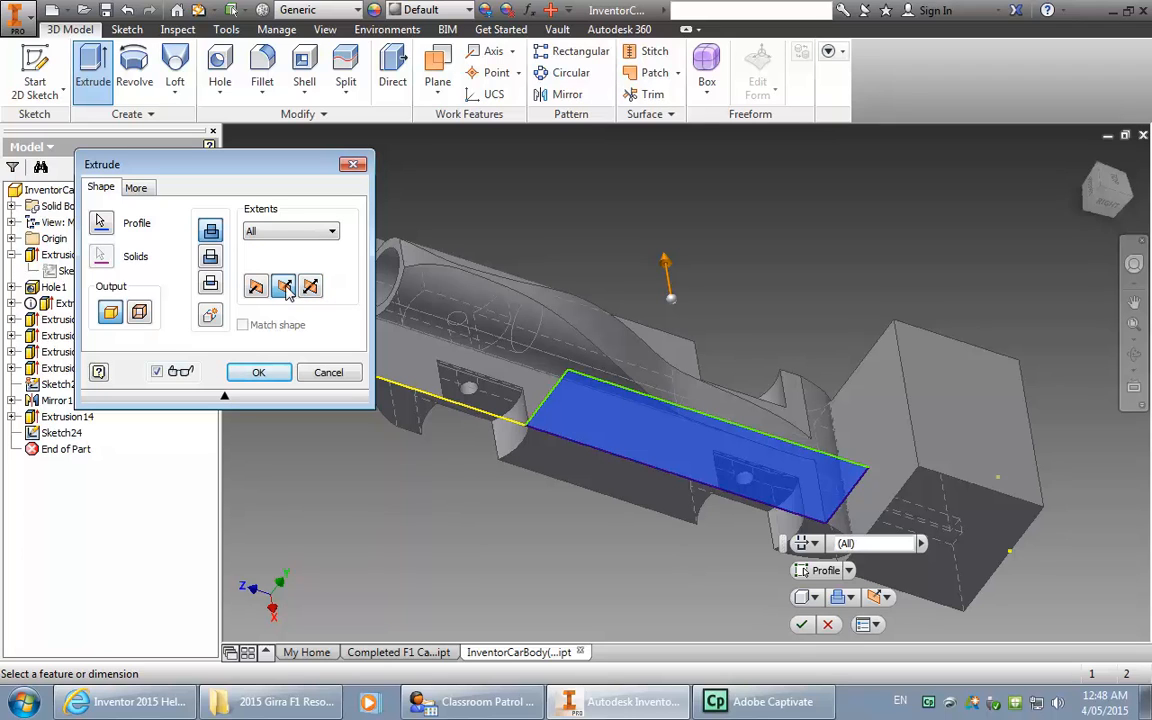
left_click(304, 230)
left_click(271, 295)
left_click(318, 231)
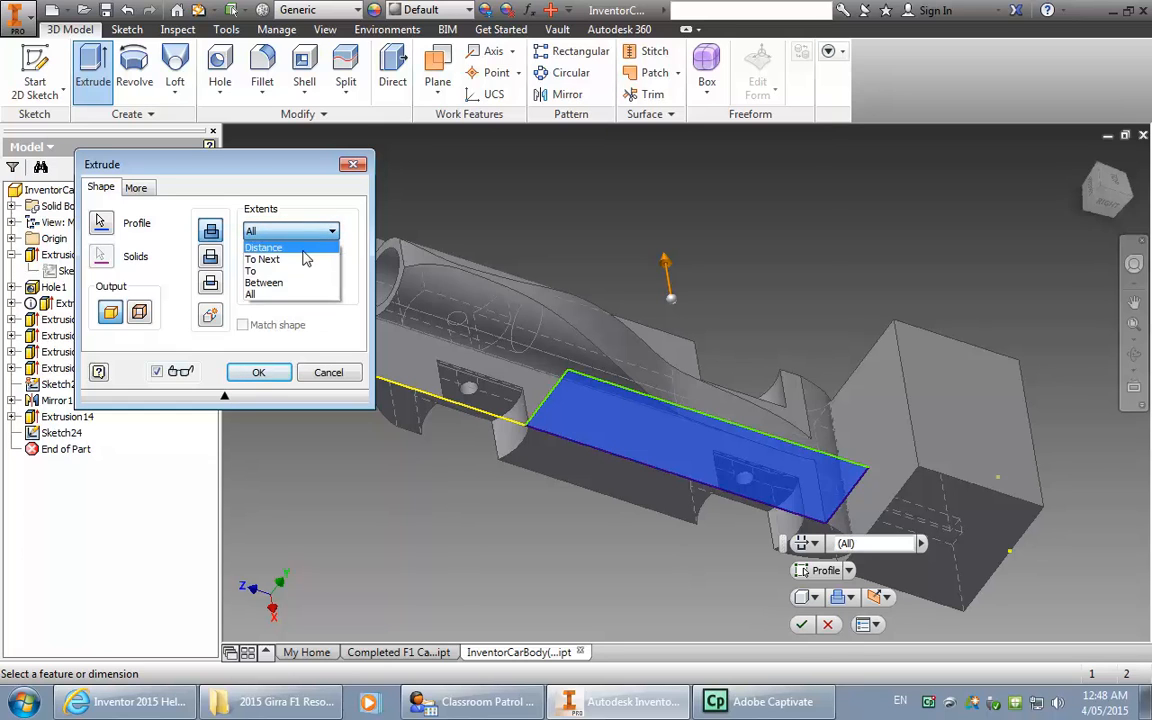
left_click(300, 247)
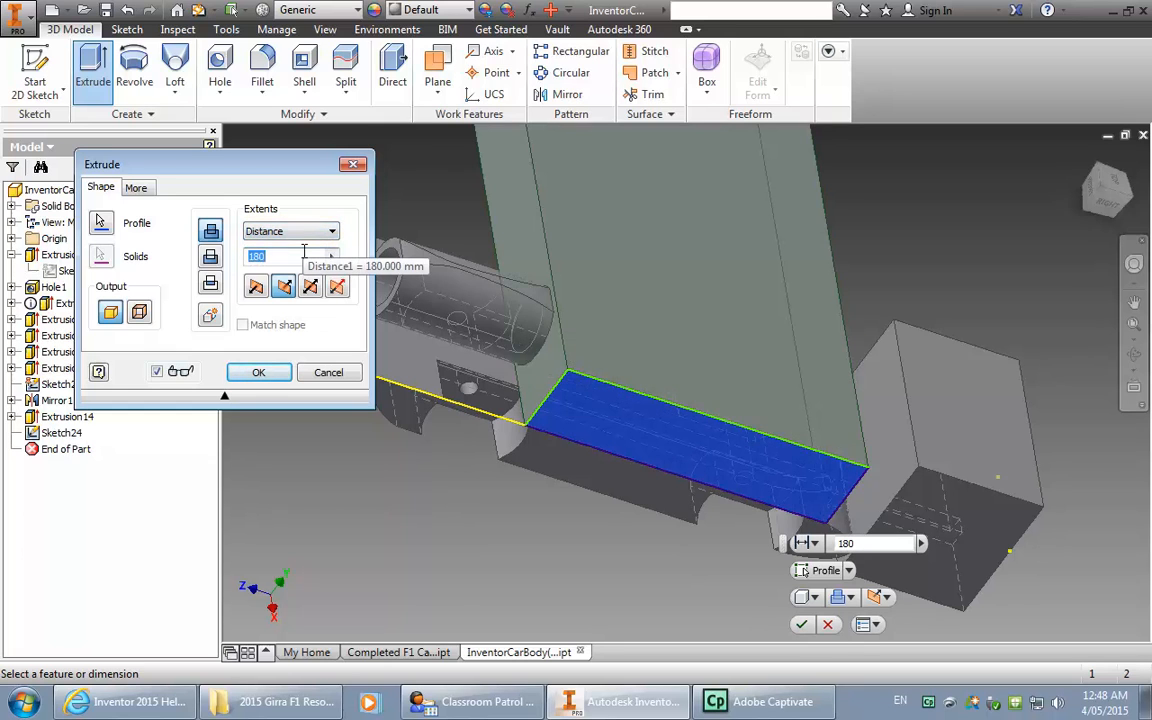
left_click(211, 258)
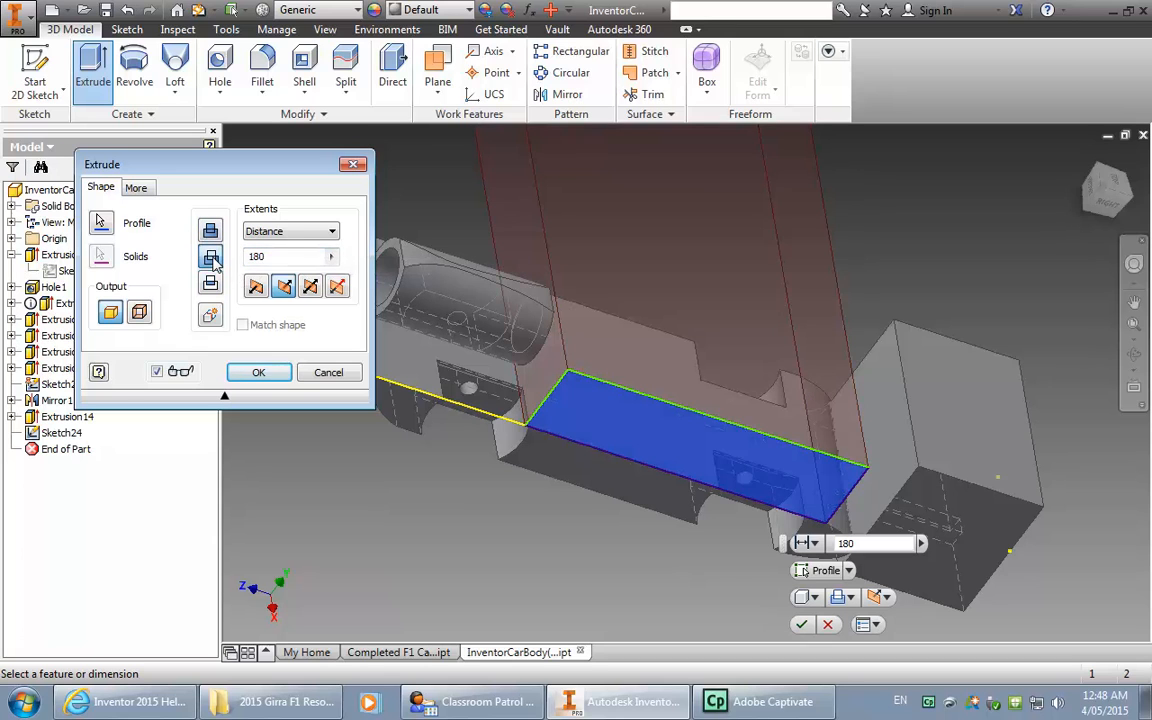
left_click(258, 372)
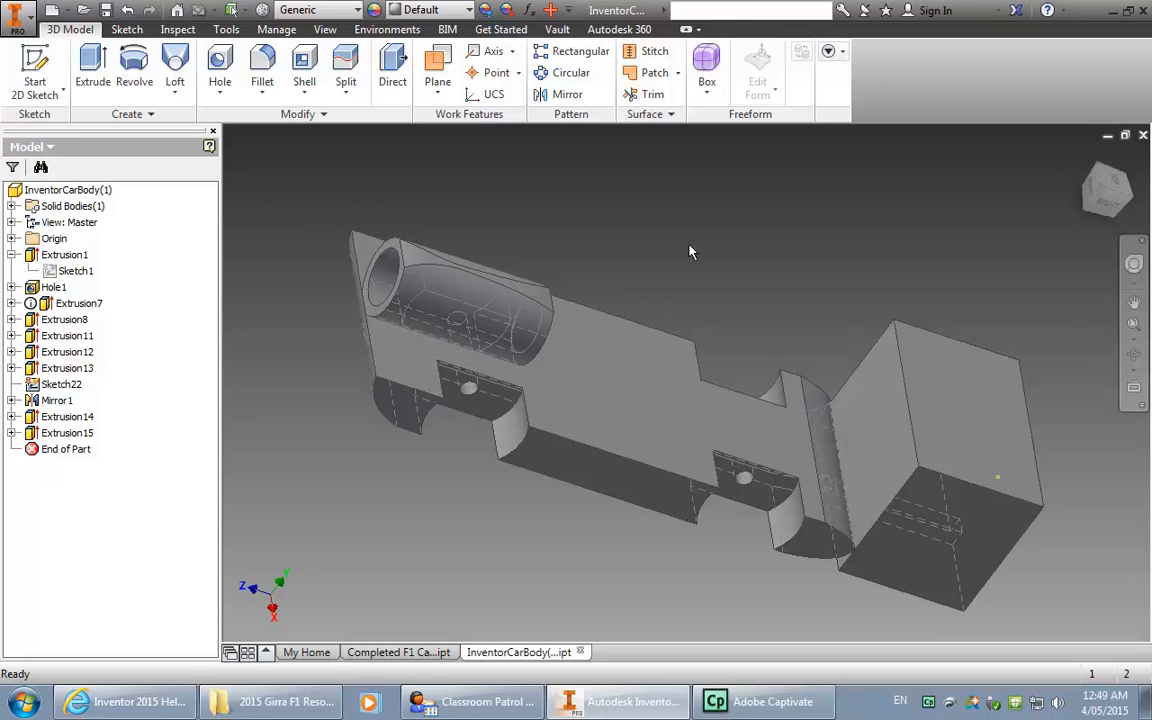
Step: Make the YZ origin plane visible along the car body's centreline
left_click(672, 382)
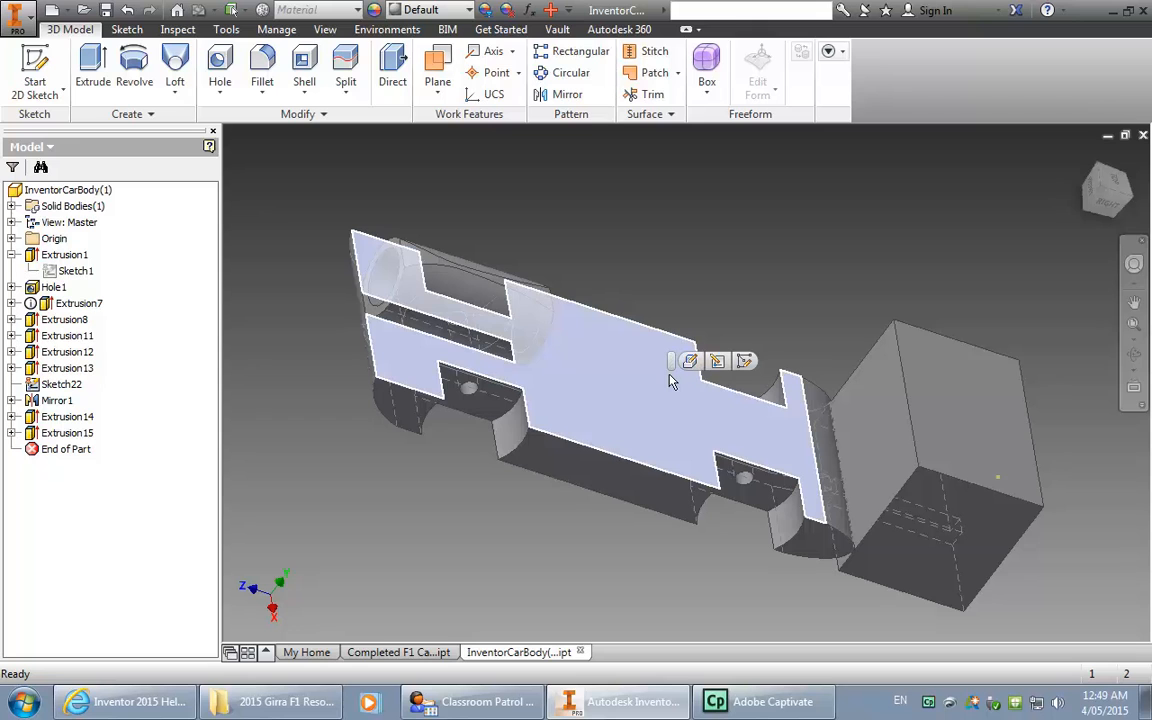
mouse_move(672, 382)
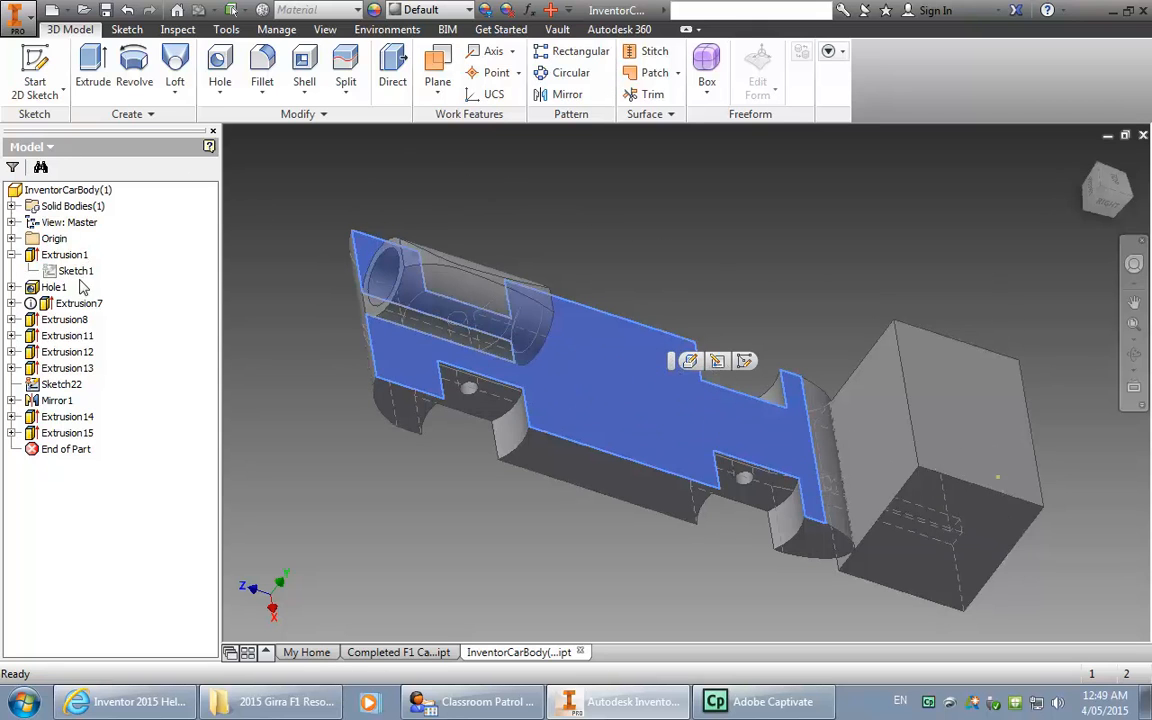
left_click(12, 238)
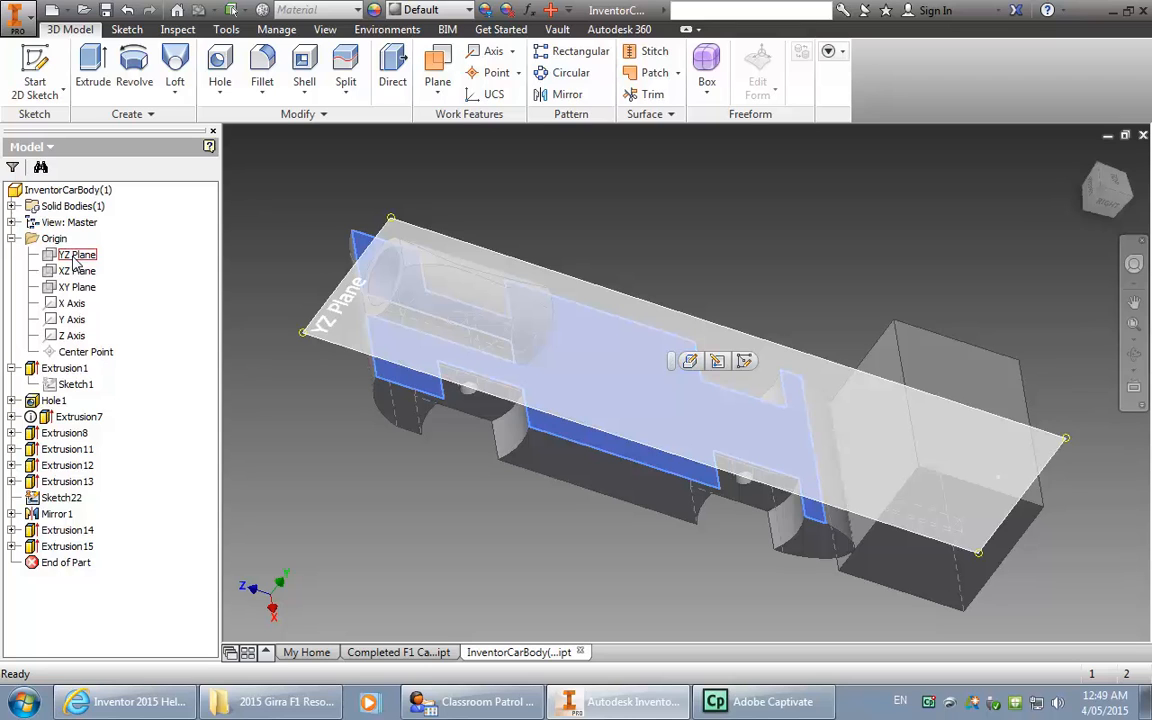
right_click(74, 258)
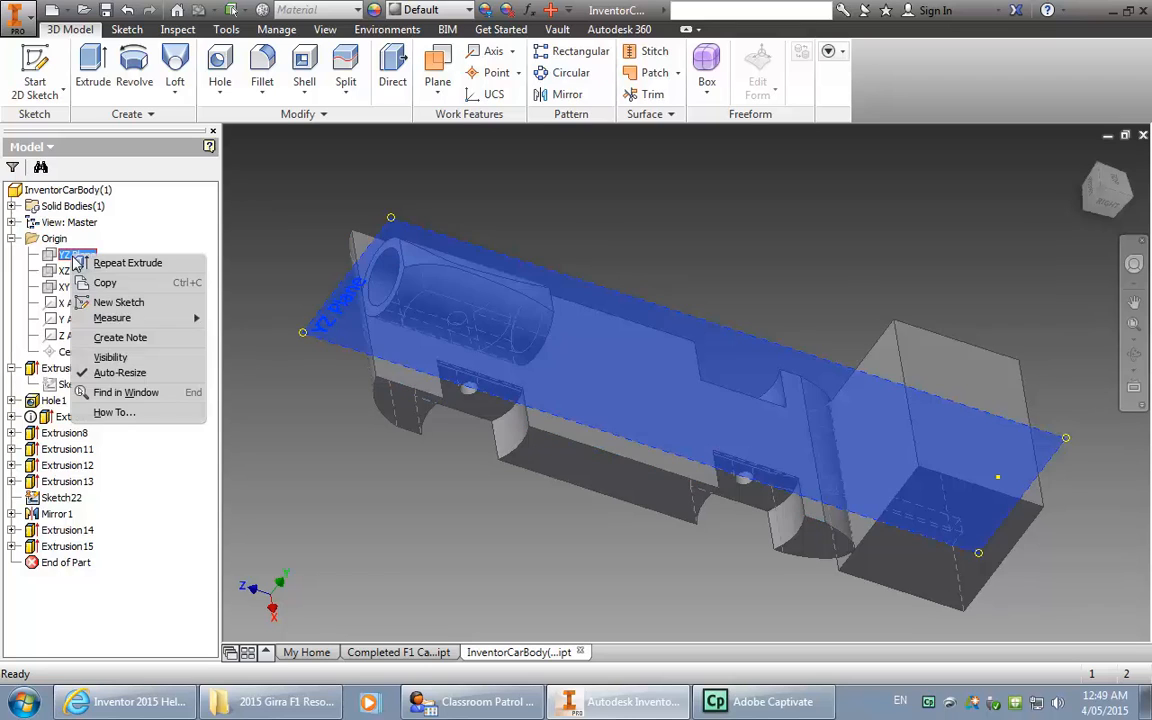
left_click(110, 357)
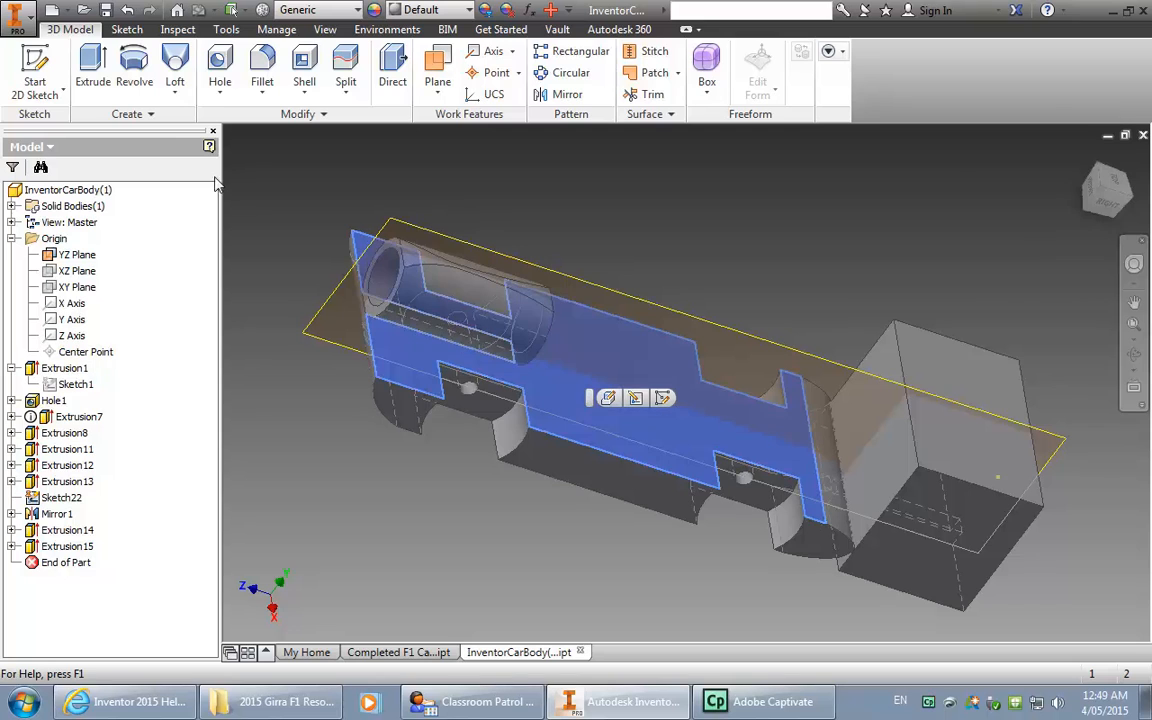
Step: Sketch a narrow ellipse about 50 mm long on the newly cut flat face, centred on the YZ plane between the wheel cutouts, and finish the sketch
left_click(40, 78)
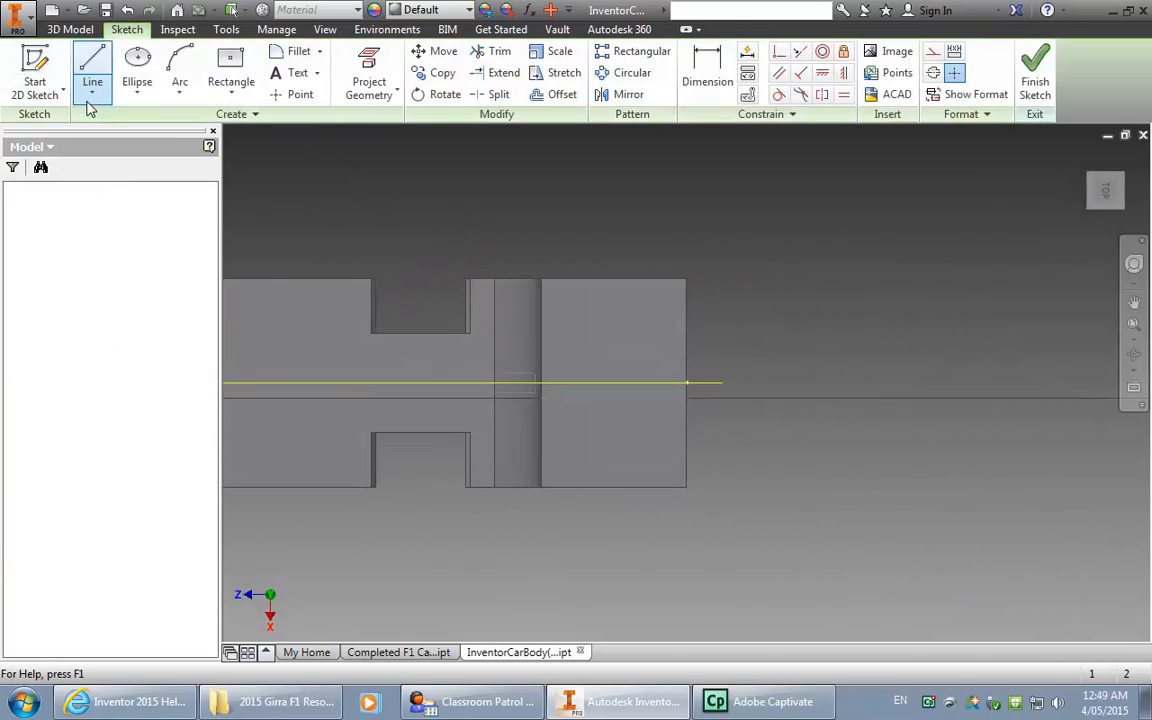
left_click(1134, 301)
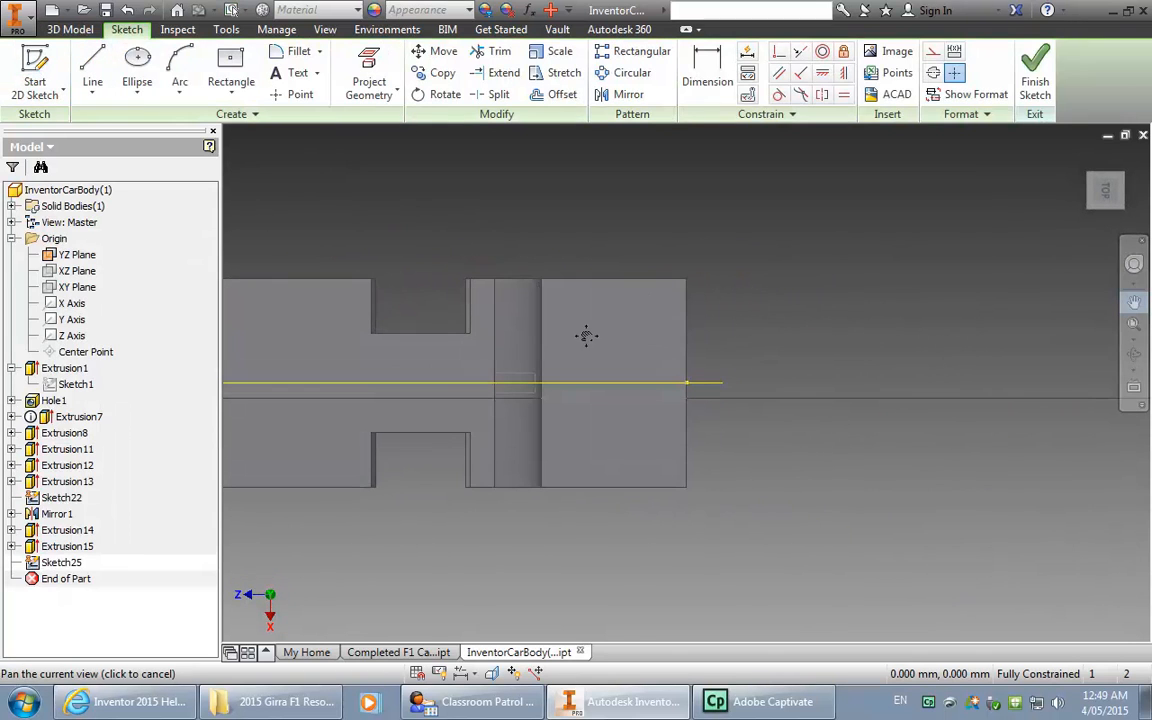
mouse_move(586, 334)
left_mouse_down()
mouse_move(985, 355)
mouse_move(947, 354)
left_mouse_up()
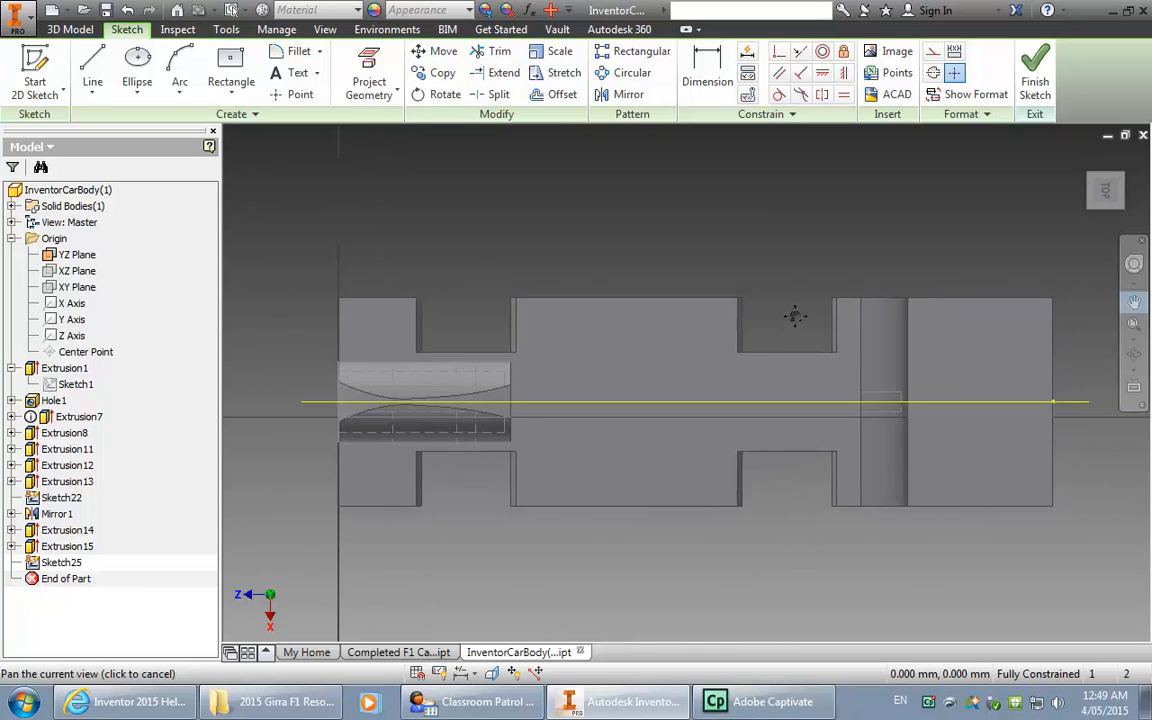
key("Escape")
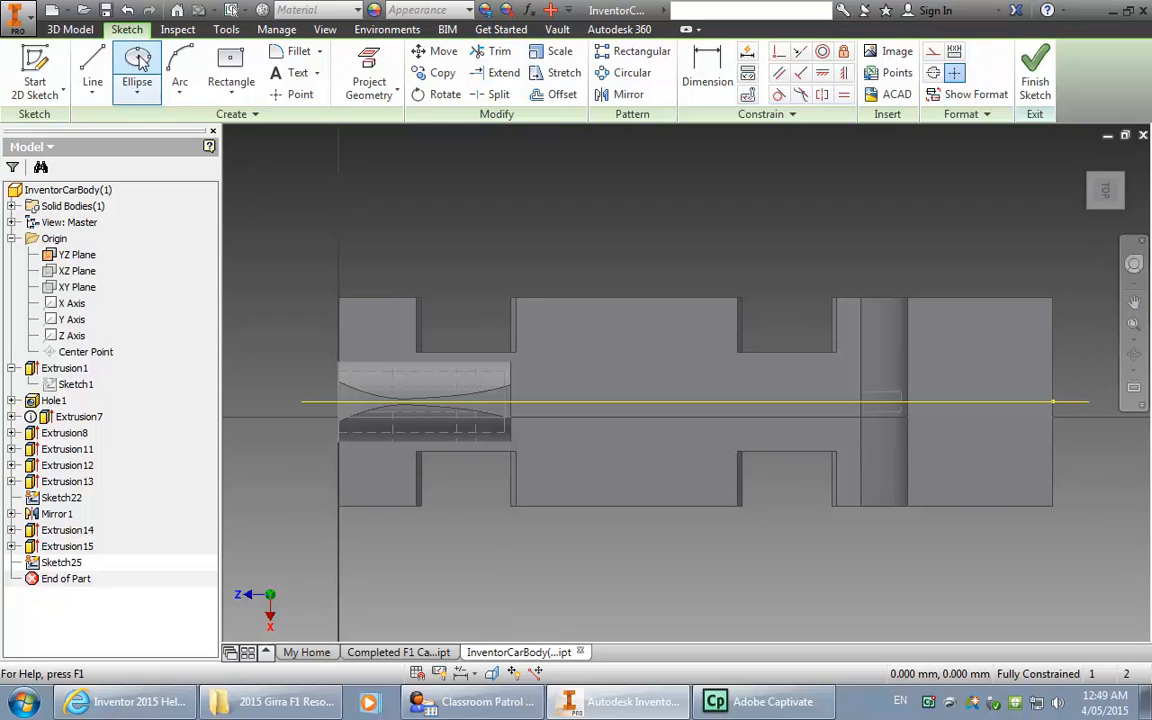
left_click(139, 62)
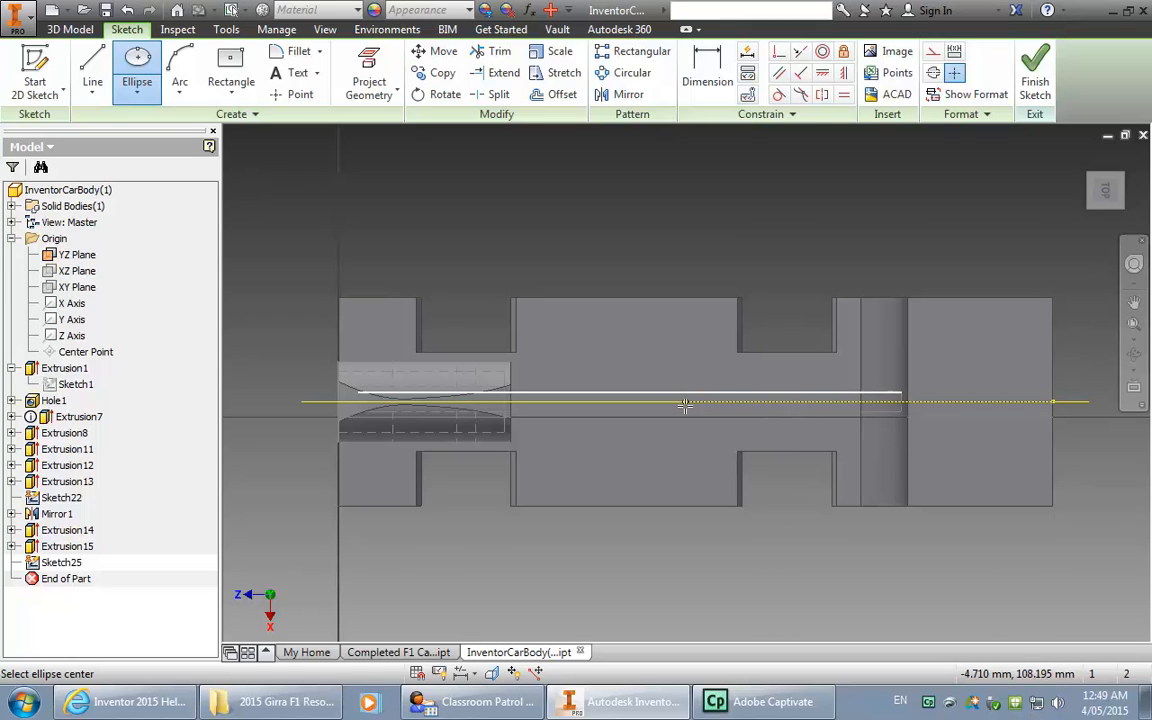
left_click(687, 402)
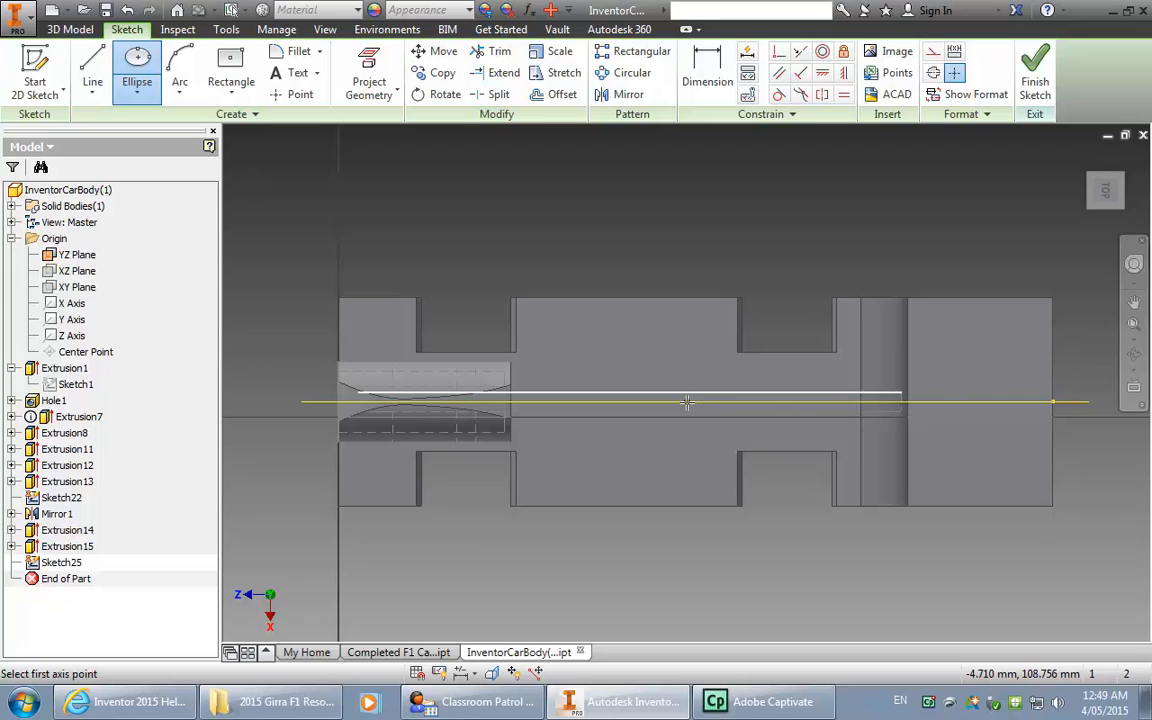
left_click(767, 402)
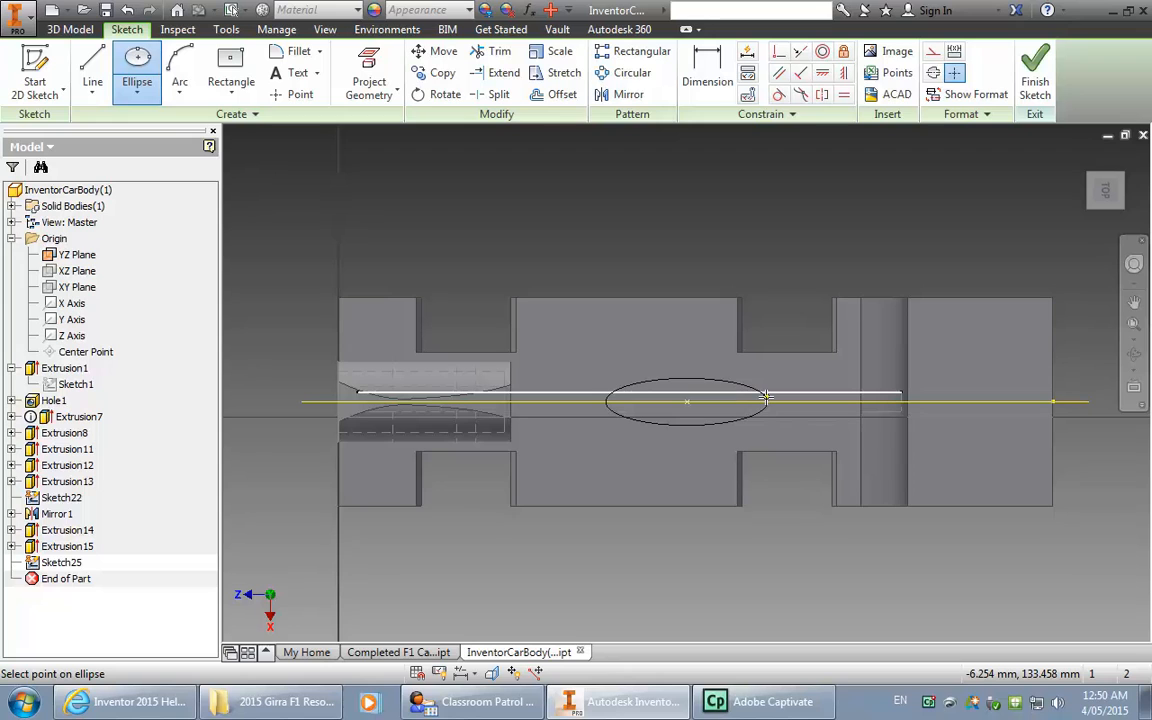
left_click(765, 397)
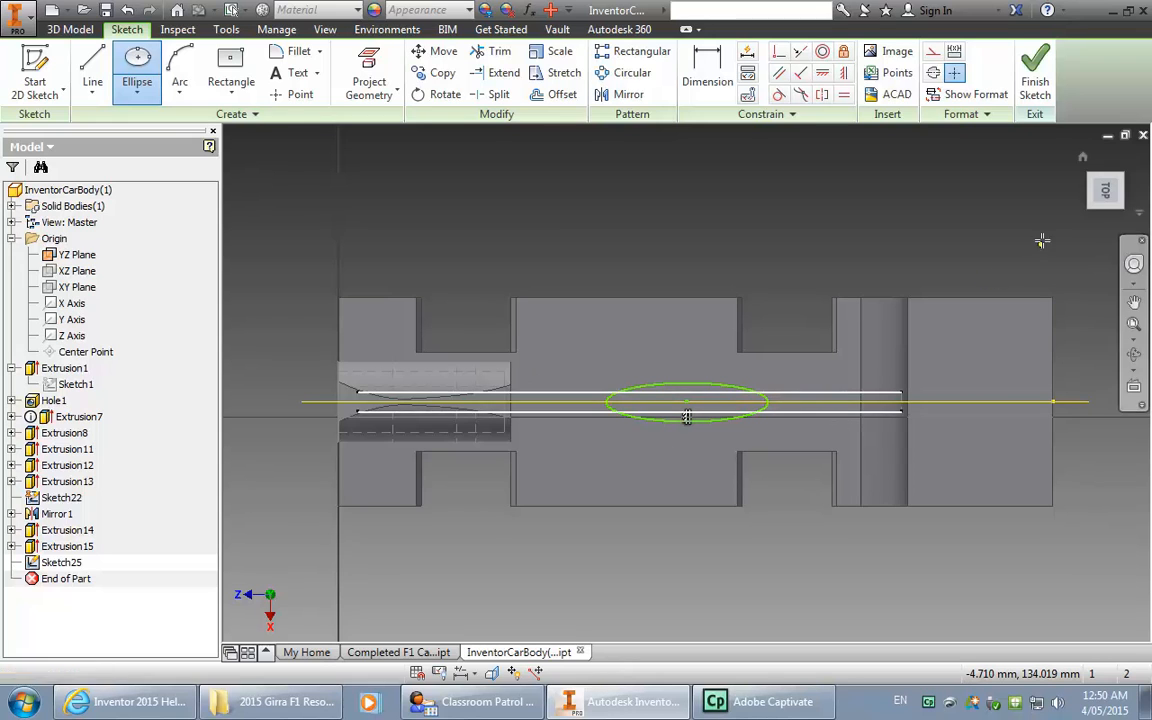
left_click(1035, 82)
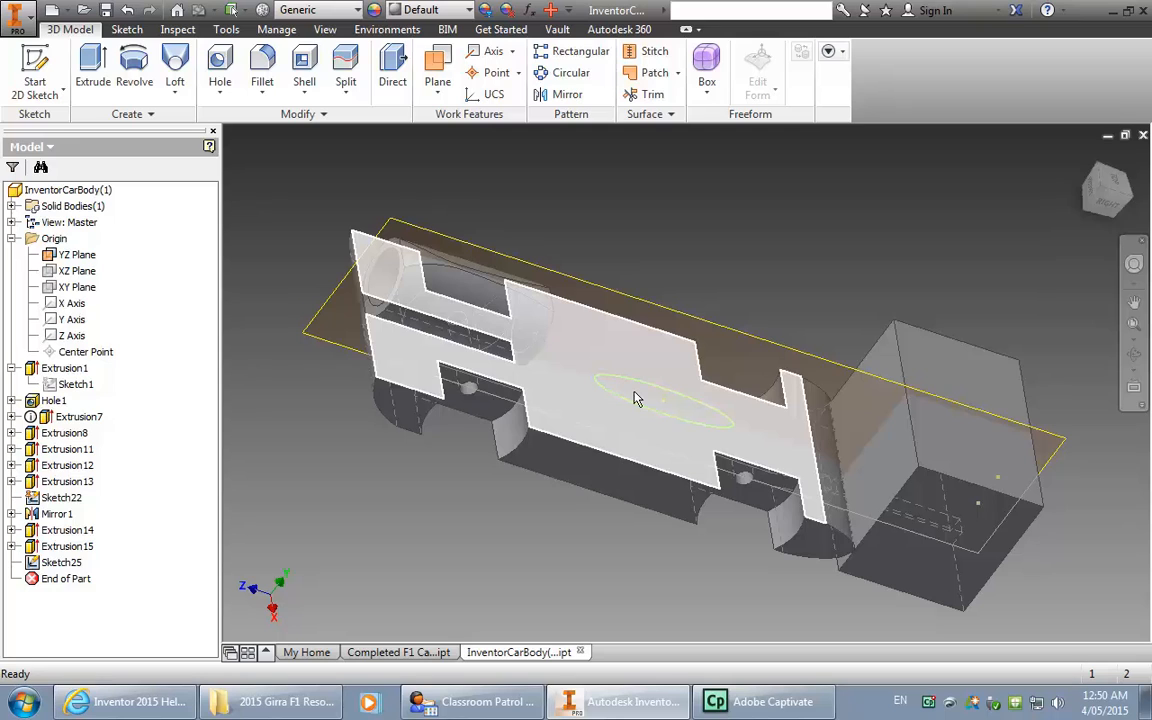
Step: Loft a solid from the round front end face of the cartridge housing to the ellipse sketch on the flat face
mouse_move(636, 397)
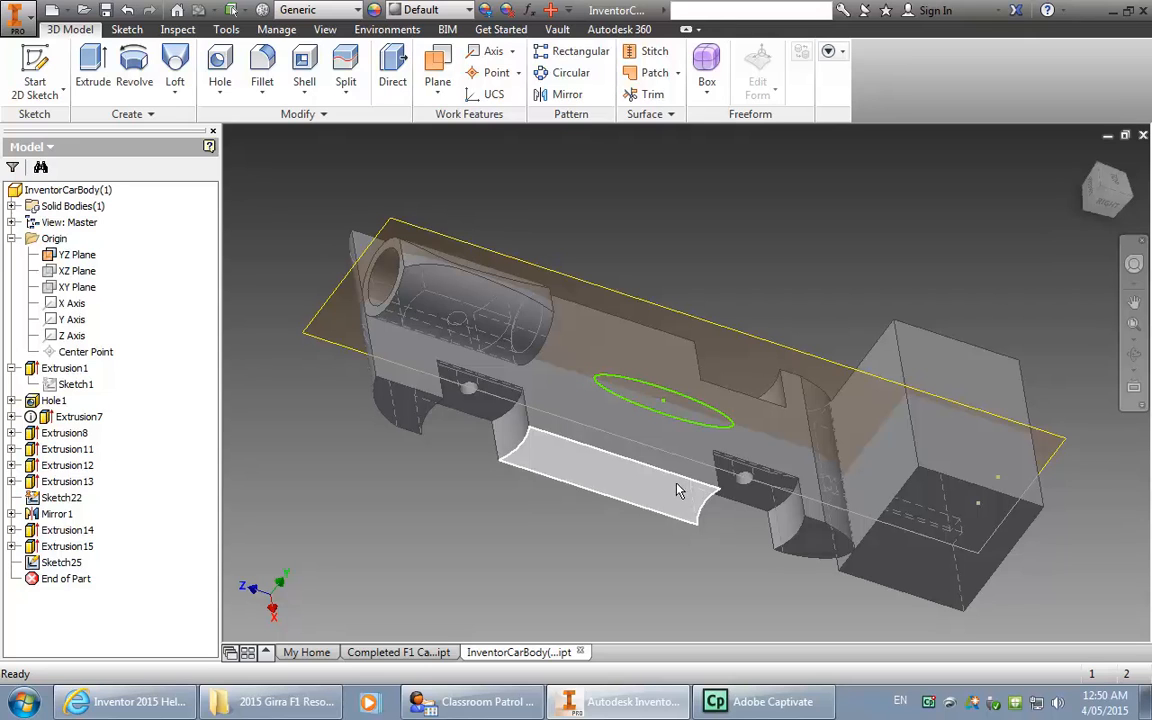
left_click(176, 97)
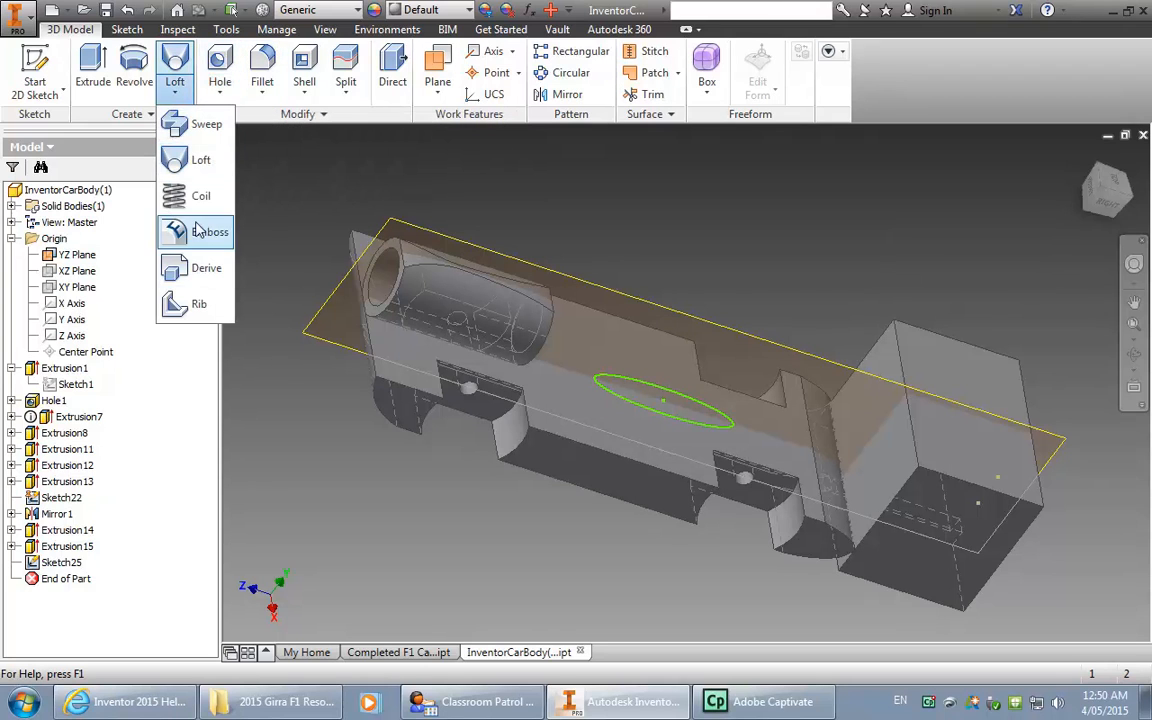
left_click(176, 158)
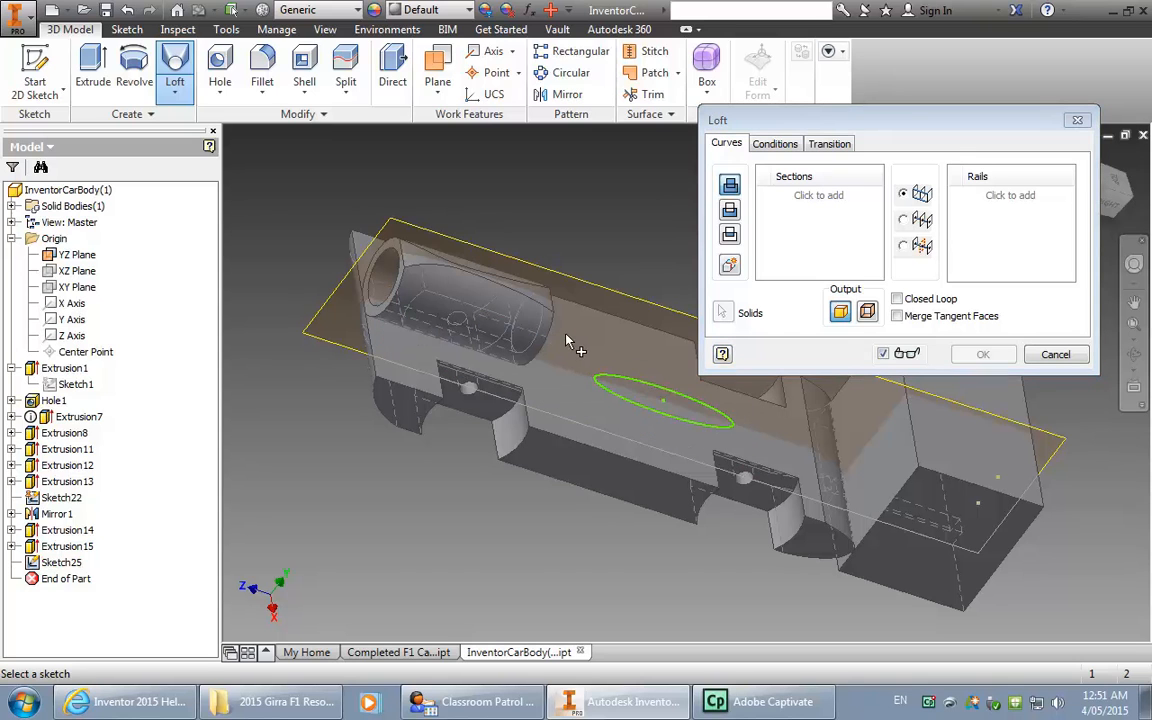
left_click(700, 410)
left_click(1134, 356)
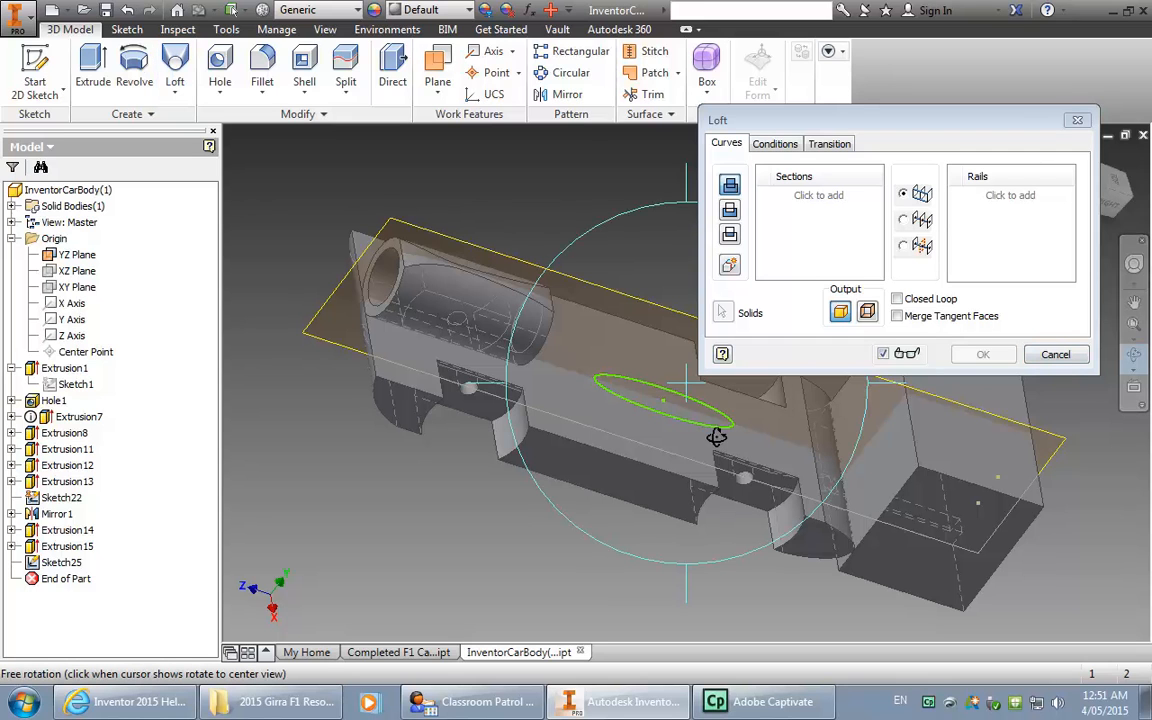
left_click_drag(676, 401, 625, 416)
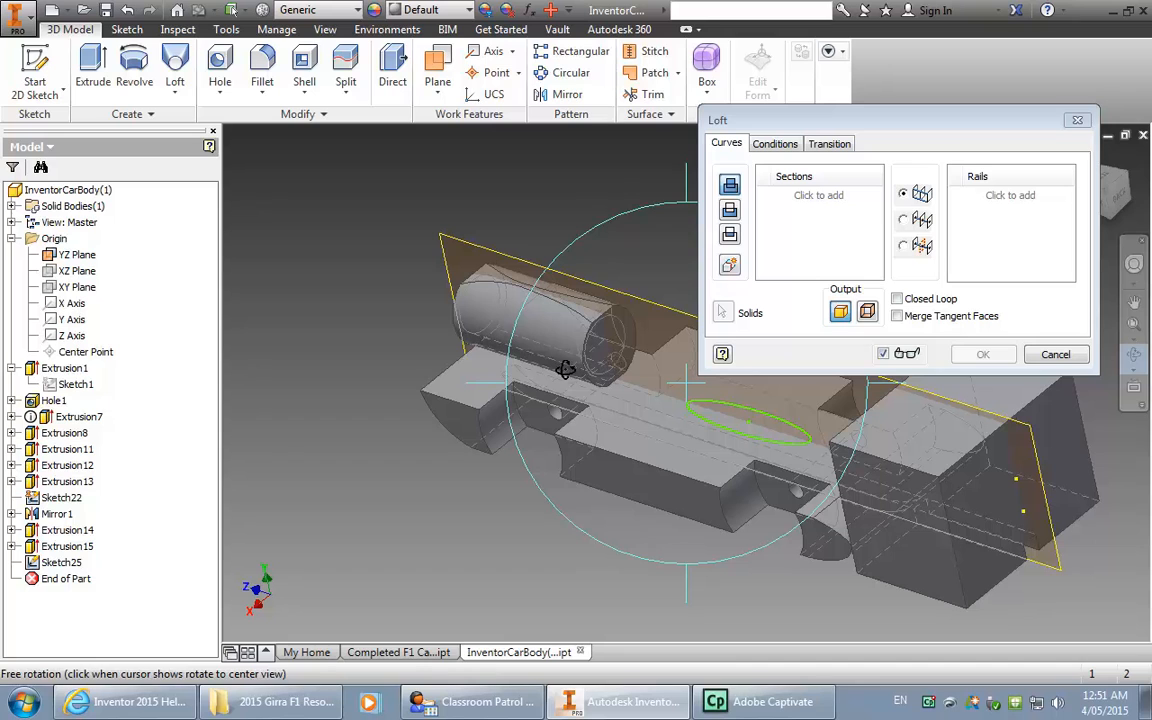
key("Escape")
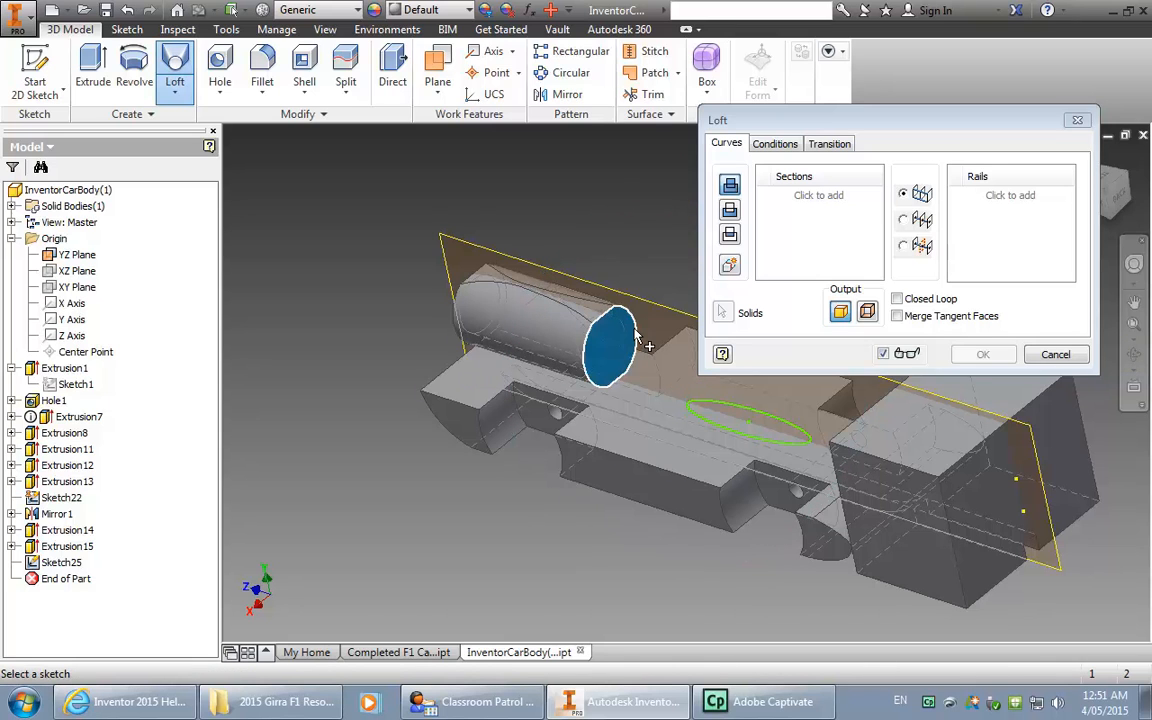
left_click(640, 340)
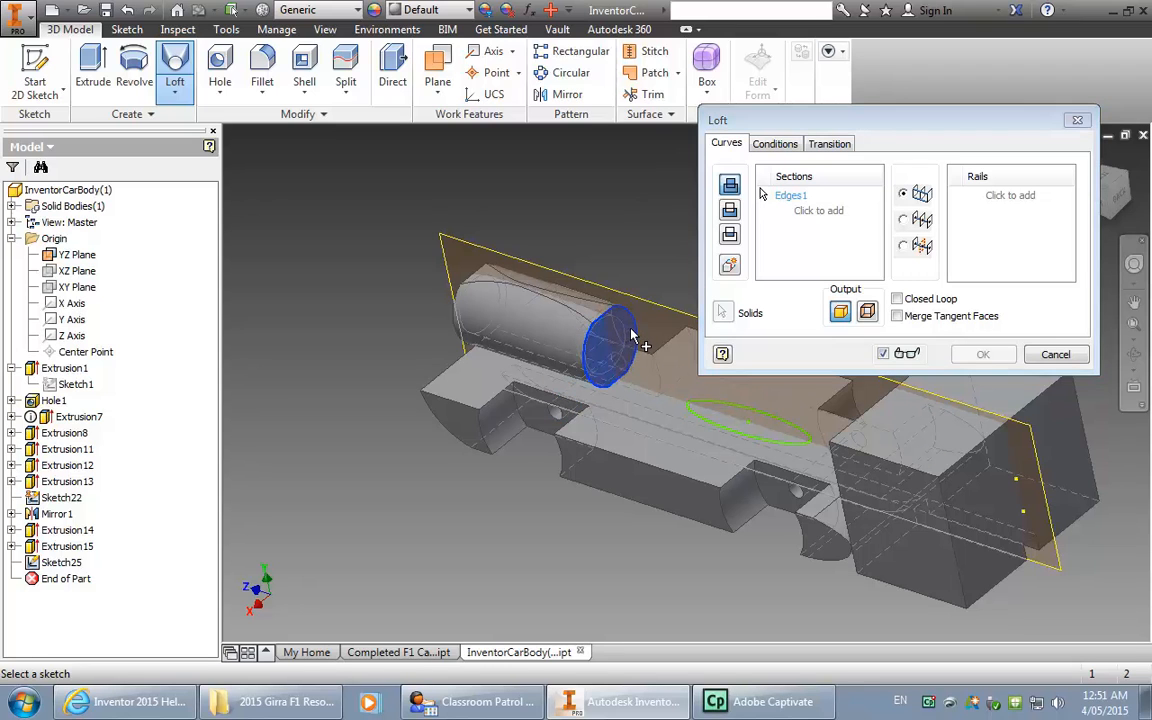
left_click(745, 416)
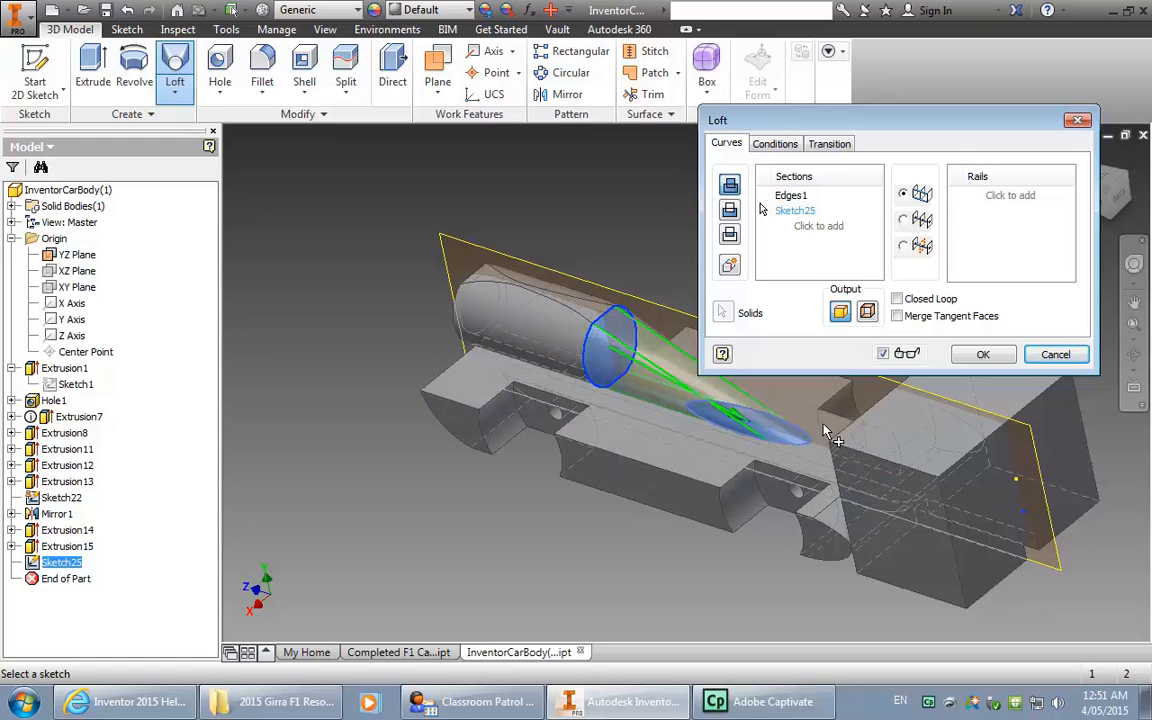
left_click(971, 357)
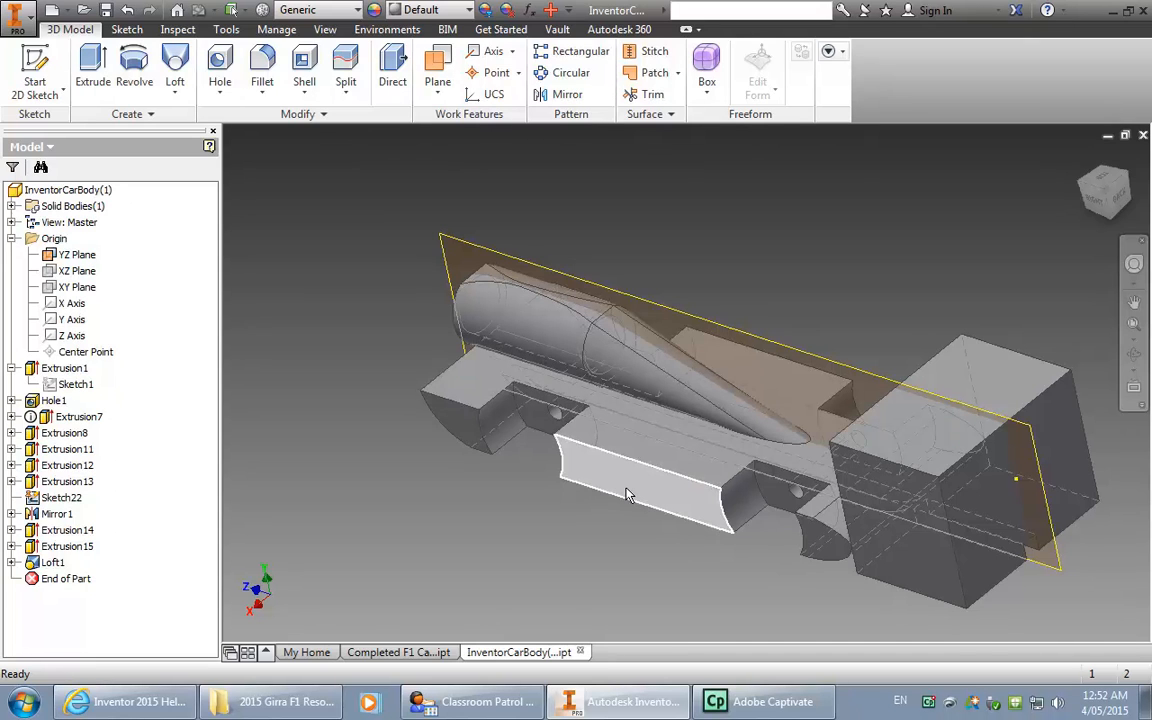
Step: Start a new 2D sketch on the large flat upper face of the car body around the lofted nose
mouse_move(627, 494)
left_click(680, 468)
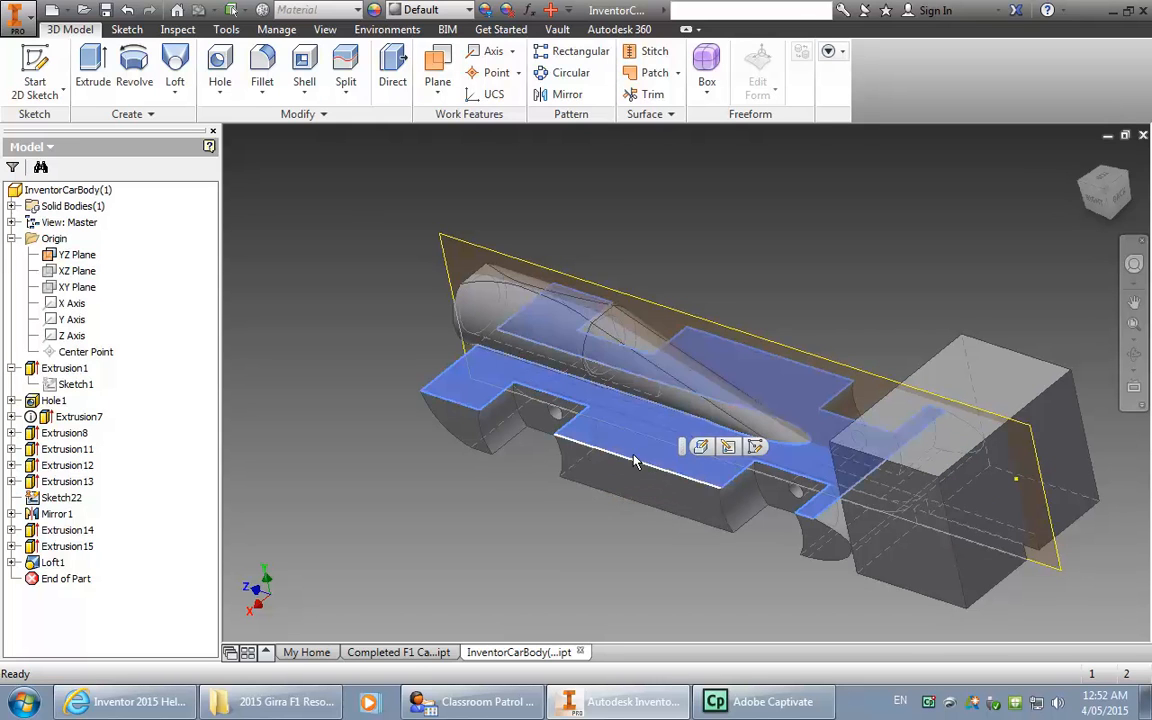
left_click(36, 62)
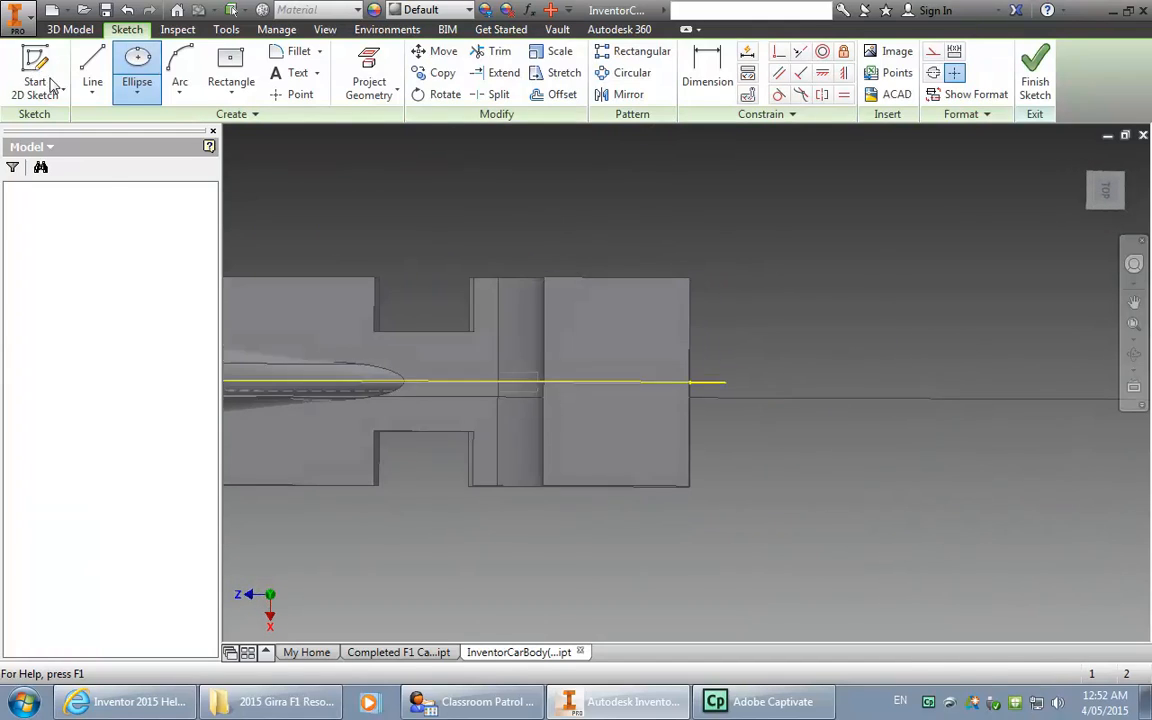
left_click(1134, 326)
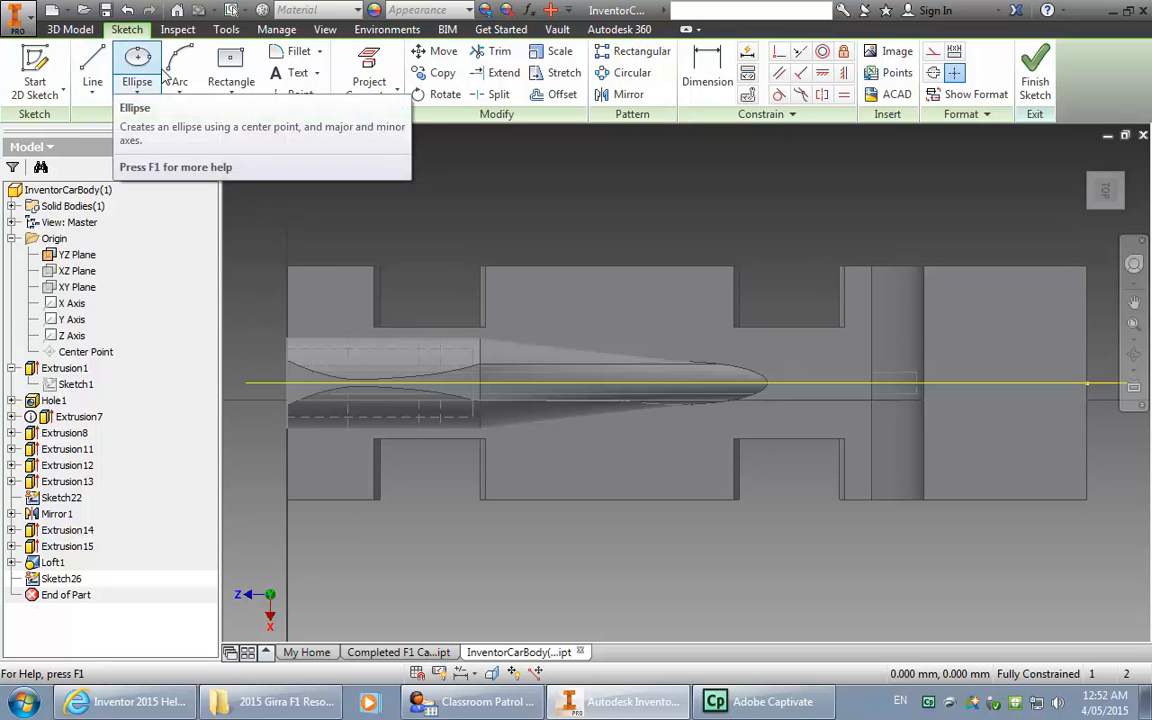
left_click(140, 95)
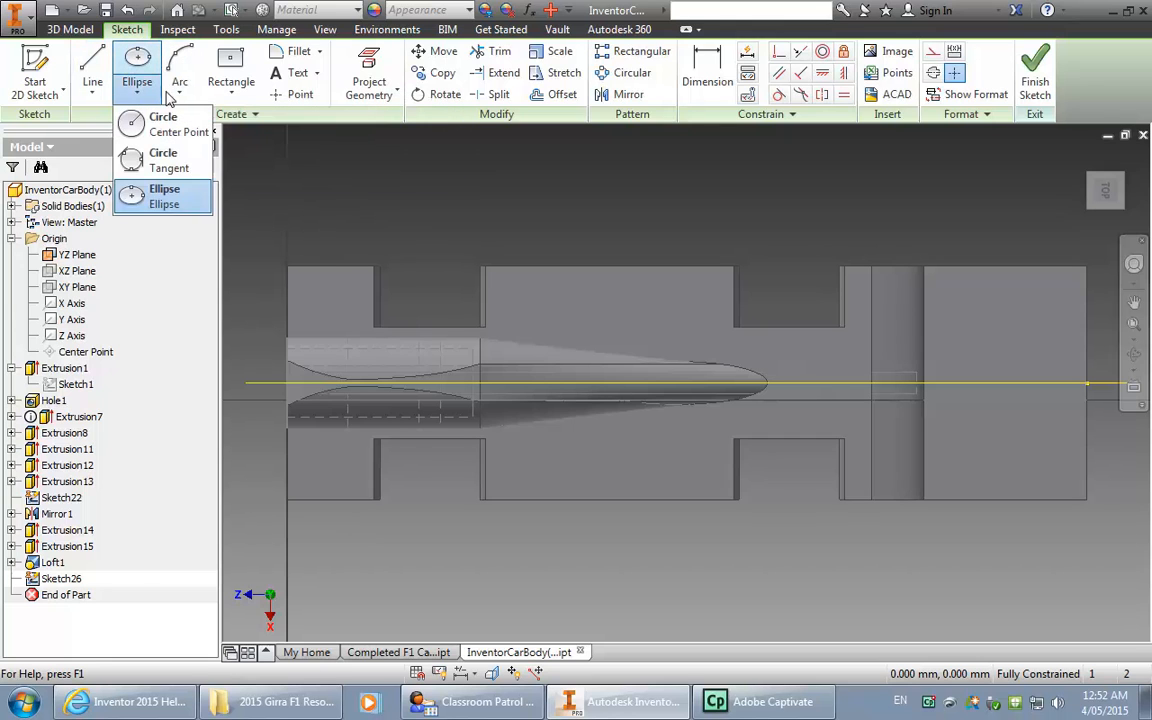
left_click(238, 95)
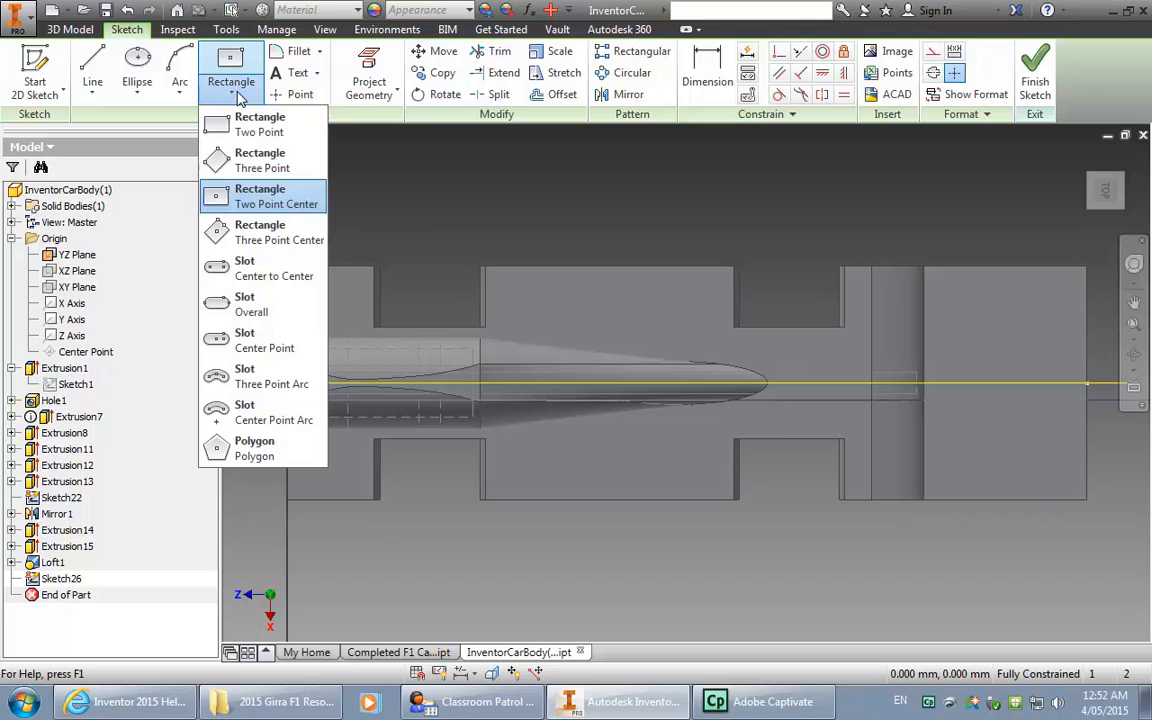
left_click(210, 62)
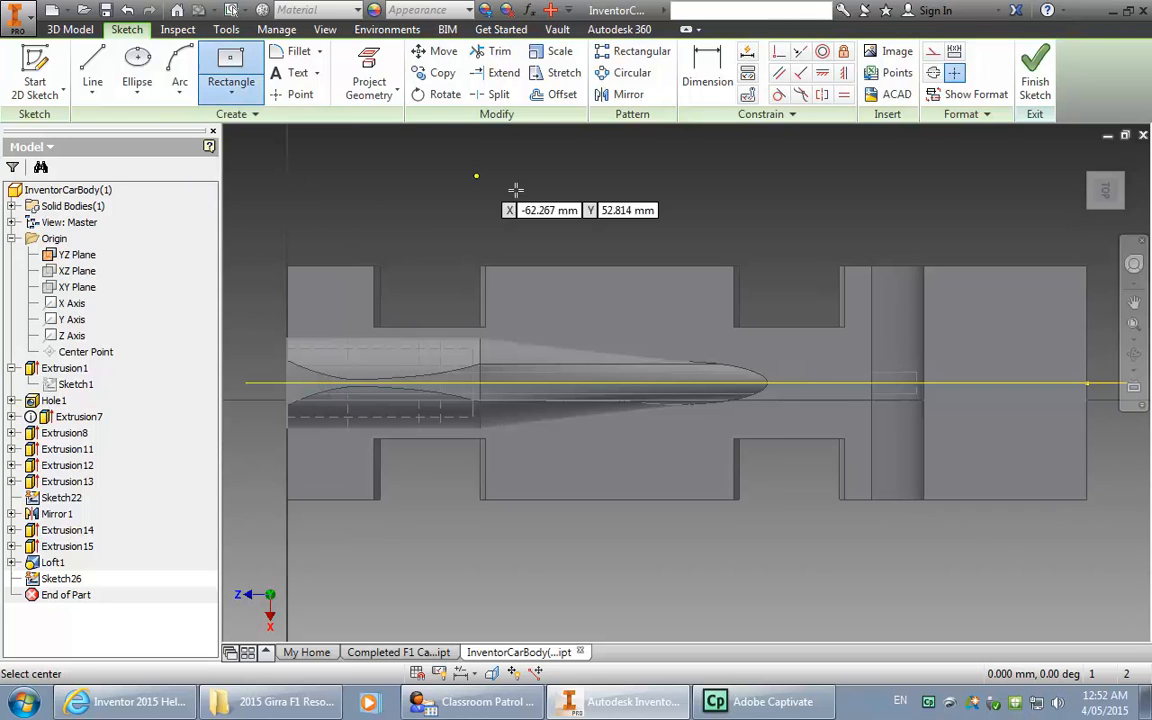
scroll(736, 331, "up", 3)
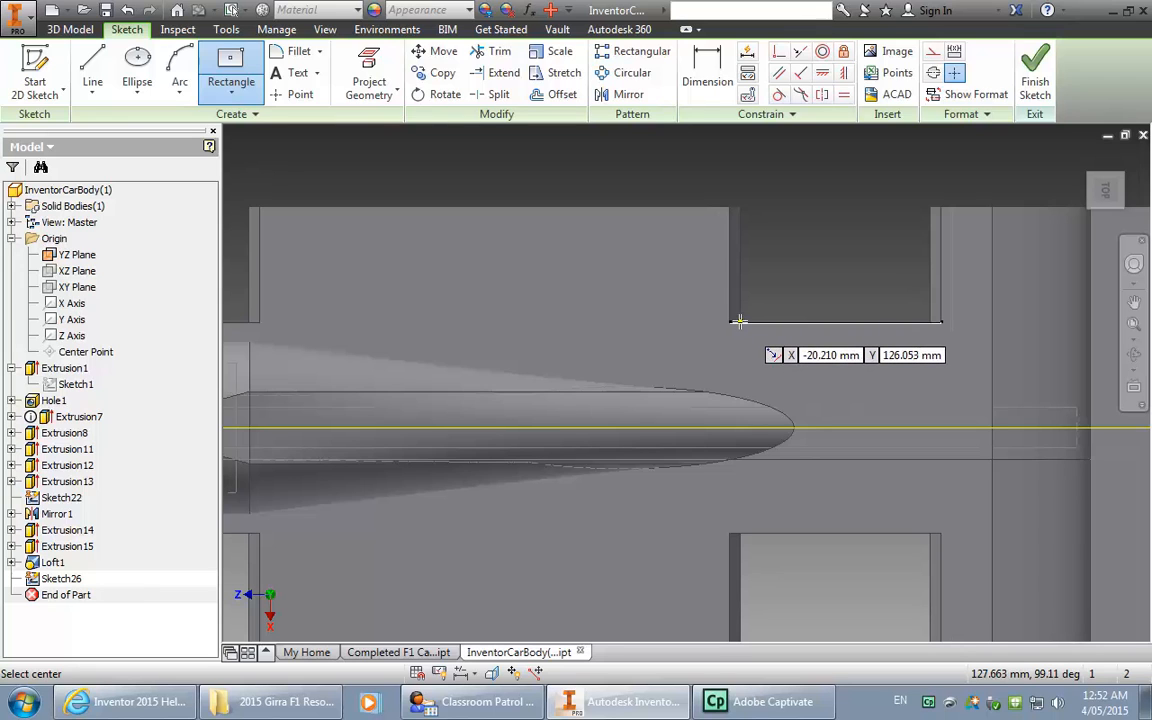
left_click(740, 321)
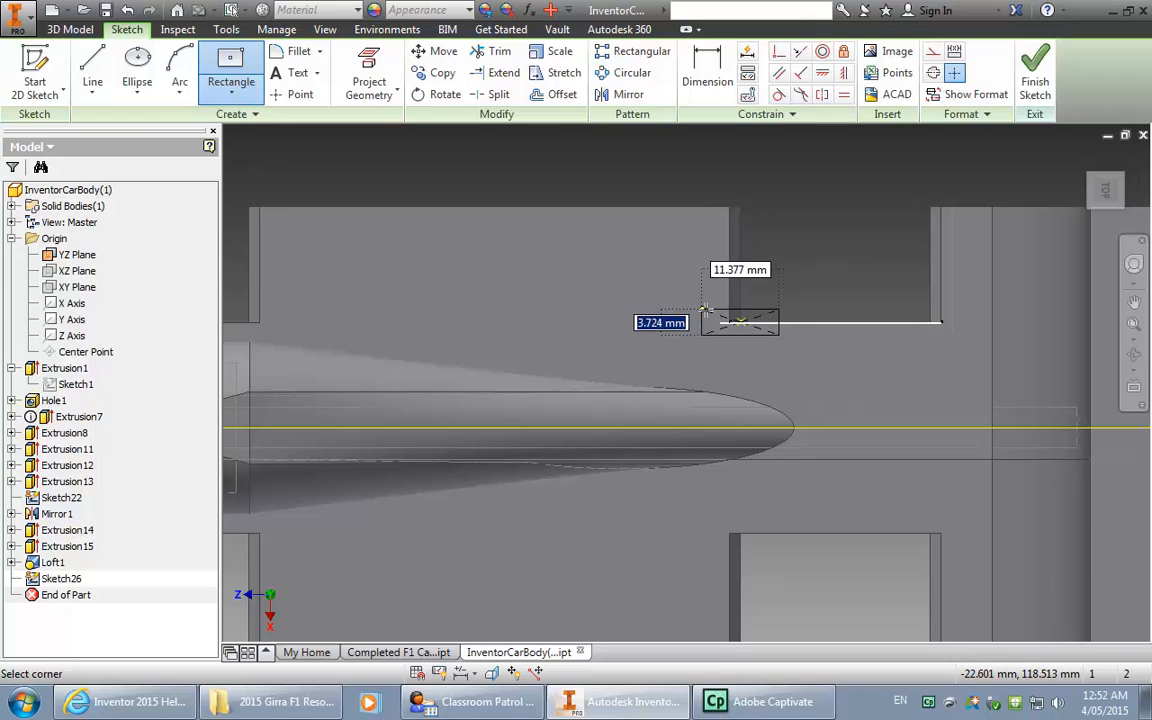
key("Escape")
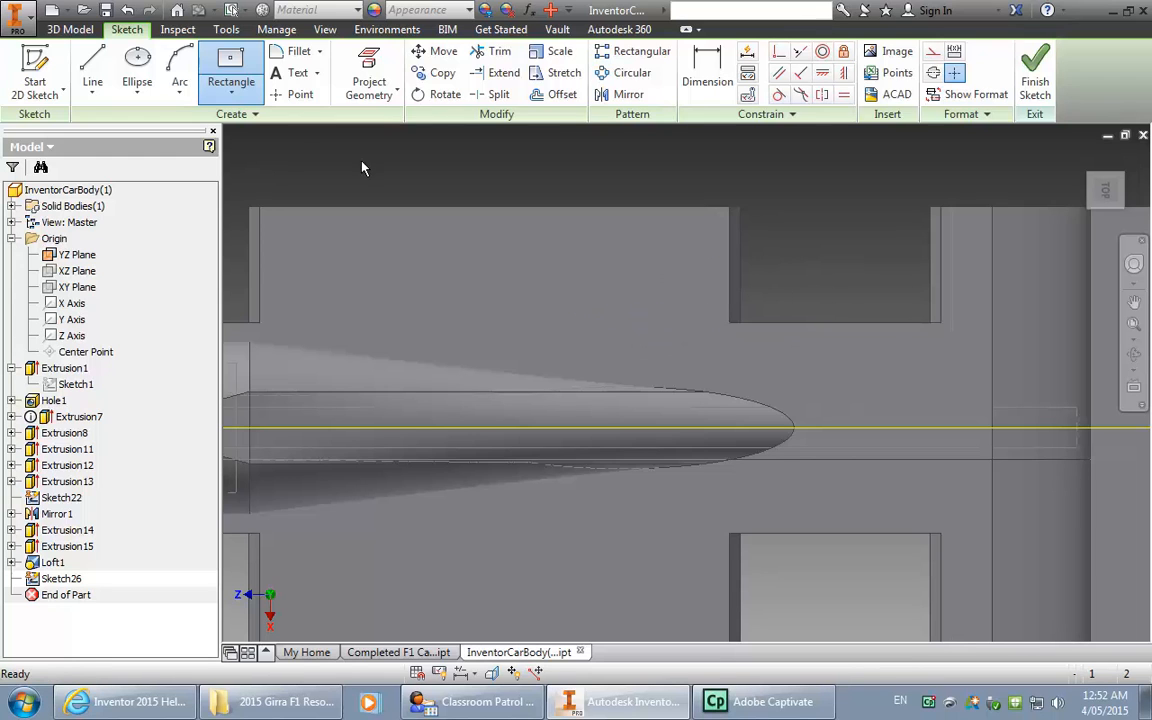
Step: Sketch a two-point rectangle about 26 mm long on one side pod, from the front wheel cutout's inner corner to the body's outer edge
left_click(234, 96)
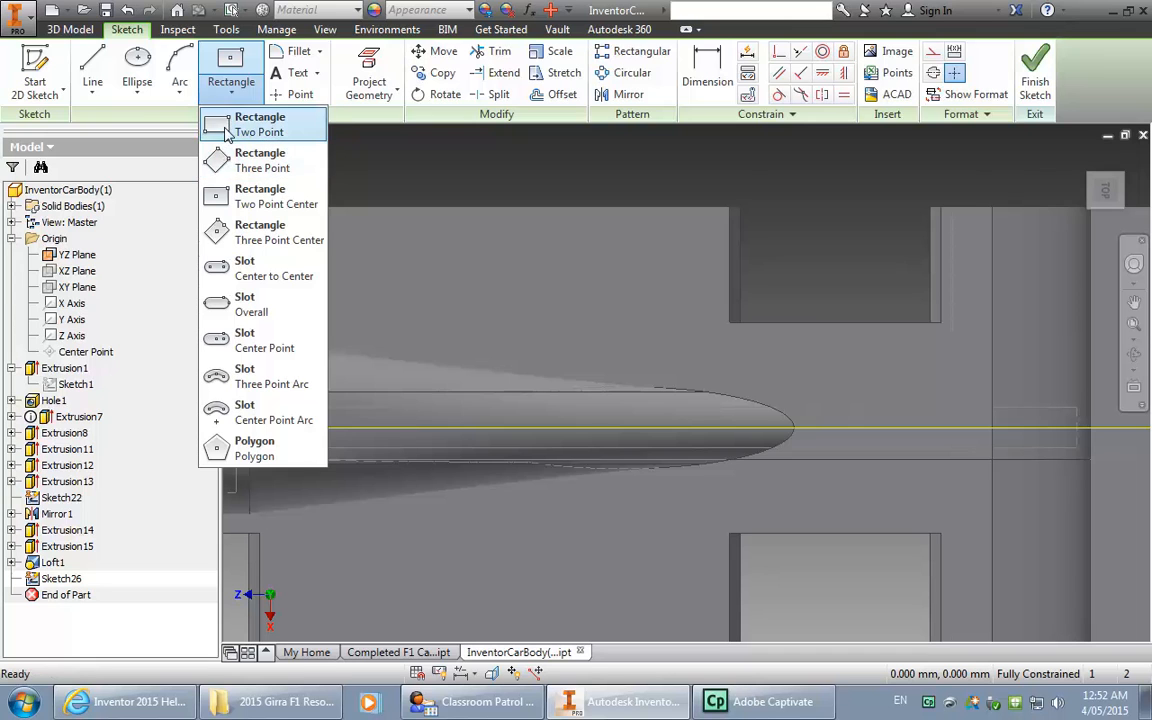
left_click(238, 123)
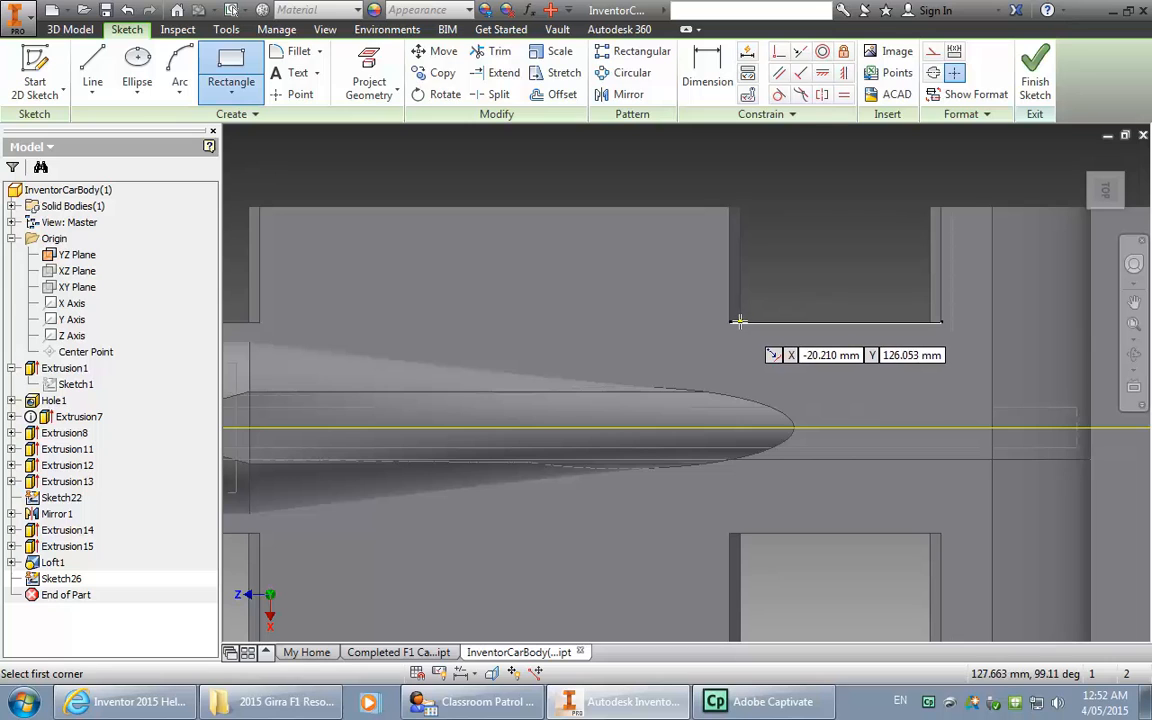
left_click(739, 321)
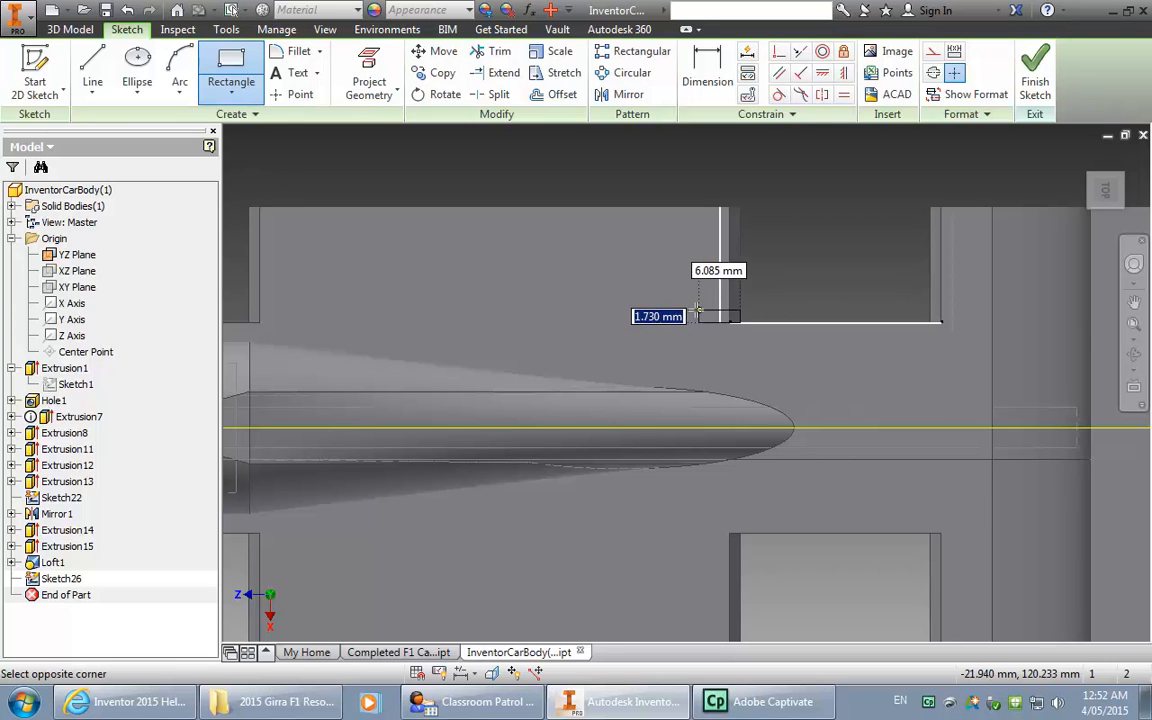
left_click(565, 210)
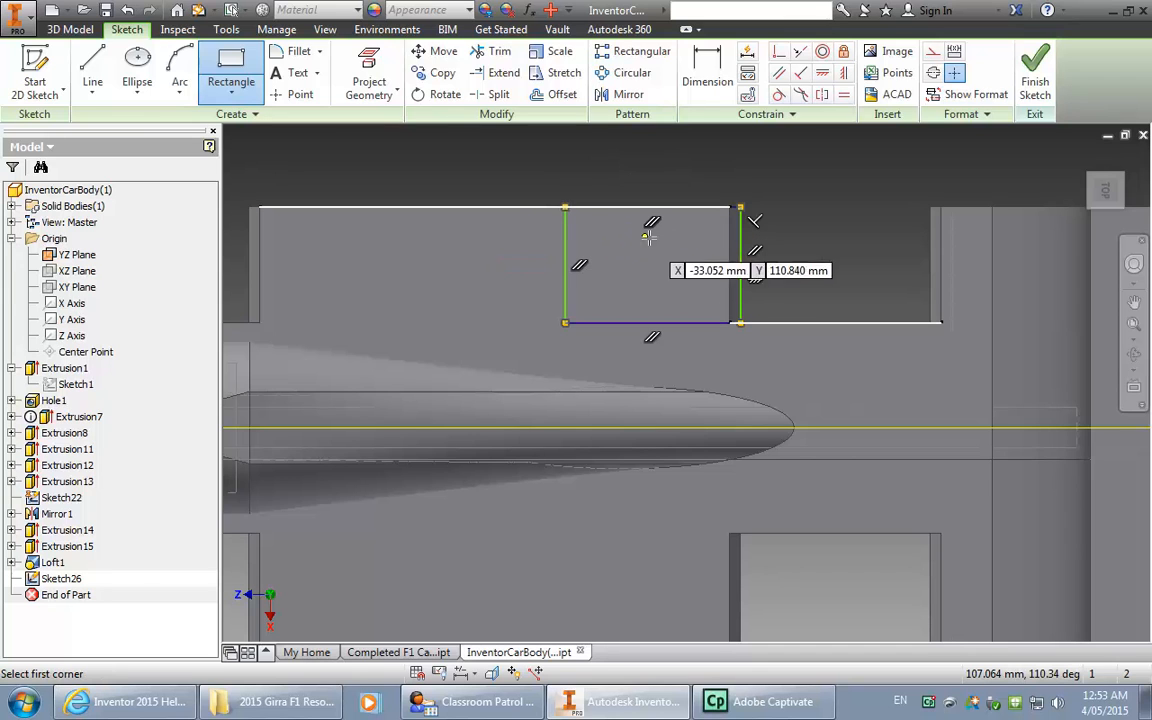
Step: Dimension the rectangle's length along the body and set it to 15 mm
left_click(707, 75)
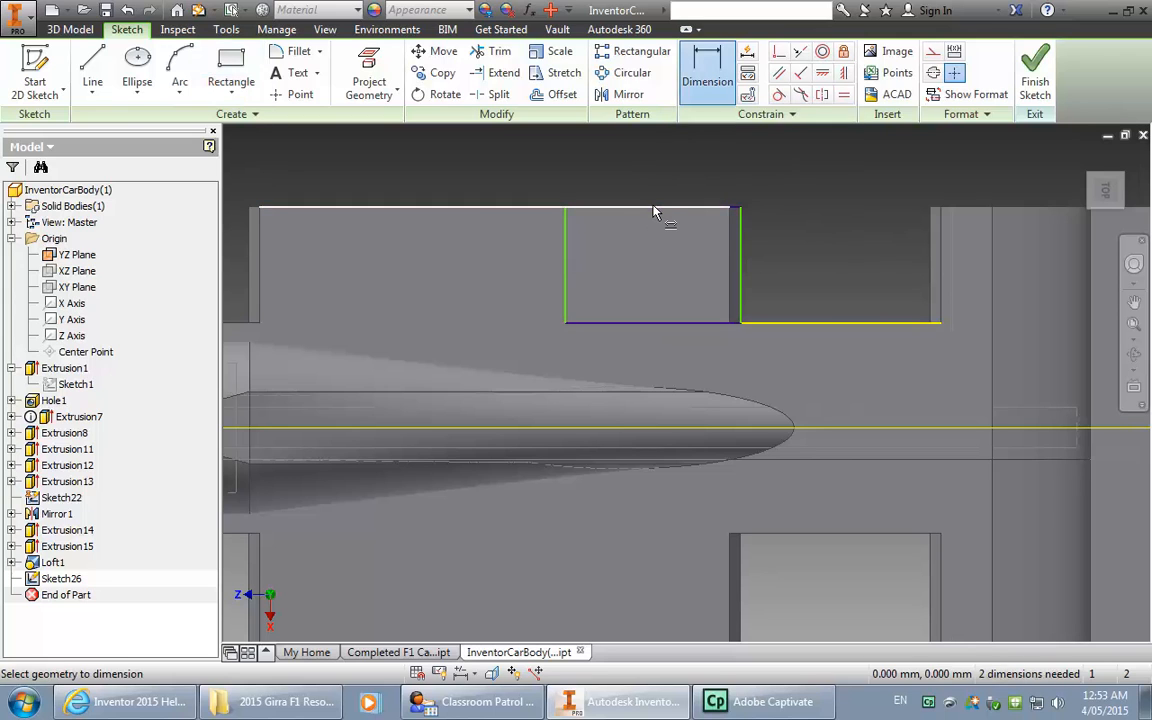
left_click(654, 211)
left_click(655, 211)
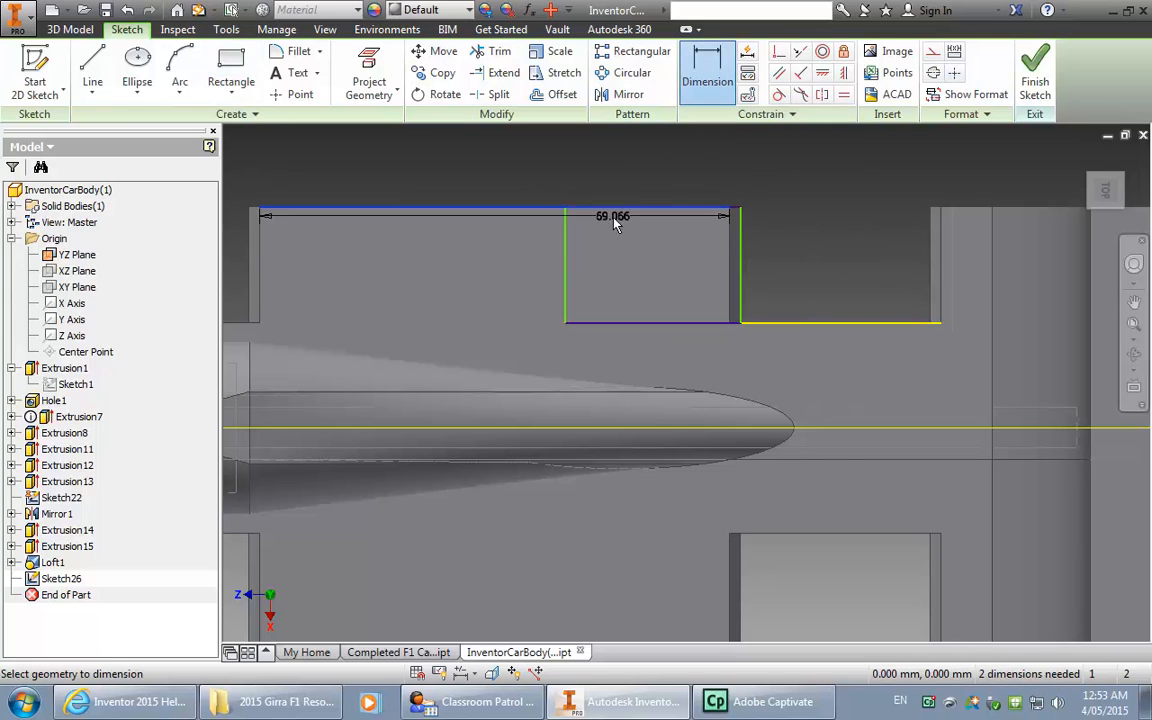
left_click(565, 247)
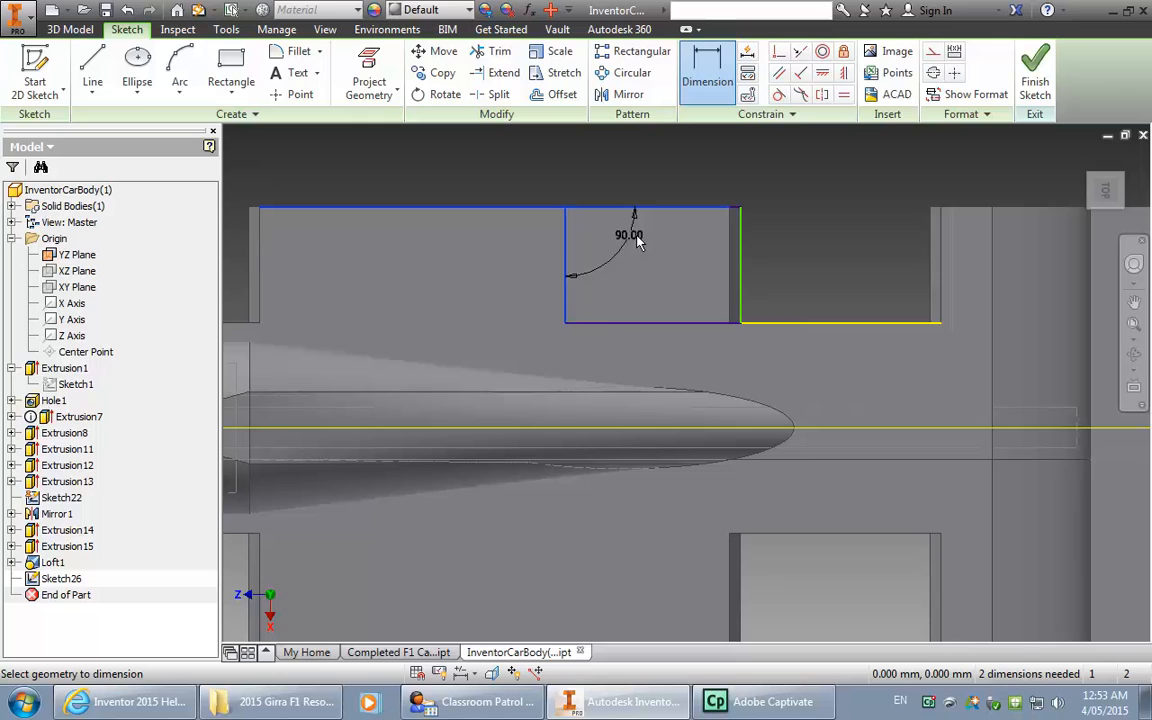
left_click(741, 247)
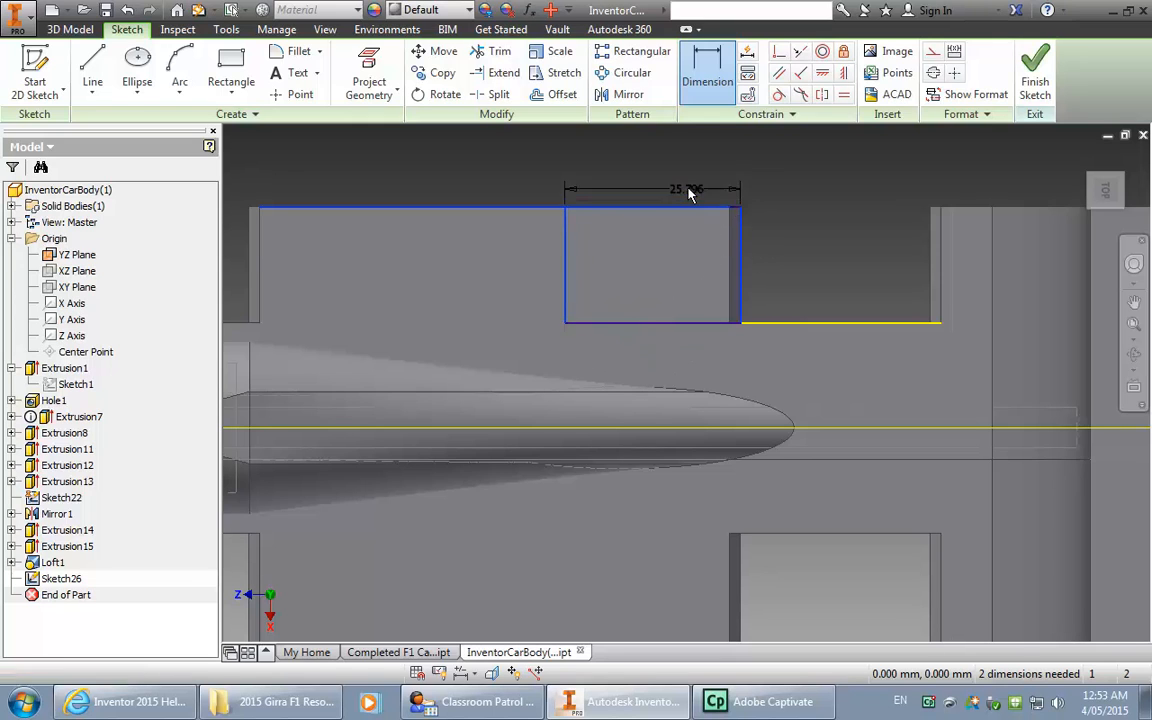
left_click(685, 173)
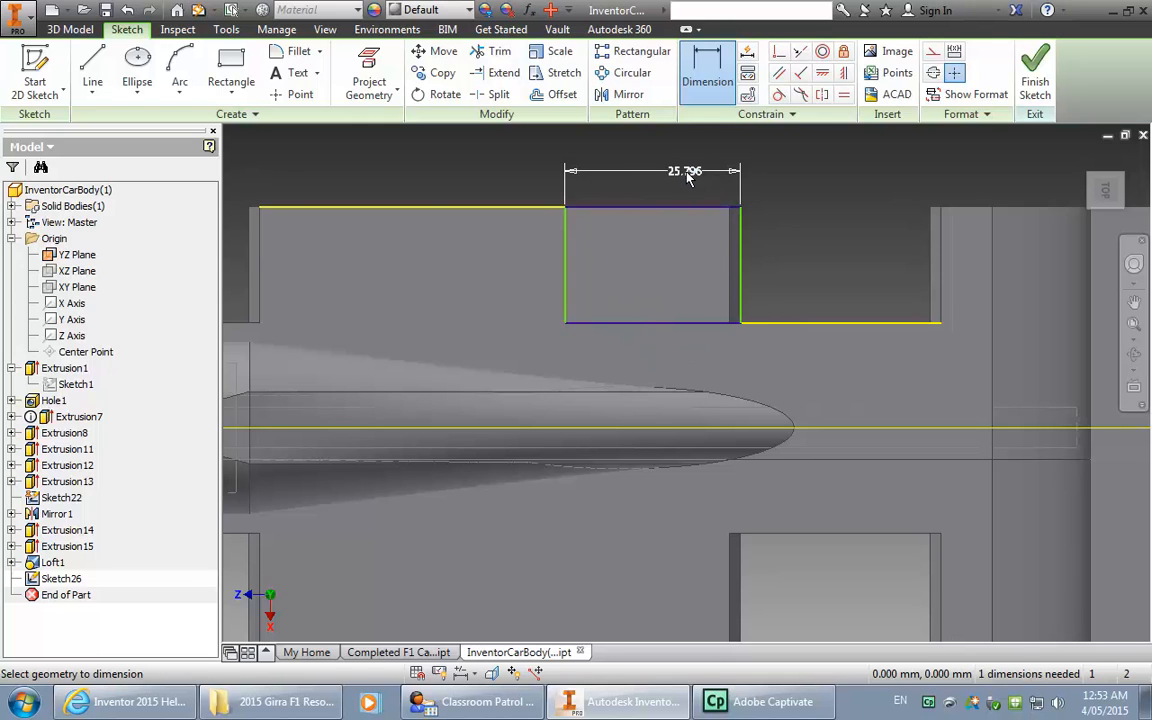
left_click(686, 173)
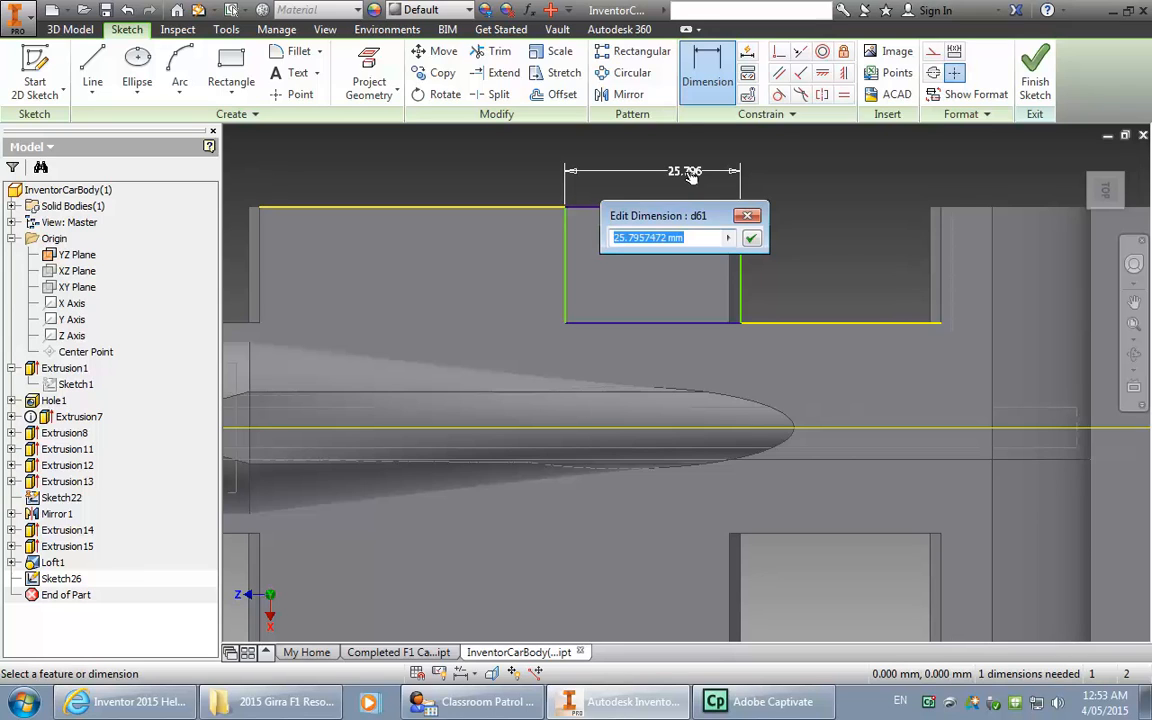
type("15")
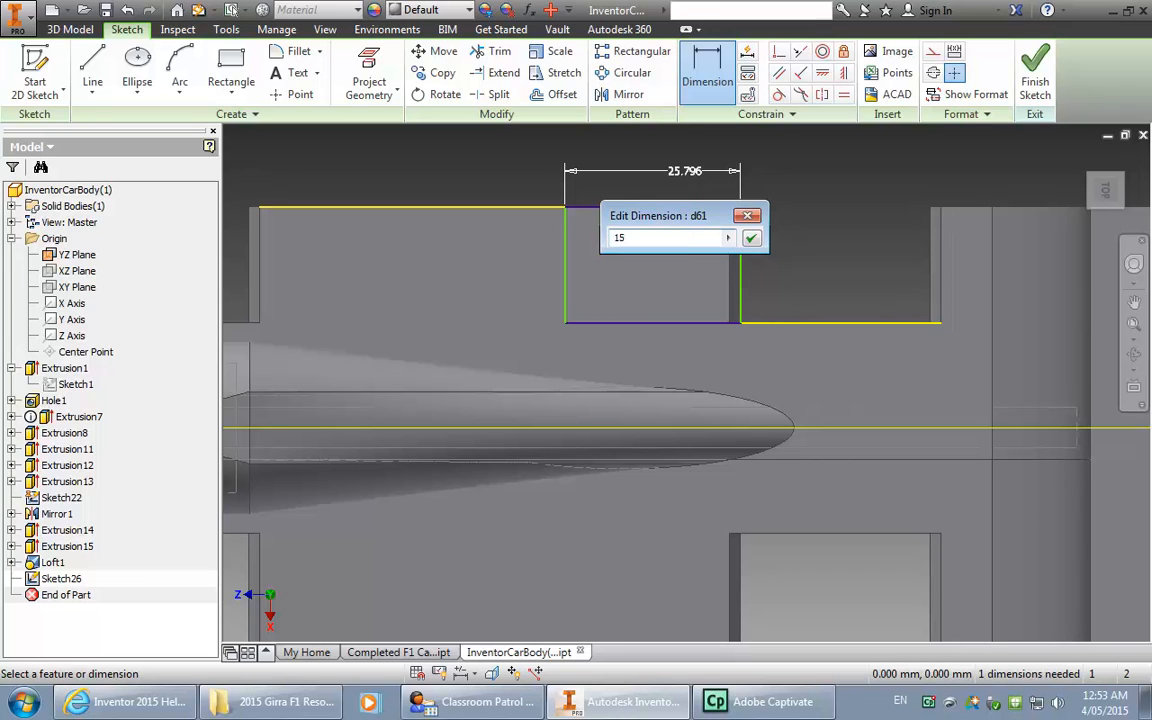
key("Return")
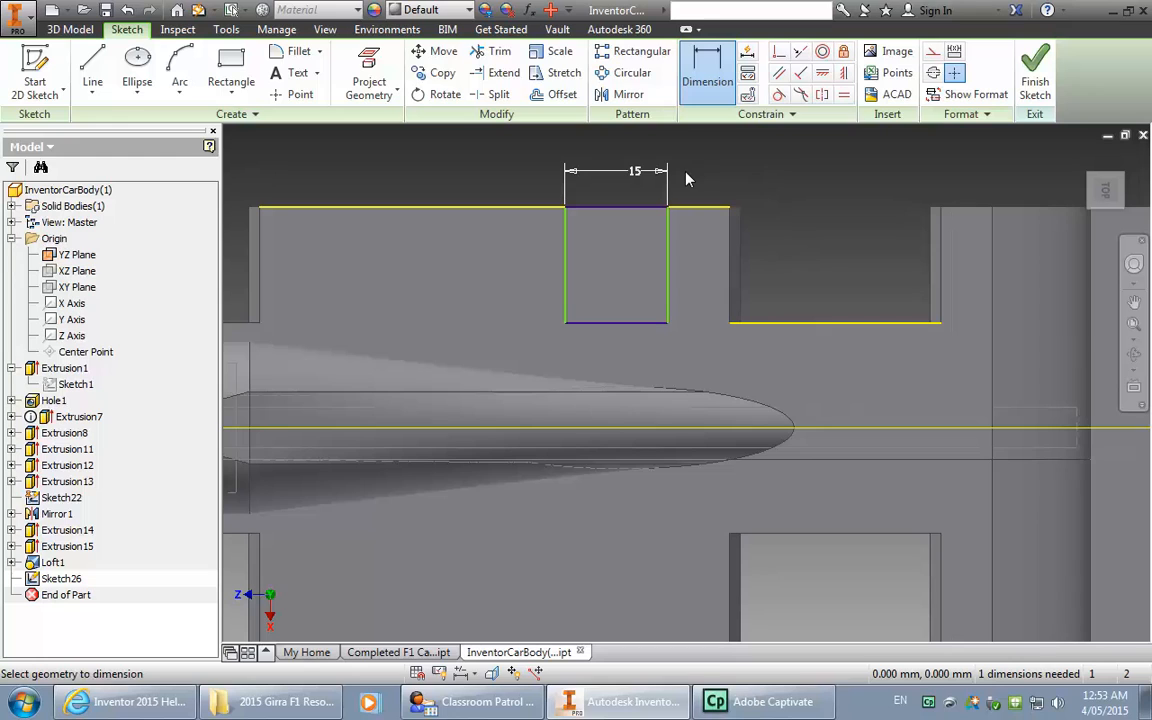
Step: Set the distance between the rectangle's front side and the wheel cutout edge to 0 mm, and finish the sketch
left_click(669, 242)
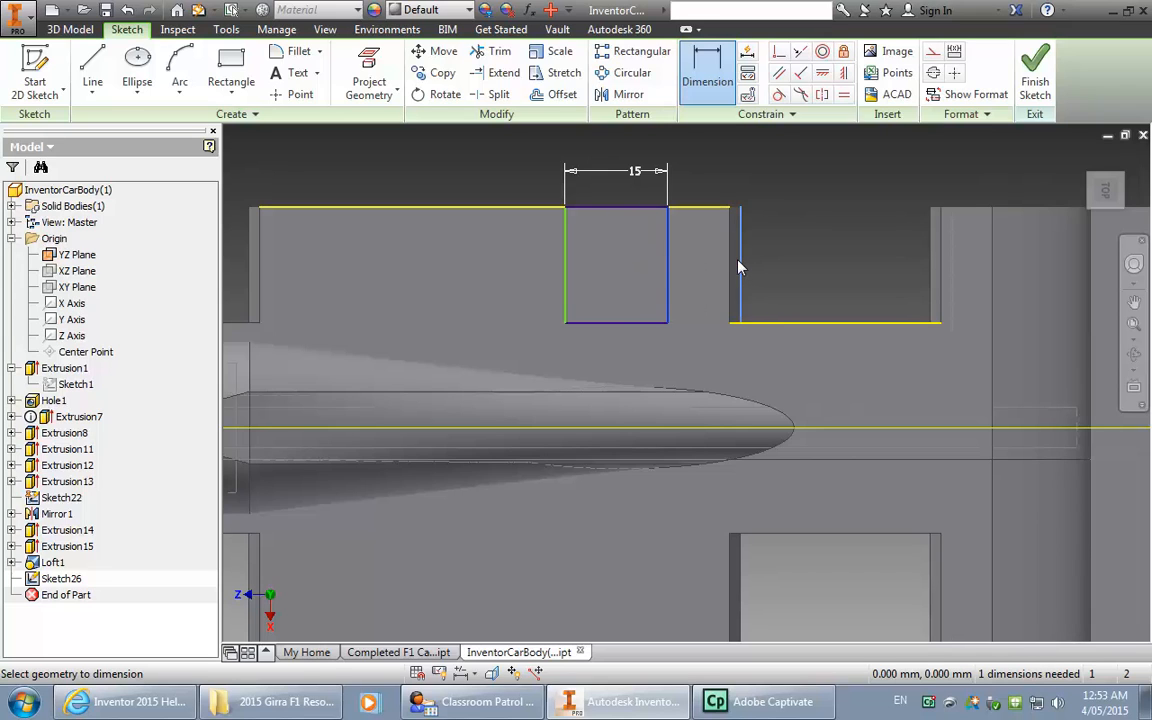
left_click(739, 267)
left_click(690, 281)
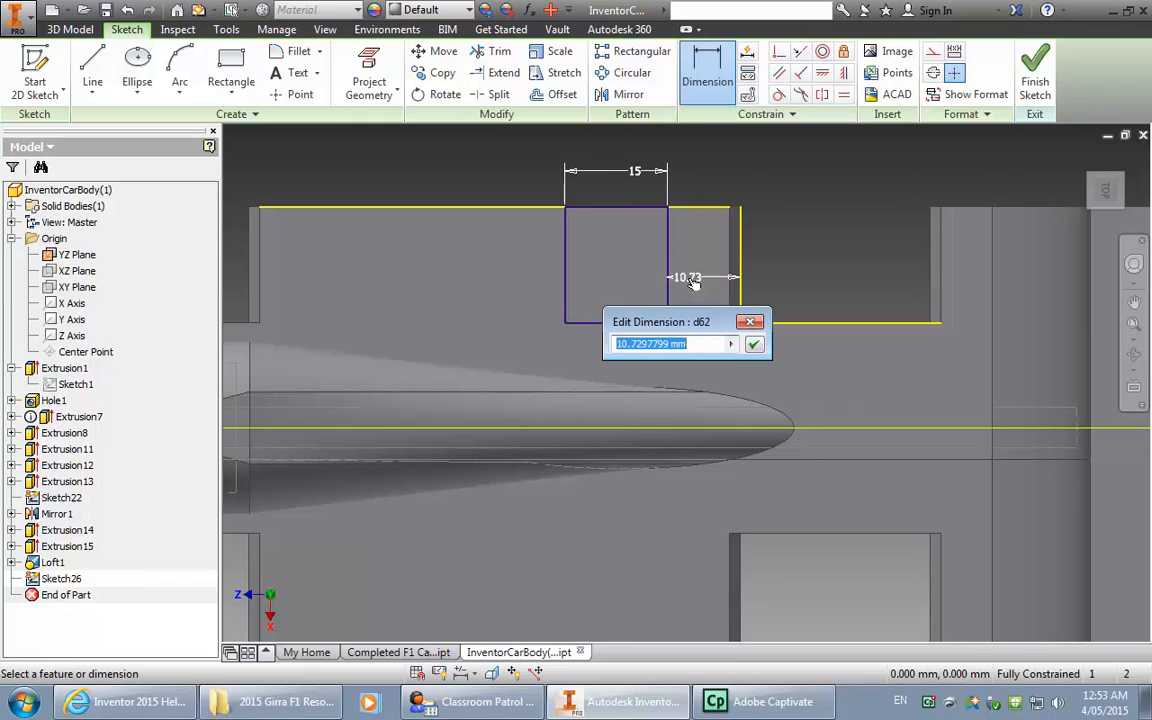
type("0")
key("Return")
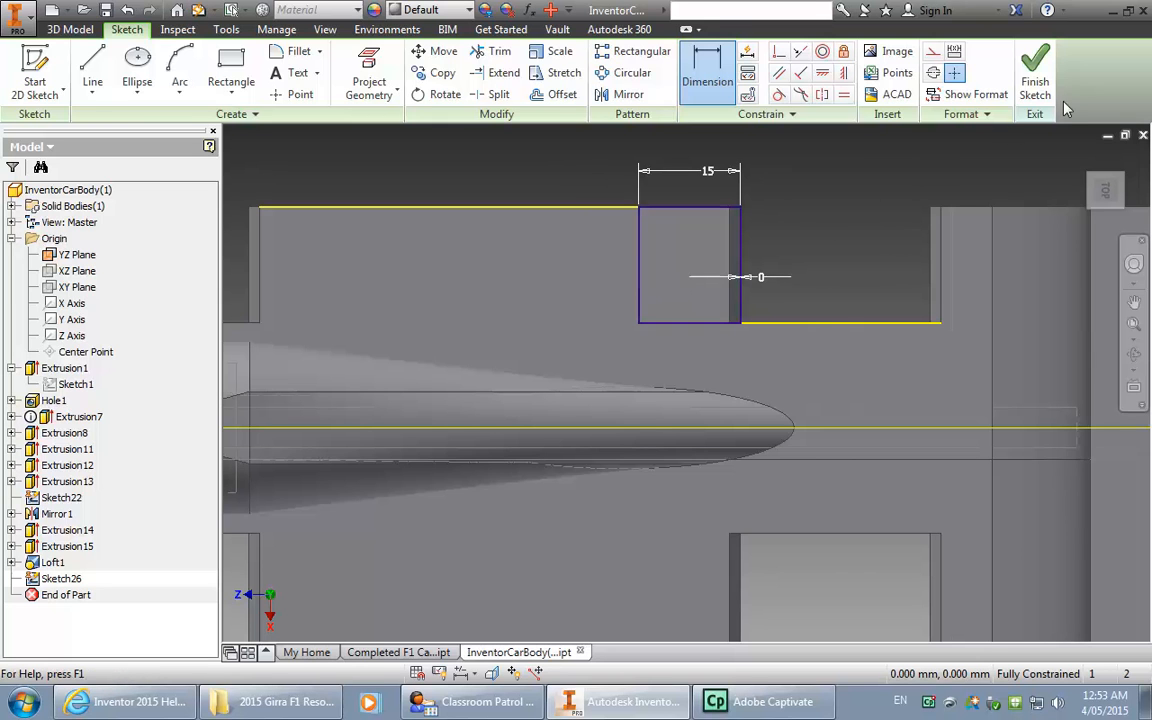
left_click(1035, 66)
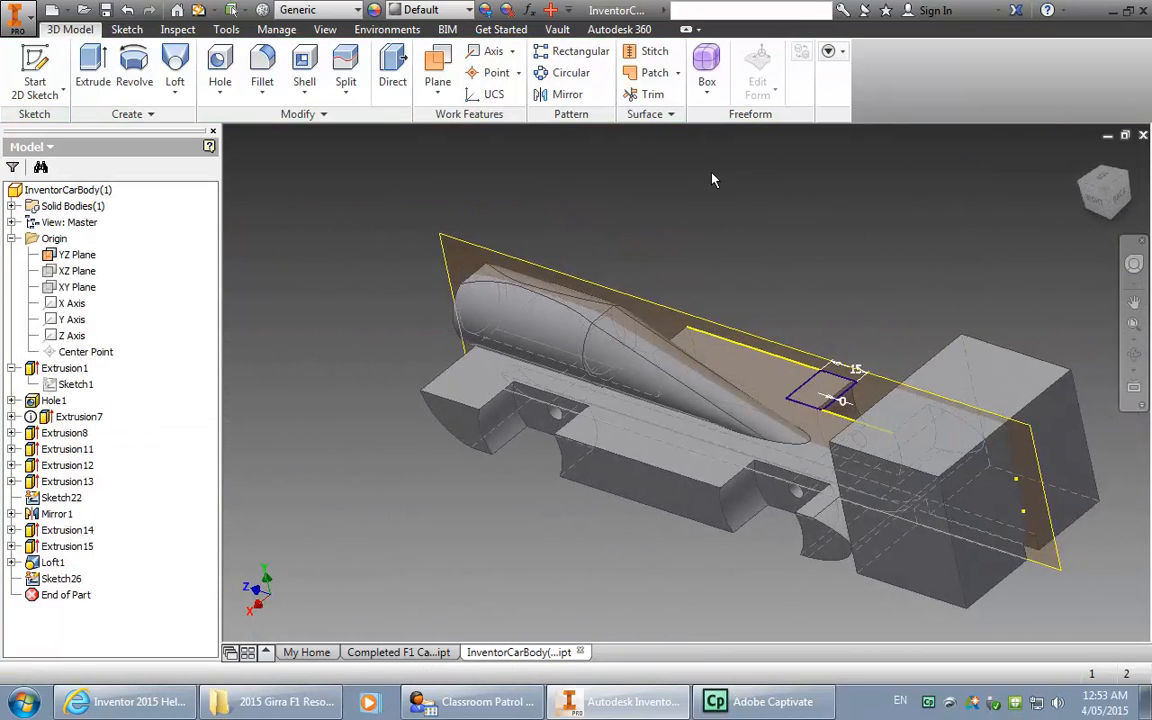
Step: Cut the 15 mm rectangle through the side pod, extruding 180 mm in Direction 2
left_click(93, 68)
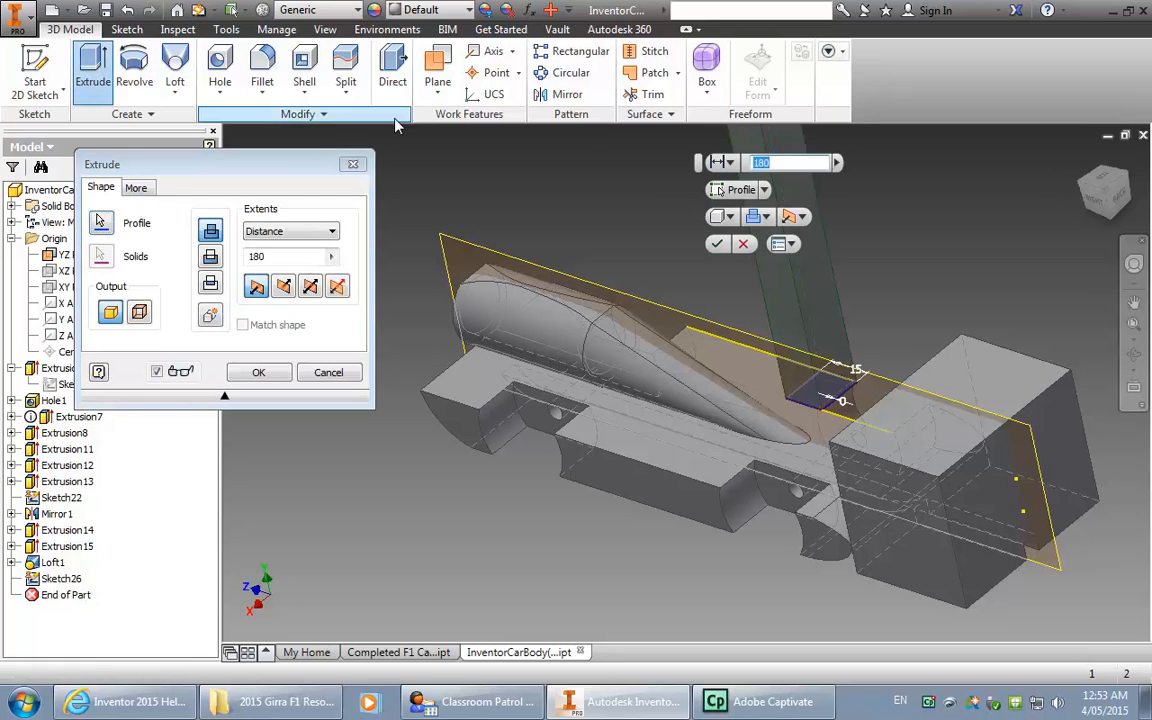
left_click(284, 287)
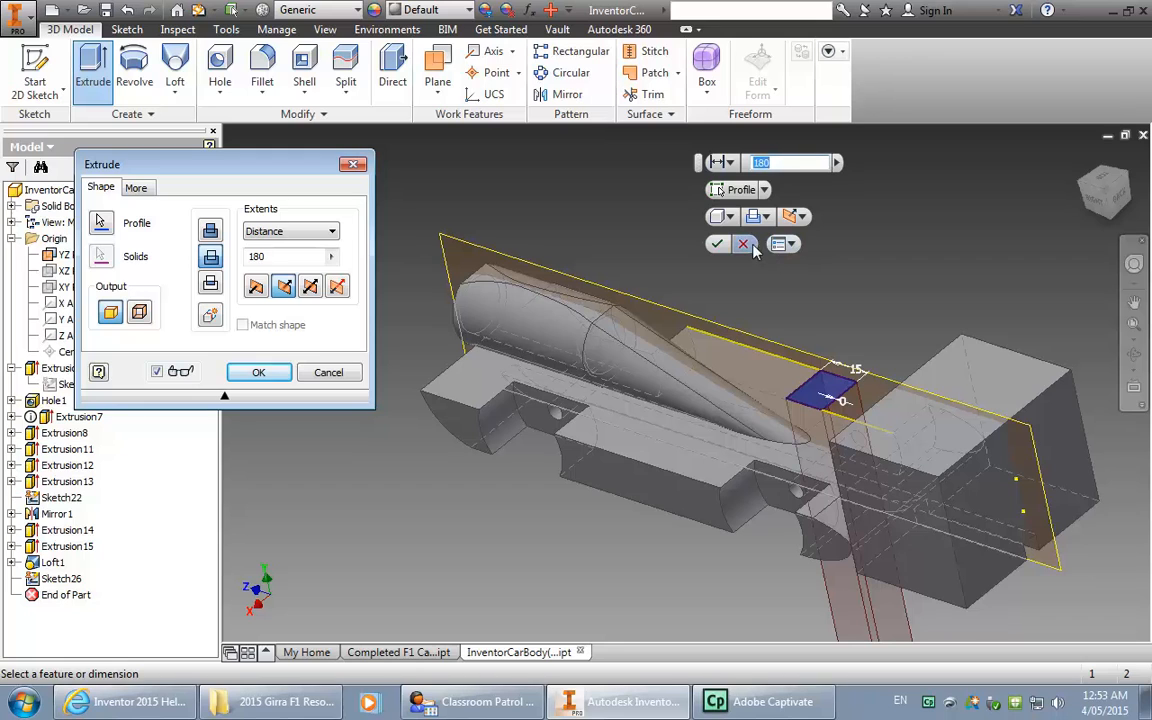
left_click(211, 258)
key("Return")
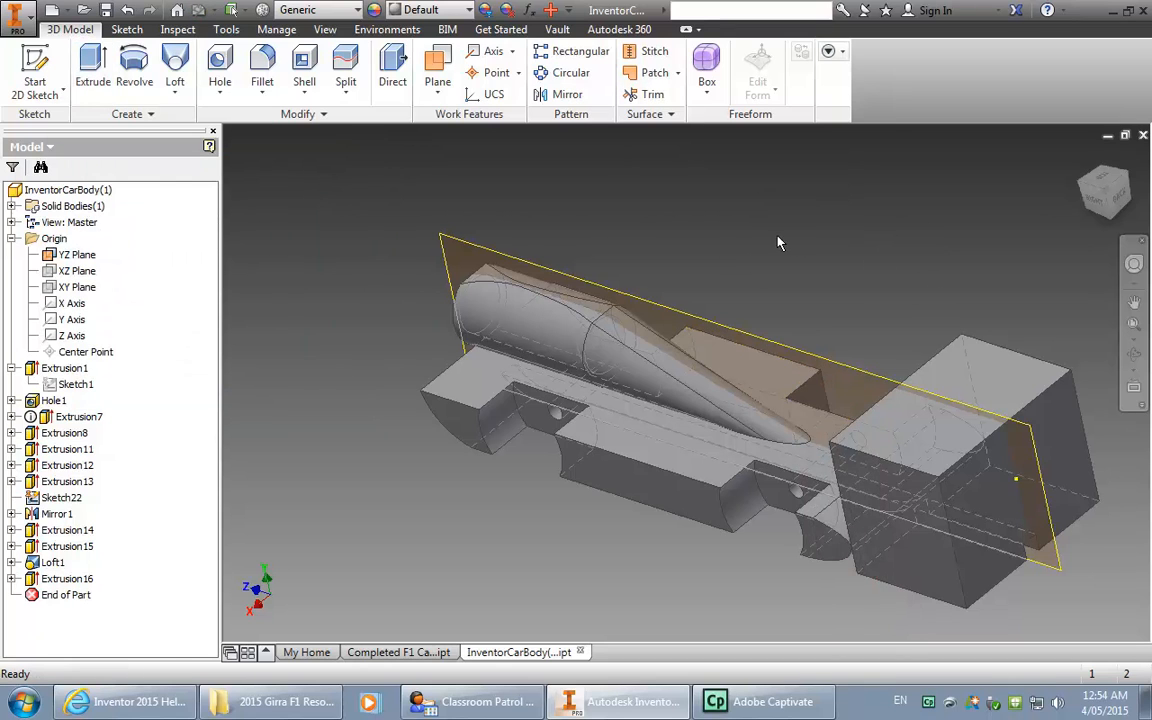
Step: Mirror the 15 mm side pod cut (Extrusion16) across the YZ plane onto the opposite side pod
left_click(1134, 355)
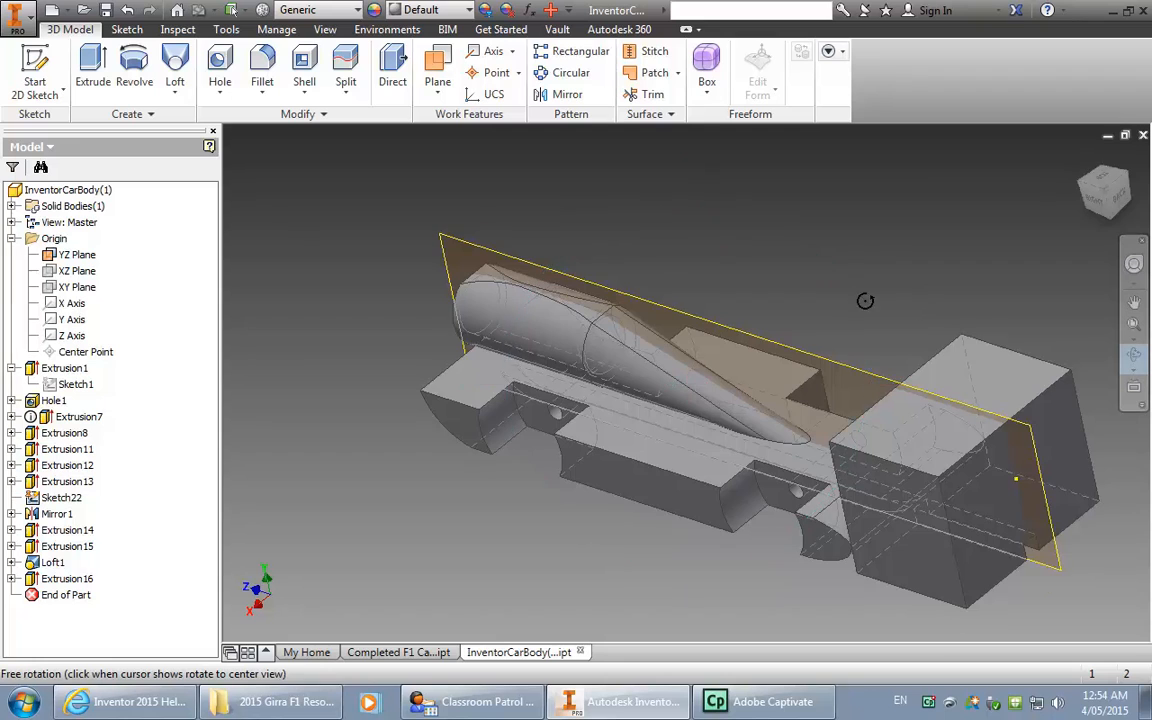
left_click_drag(865, 301, 926, 266)
left_click_drag(753, 278, 770, 422)
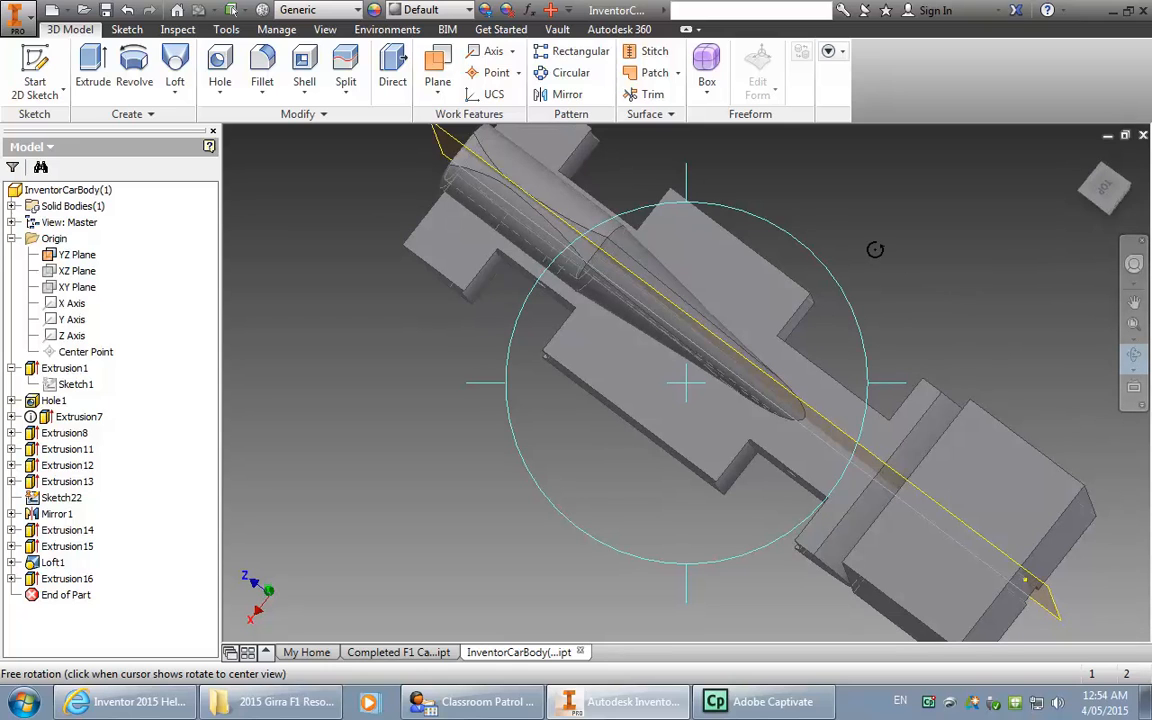
key("Escape")
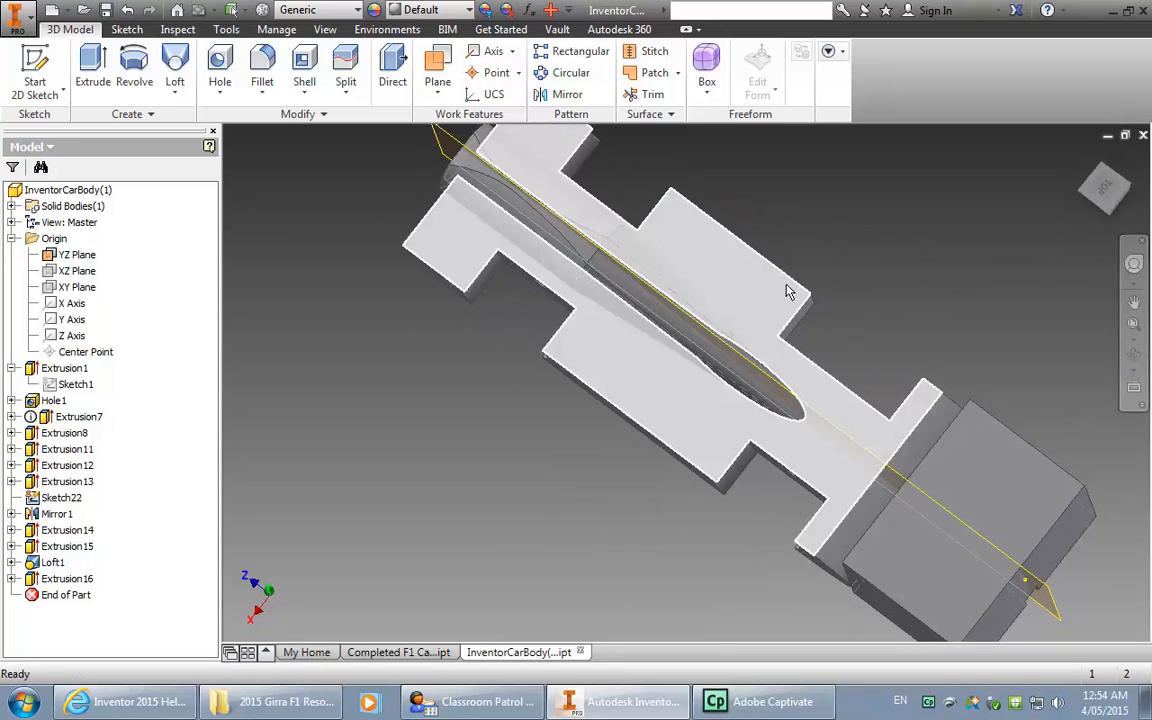
left_click(570, 96)
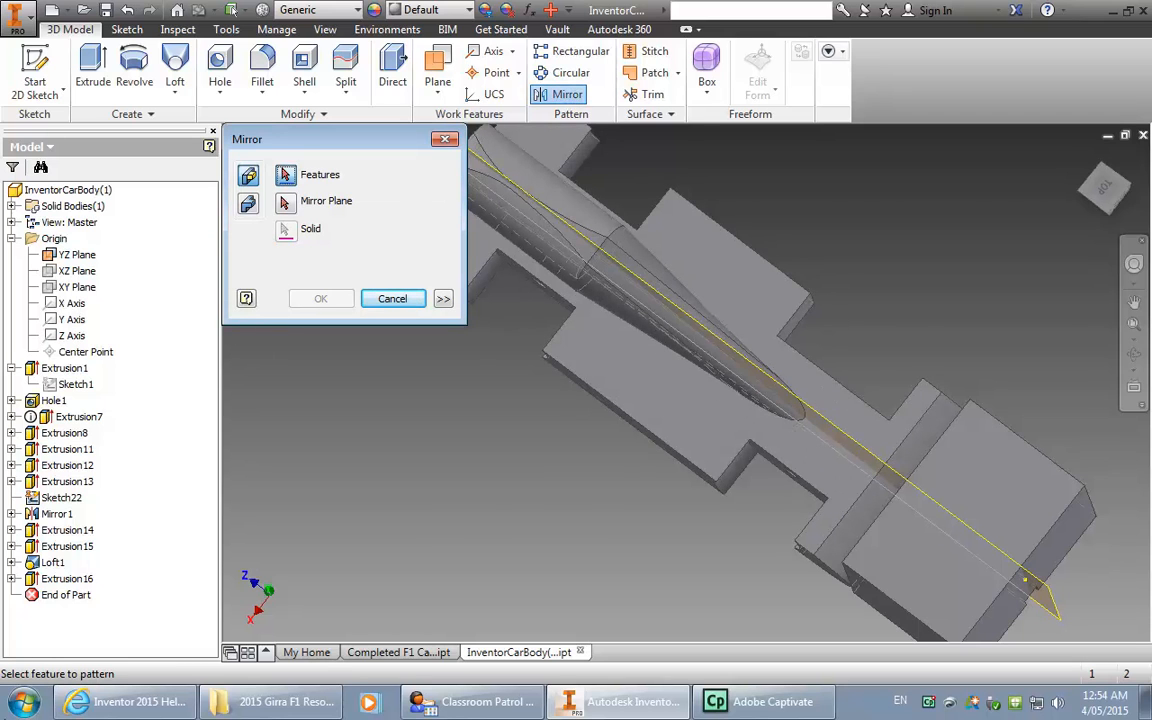
left_click(63, 582)
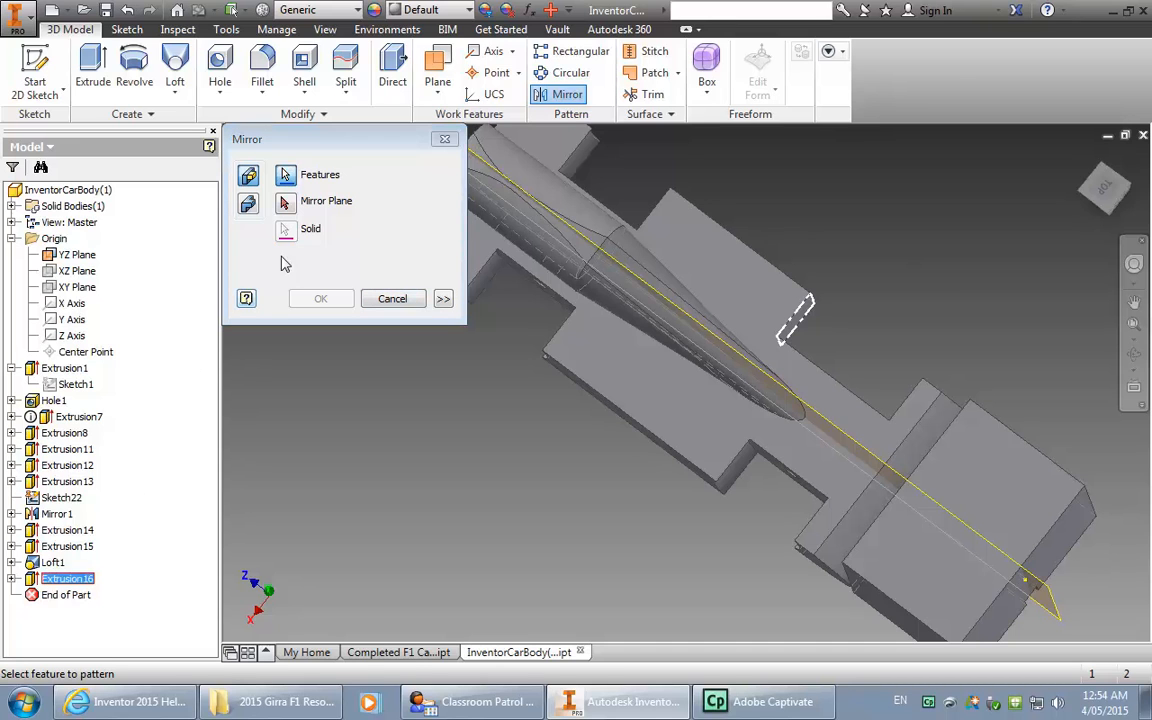
left_click(1060, 620)
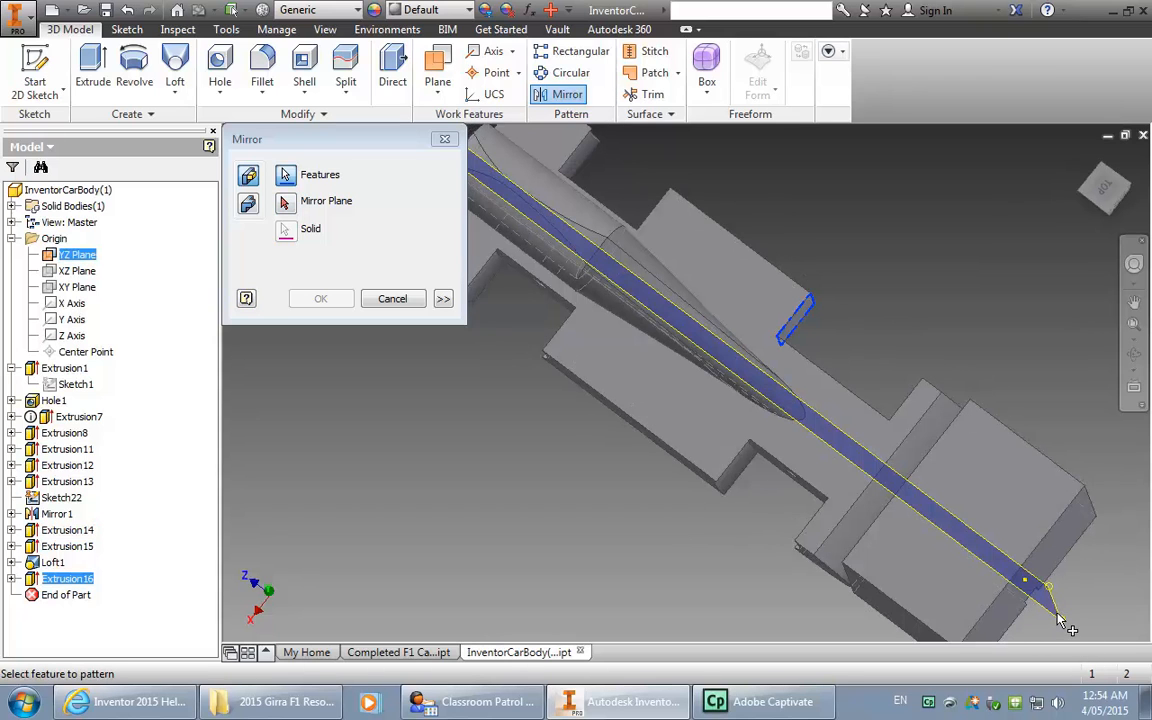
left_click(286, 203)
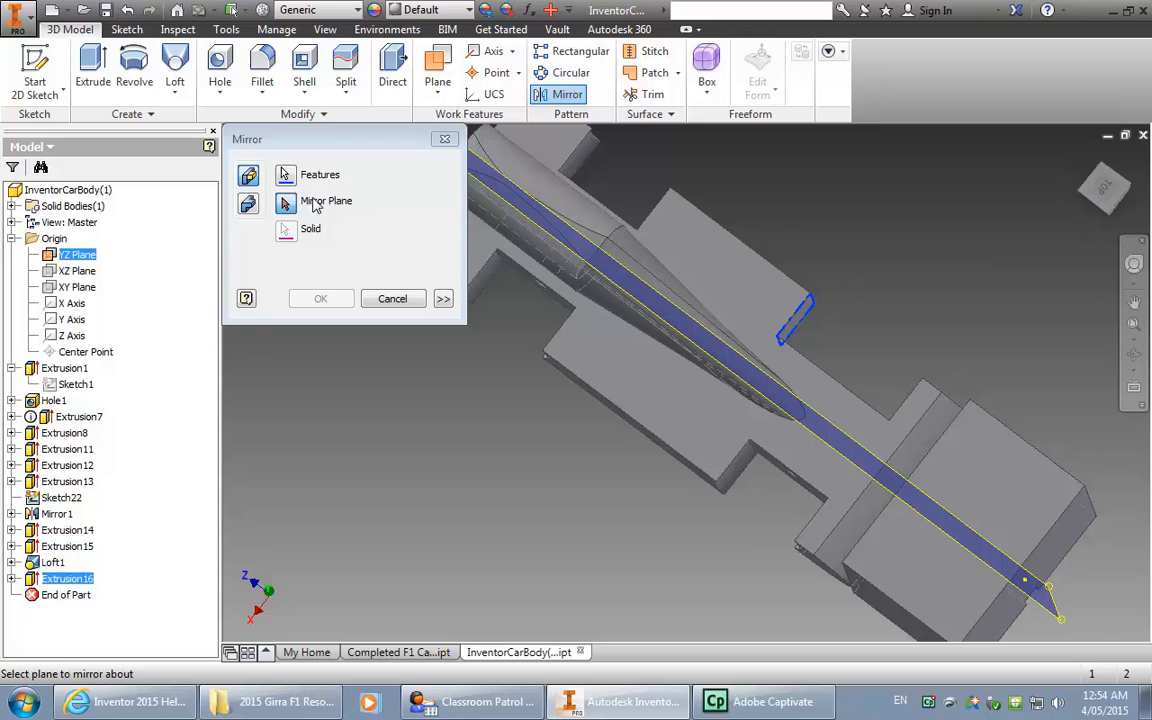
left_click(287, 176)
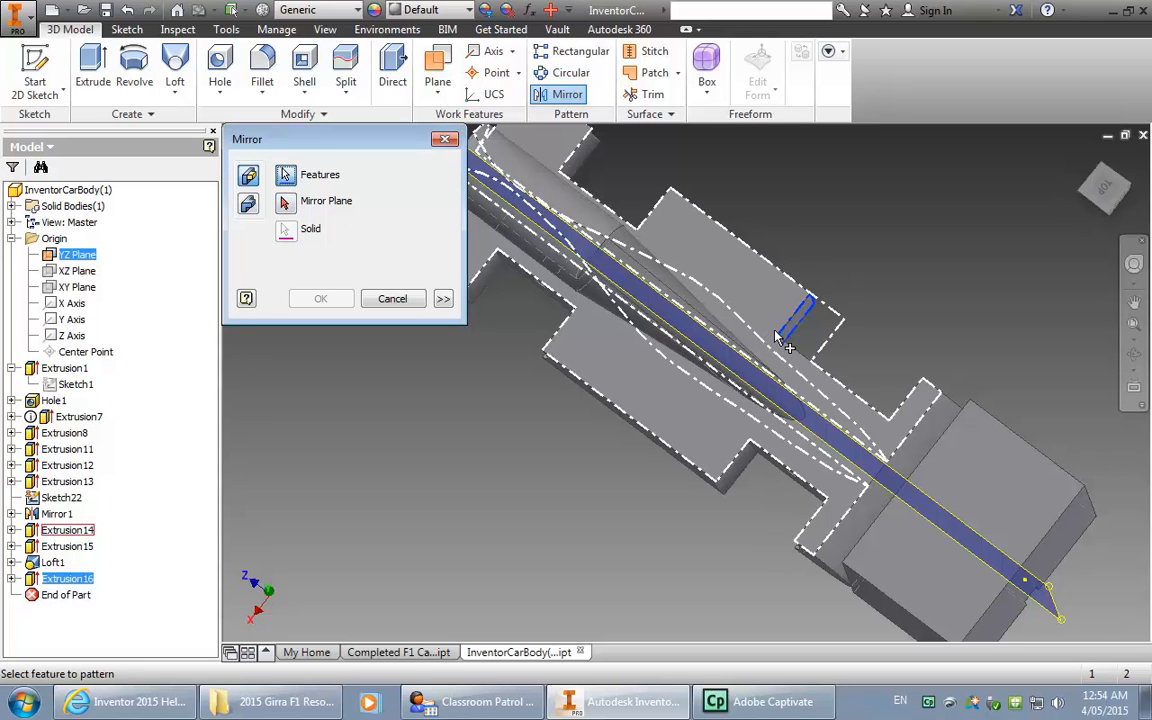
left_click(66, 581)
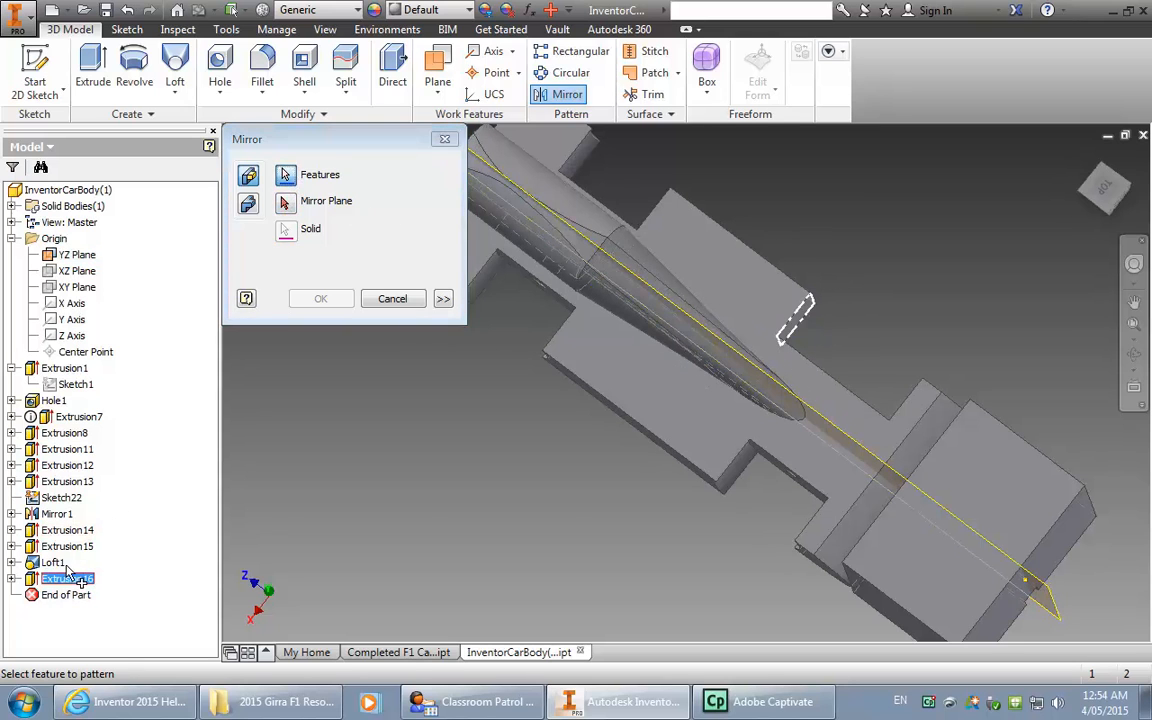
left_click(285, 202)
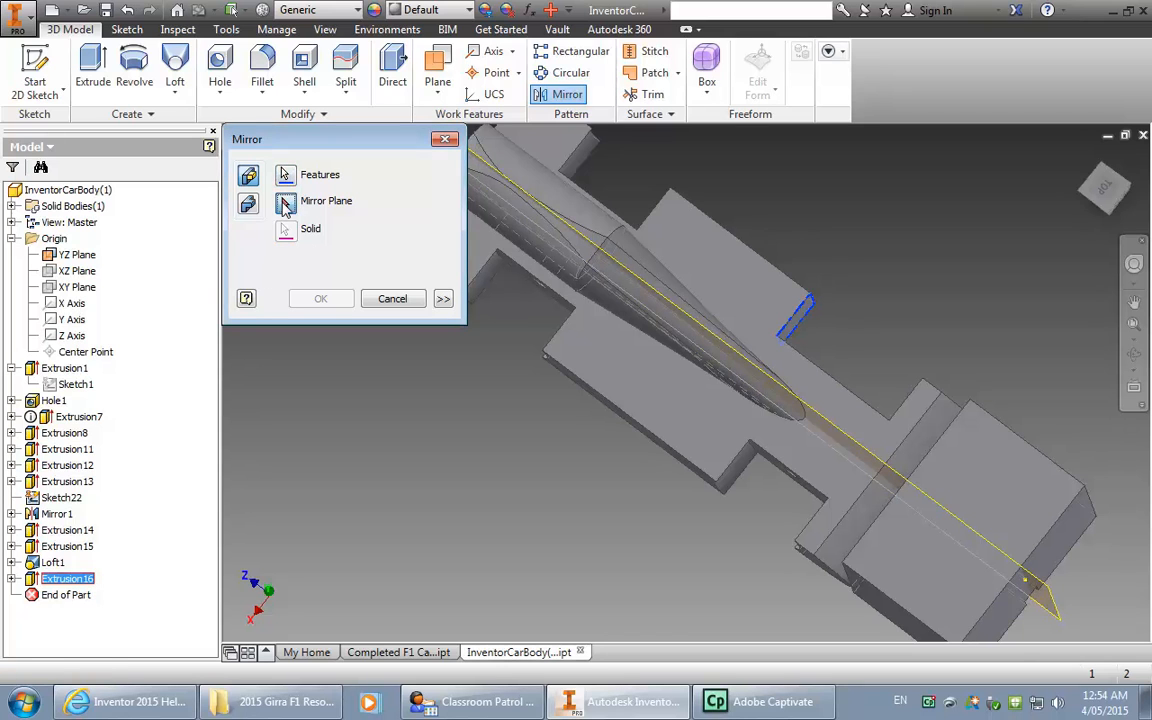
left_click(820, 425)
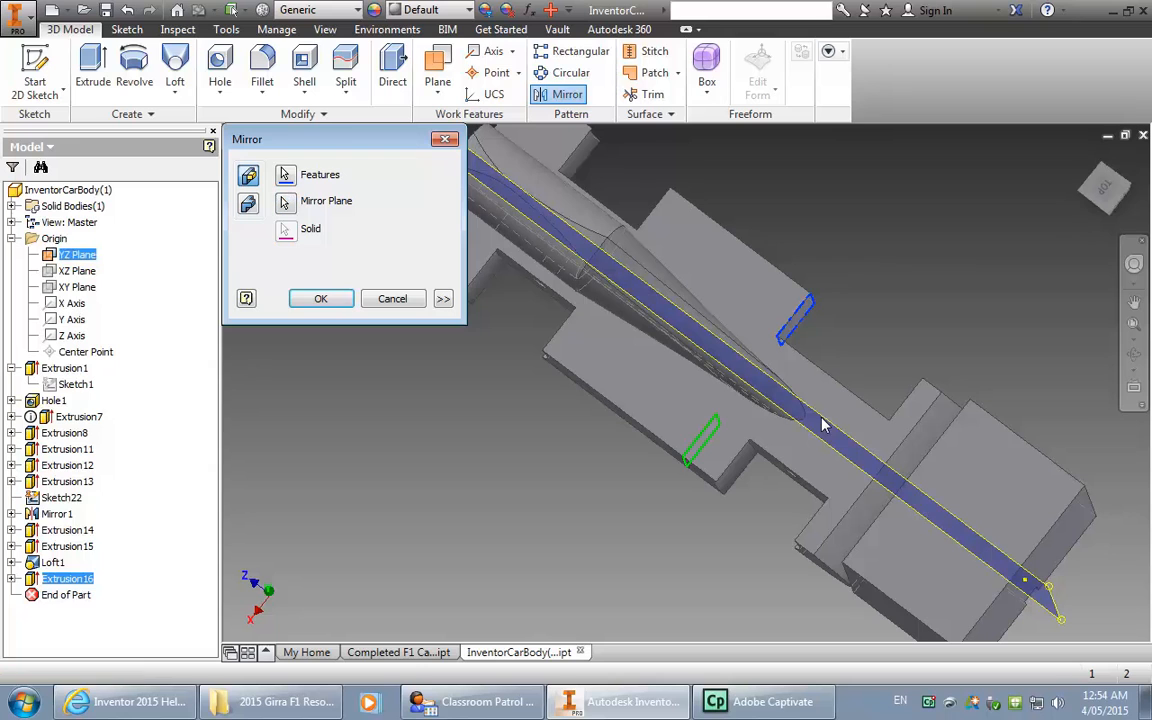
left_click(316, 299)
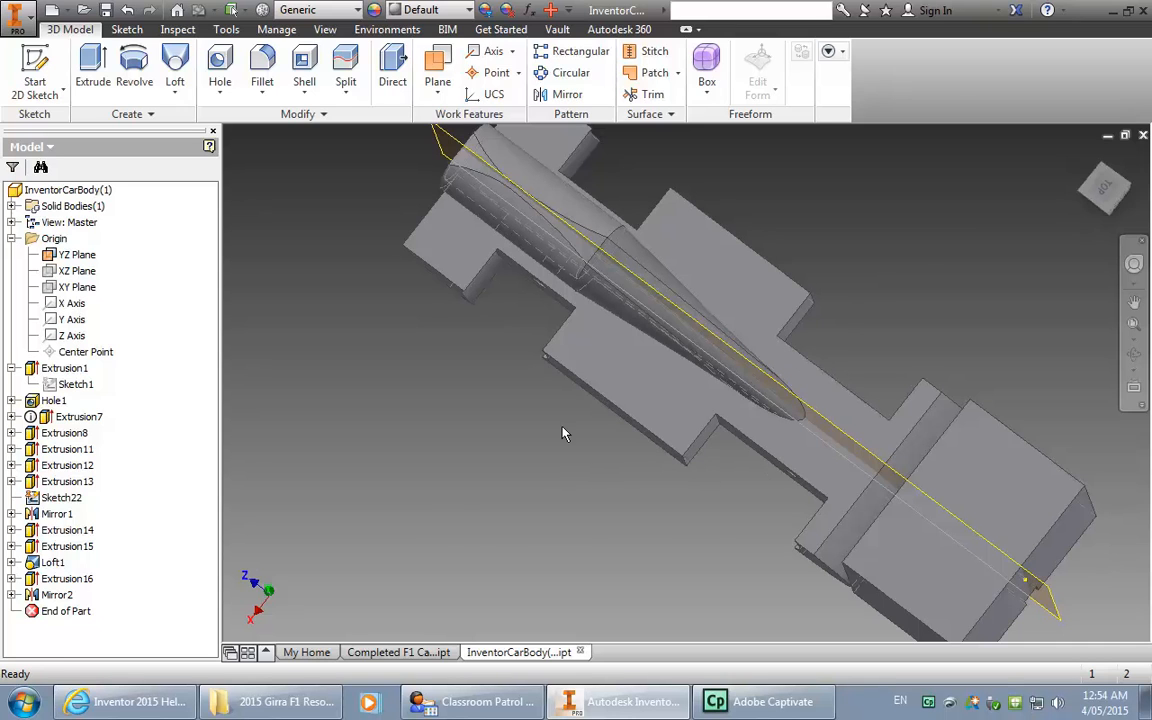
left_click(448, 142)
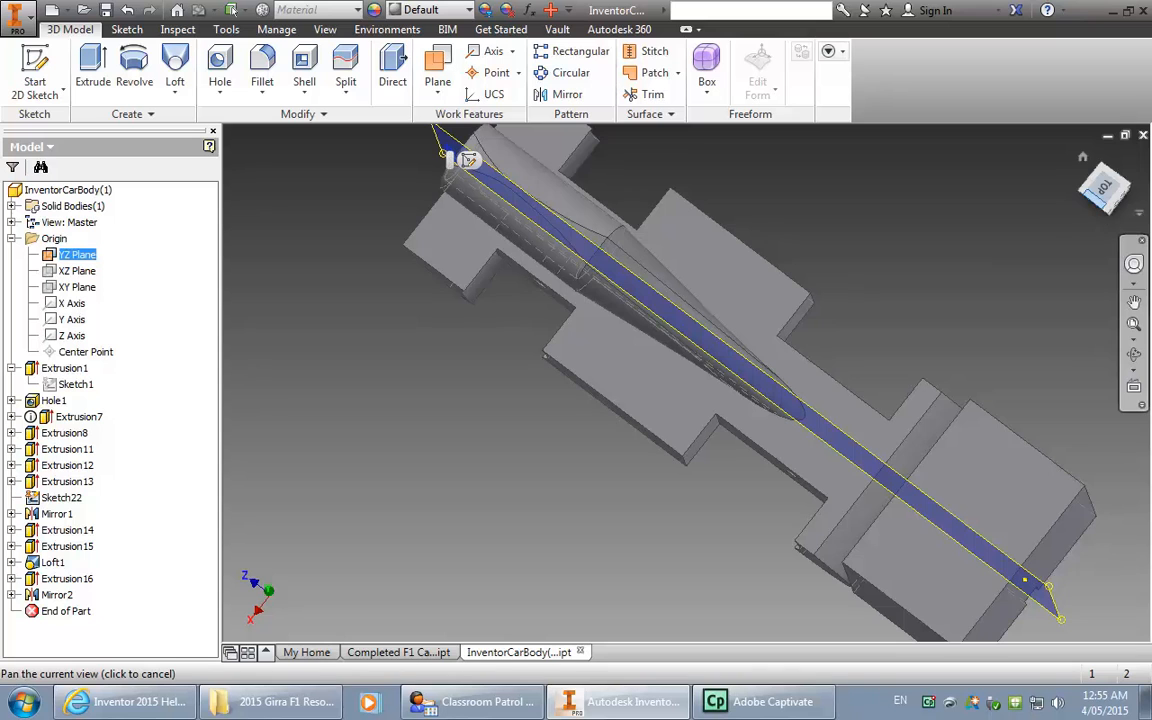
left_click_drag(1107, 198, 1112, 150)
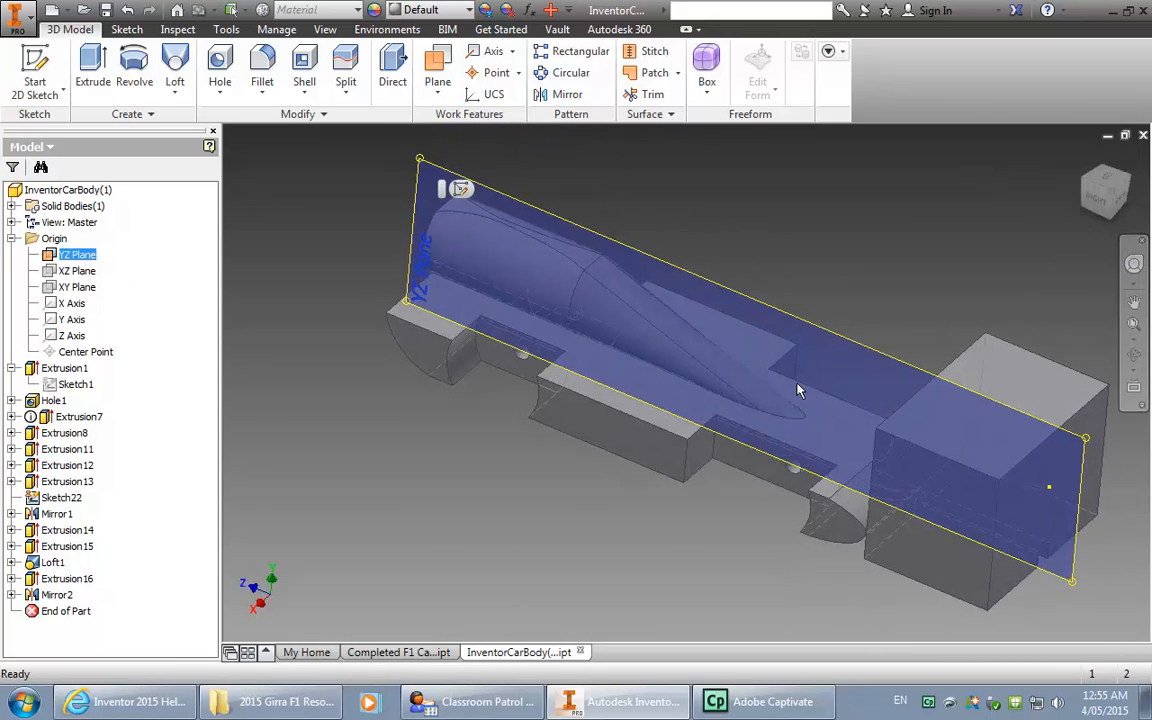
Step: Get to the desktop and open the competition rules PDF, 2014-F1inS-Rules-Final-Web-Version-2.0.pdf
left_click(155, 702)
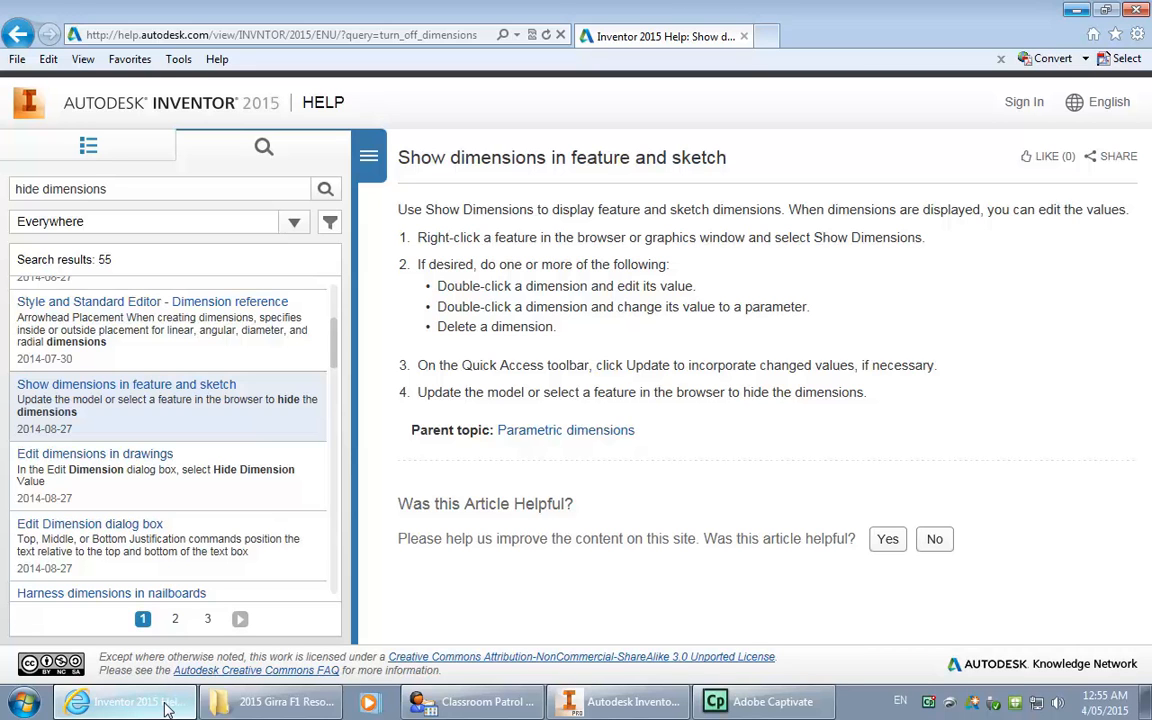
left_click(1076, 10)
left_click(1113, 12)
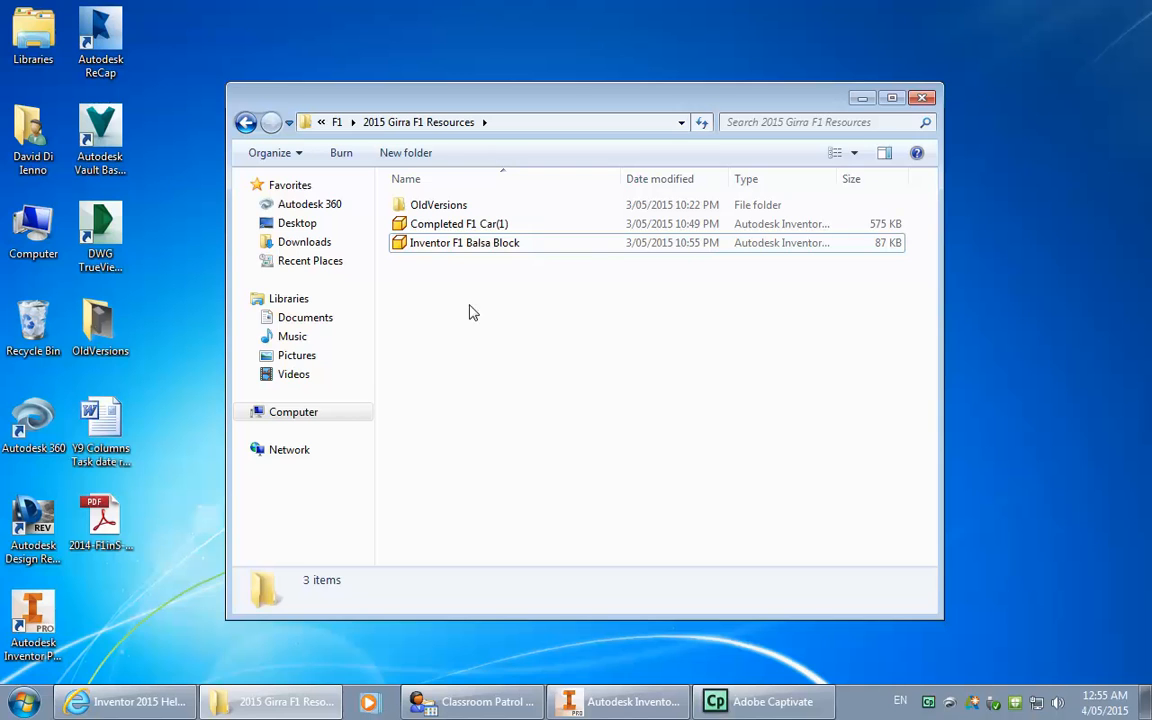
double_click(106, 512)
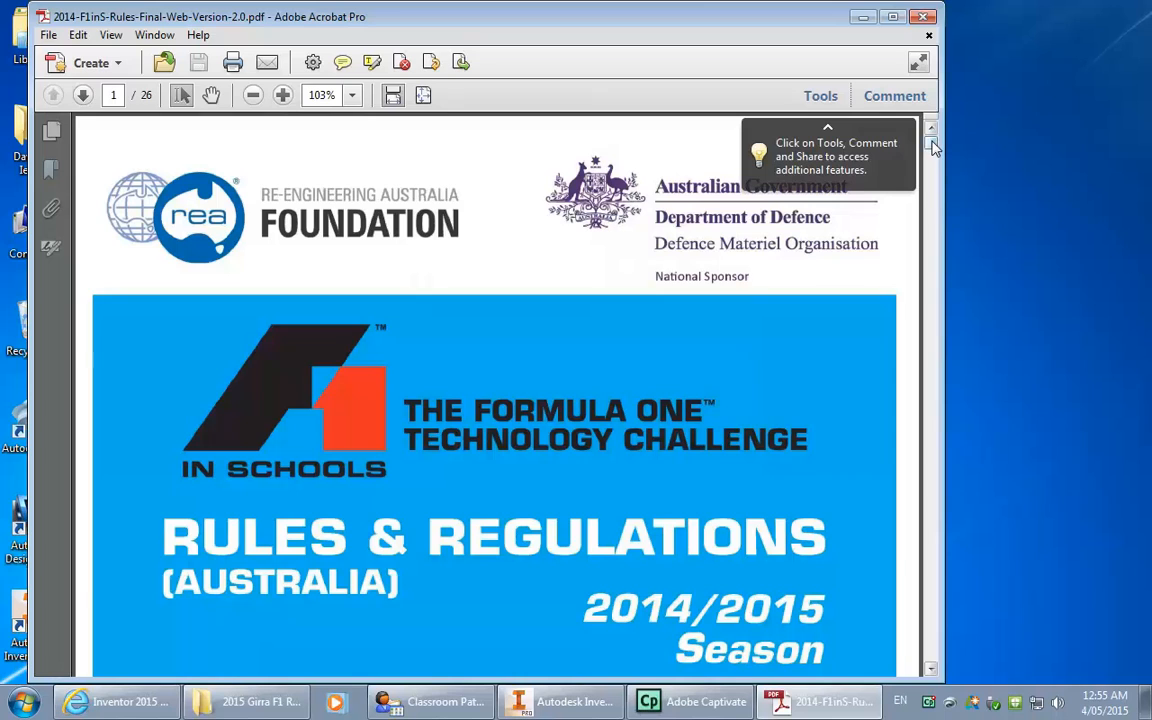
Step: Examine the rules on aerofoils, clear airspace and wing support structures, then the side pod and virtual cargo dimensions on page 10
left_click_drag(932, 148, 867, 388)
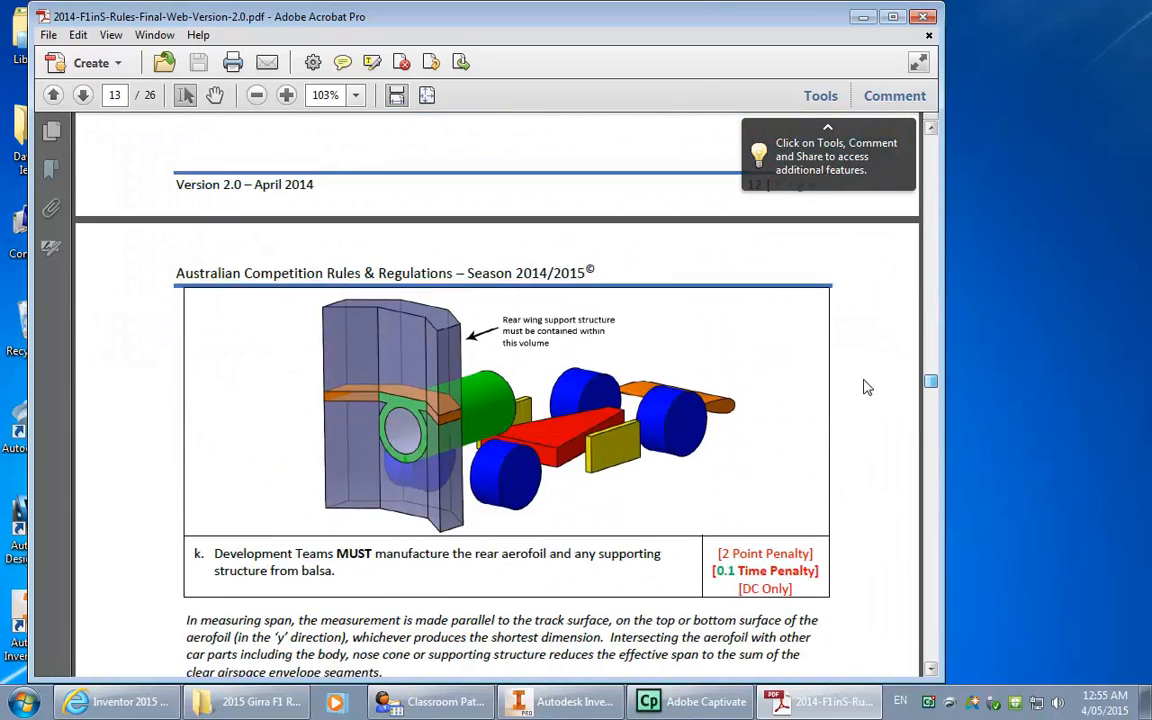
scroll(867, 388, "down", 1)
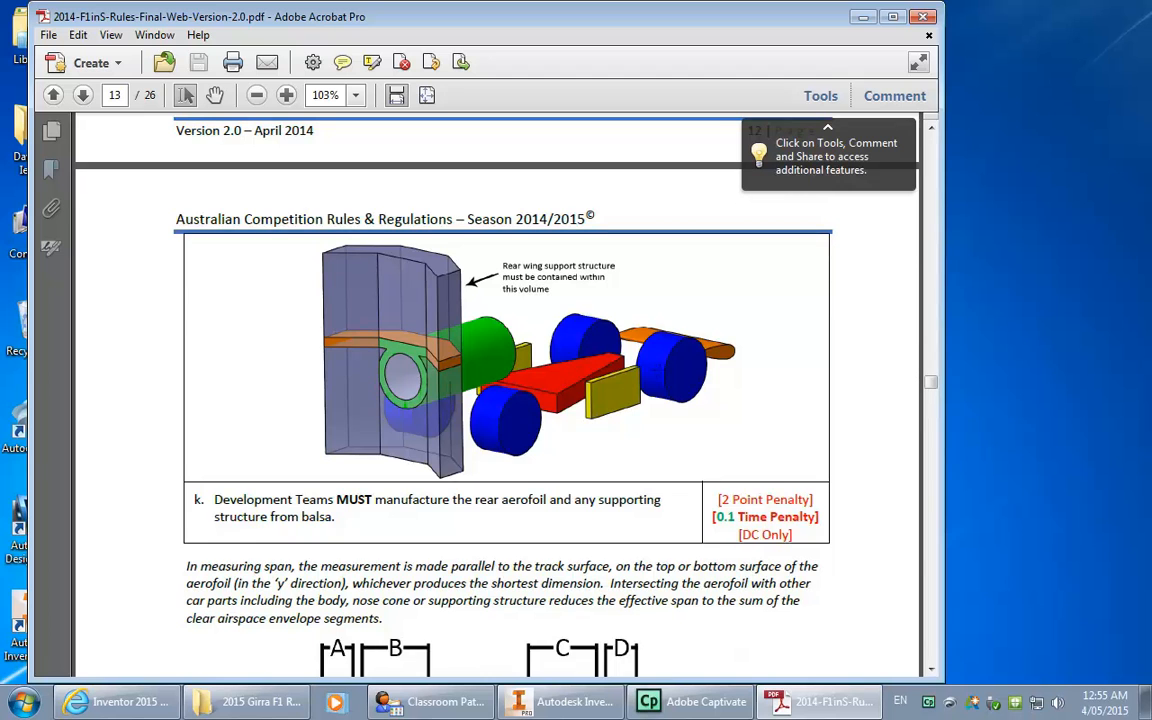
scroll(664, 368, "up", 8)
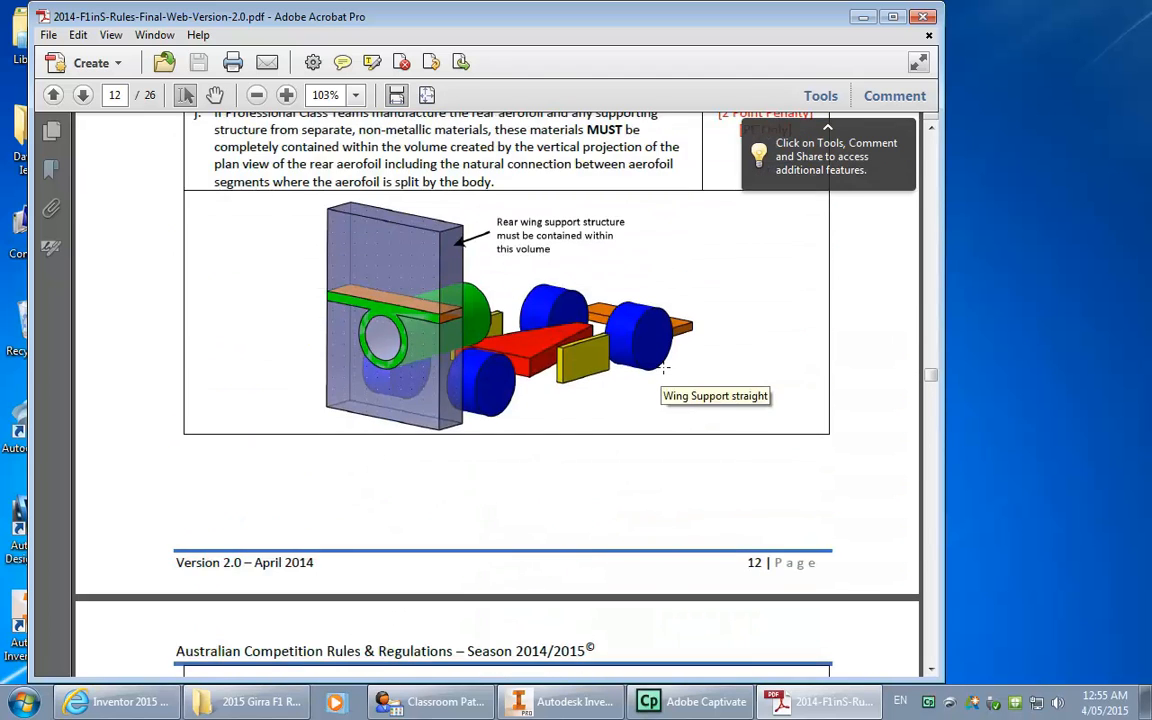
scroll(664, 368, "up", 15)
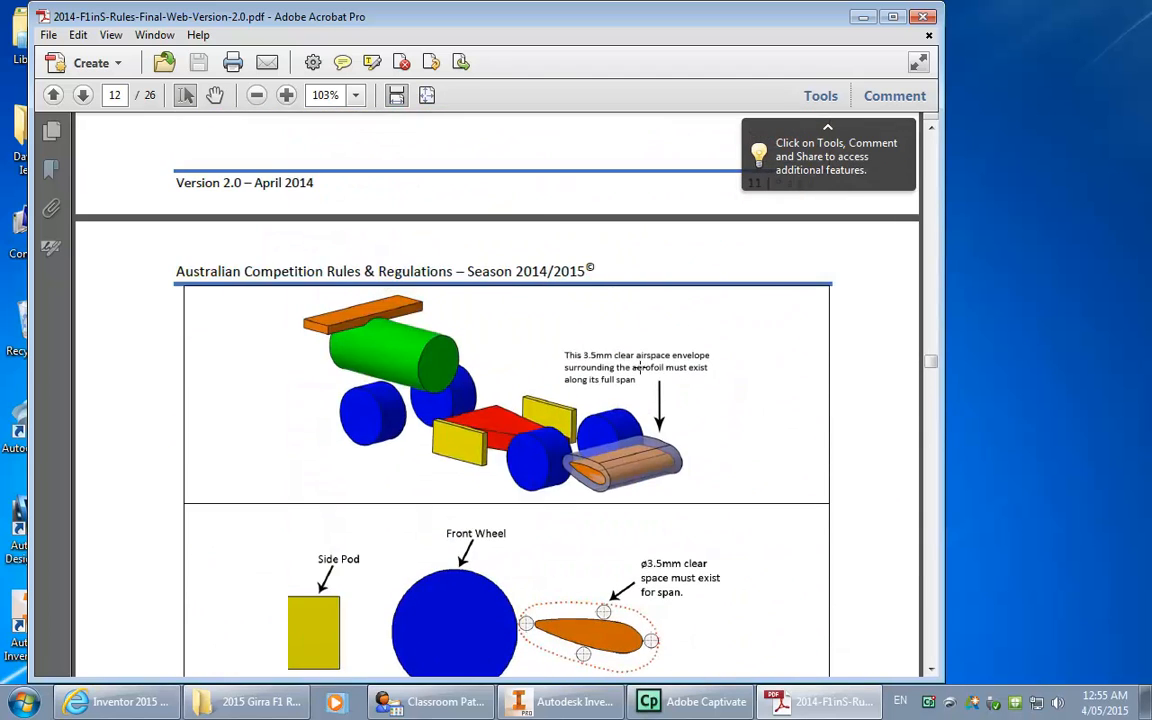
scroll(638, 368, "up", 1)
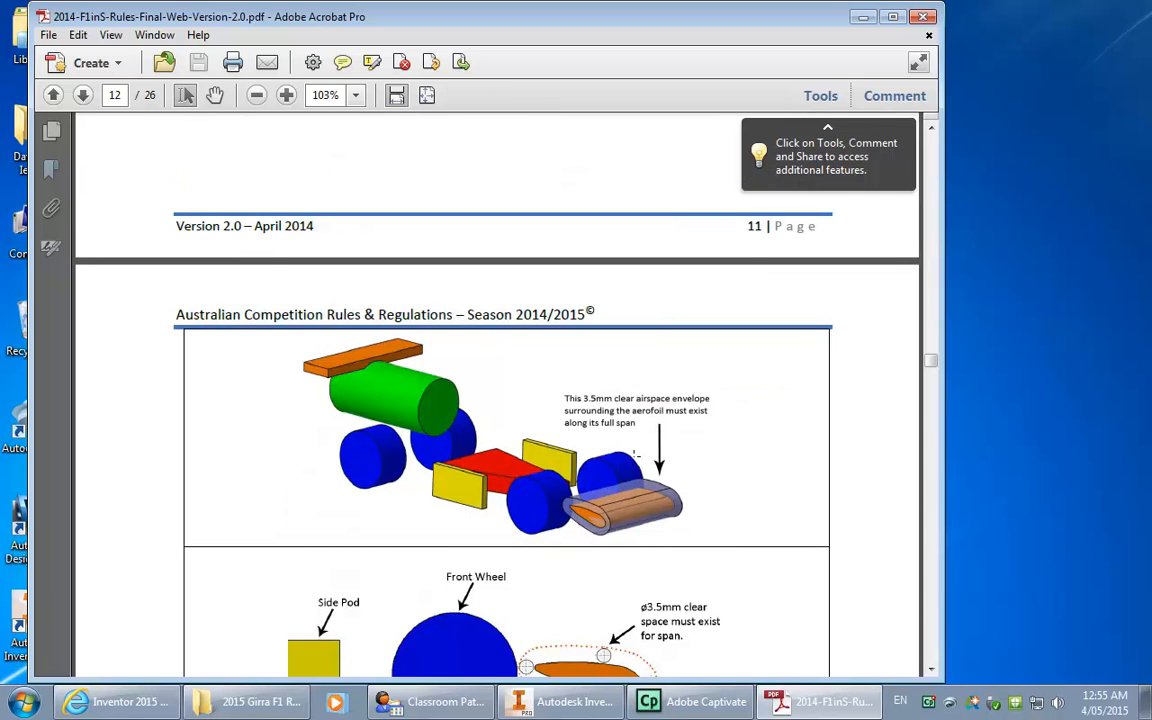
scroll(637, 452, "down", 1)
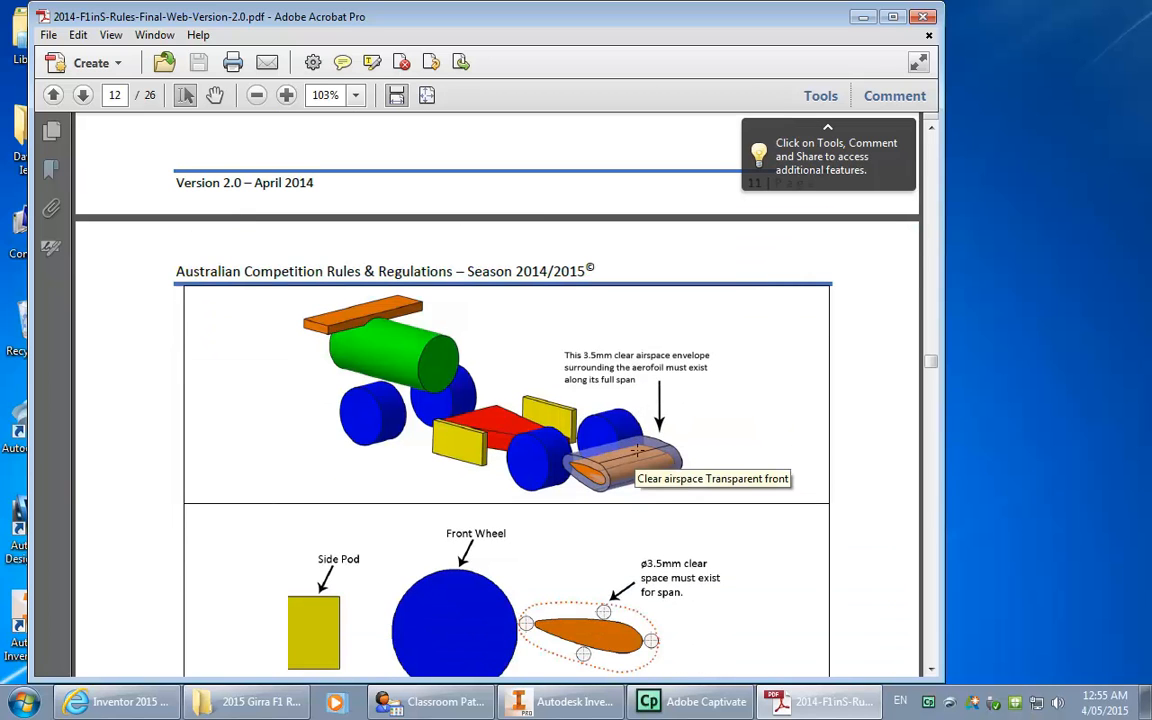
scroll(637, 452, "down", 10)
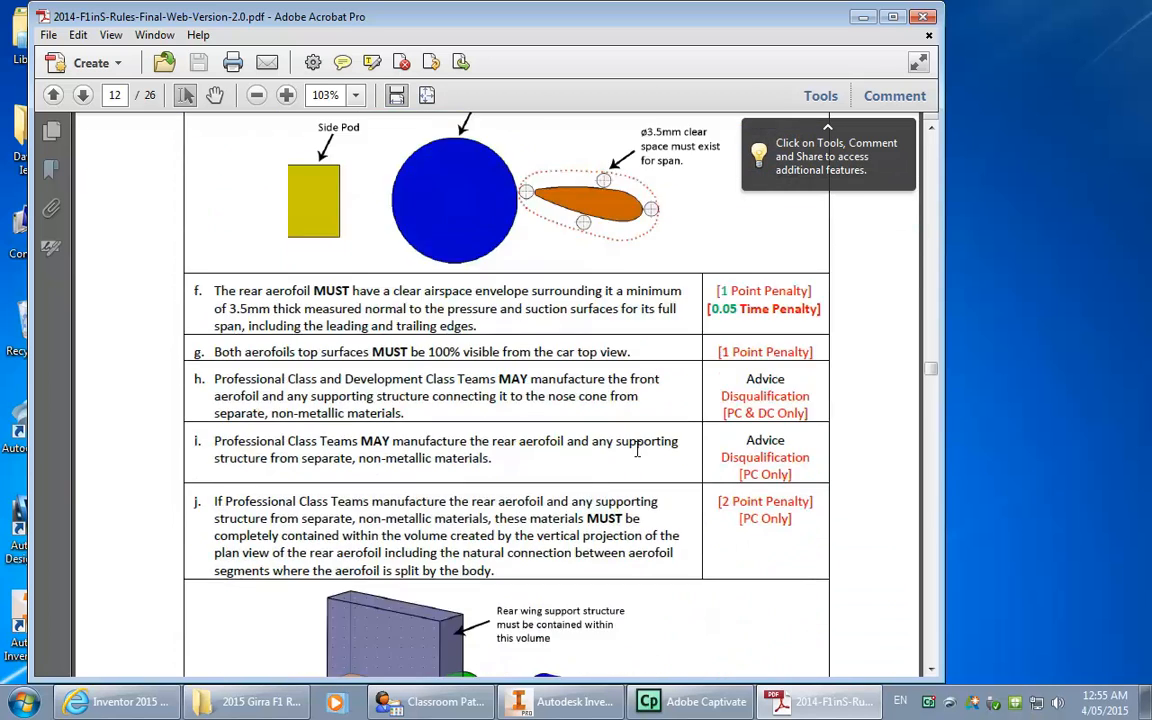
scroll(637, 452, "down", 6)
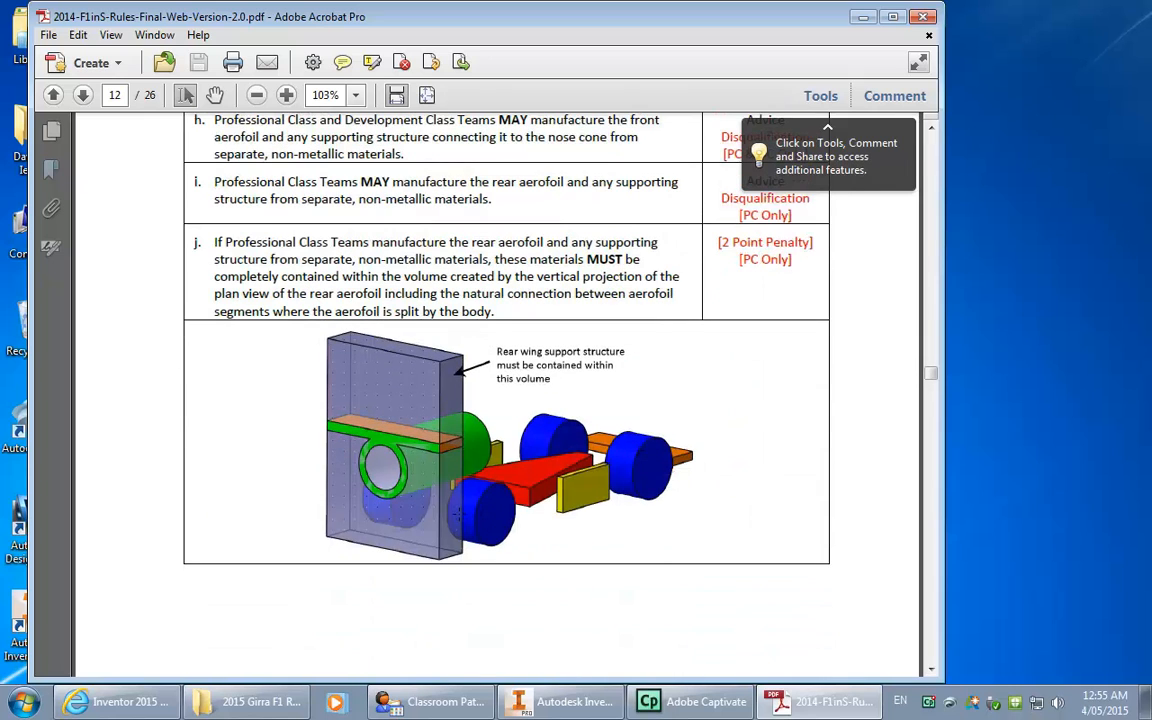
scroll(504, 466, "down", 16)
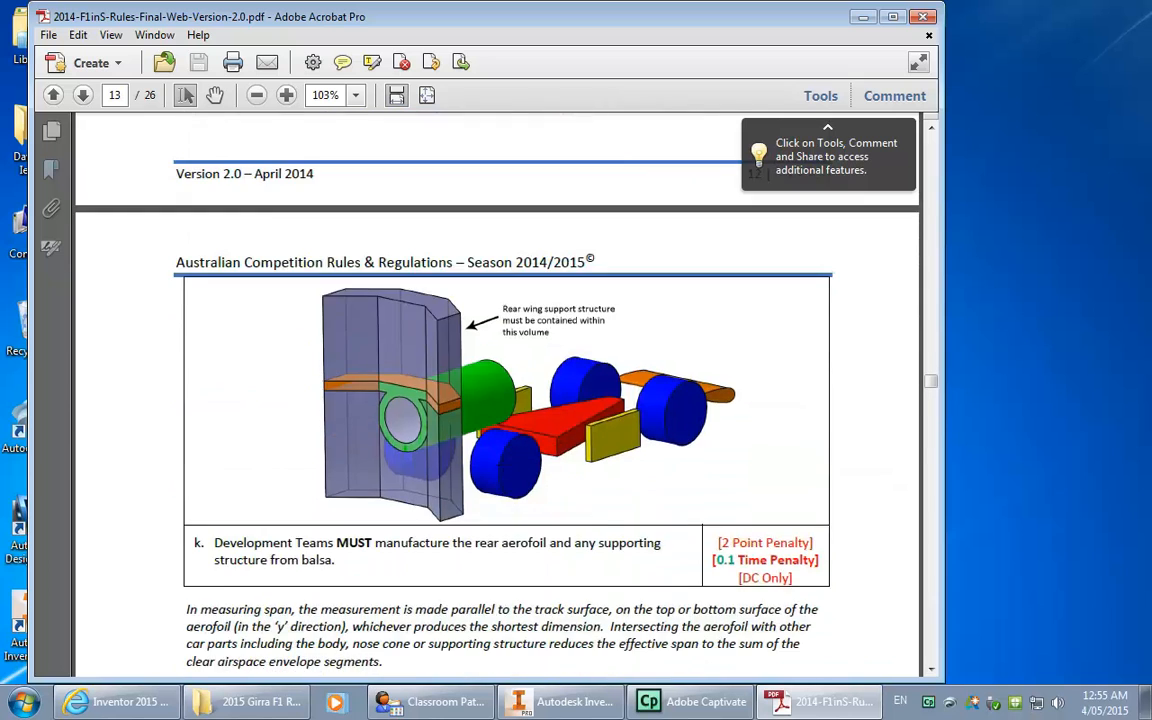
scroll(504, 466, "down", 4)
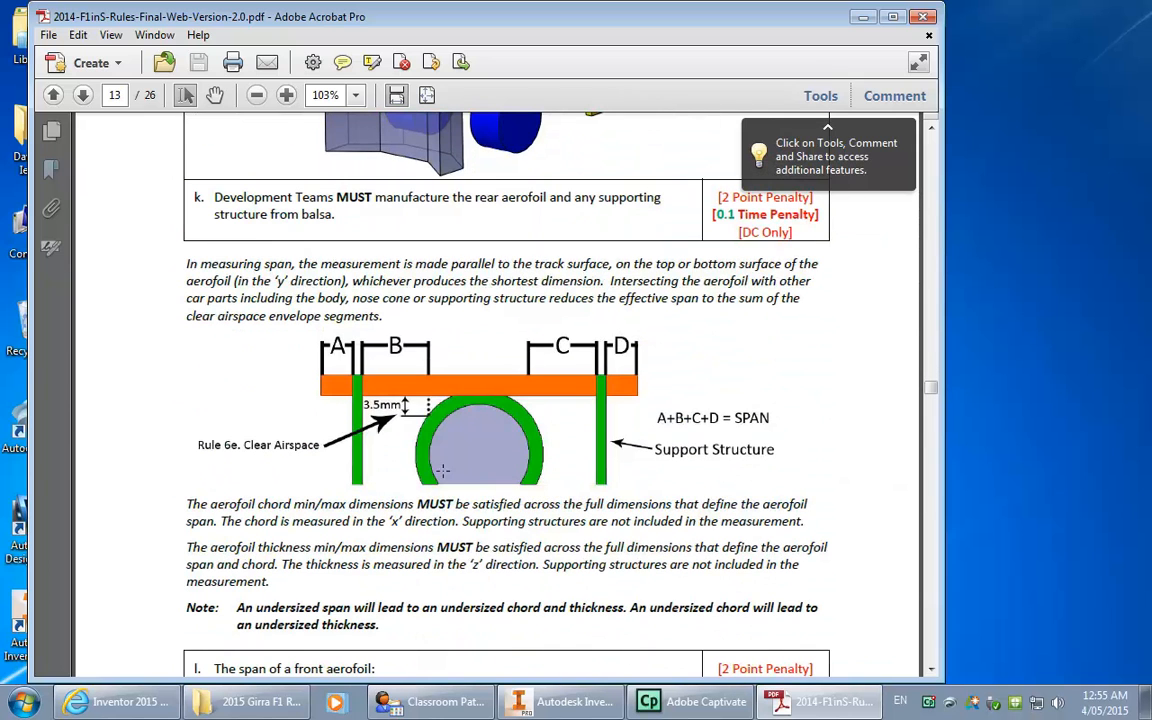
scroll(553, 403, "up", 20)
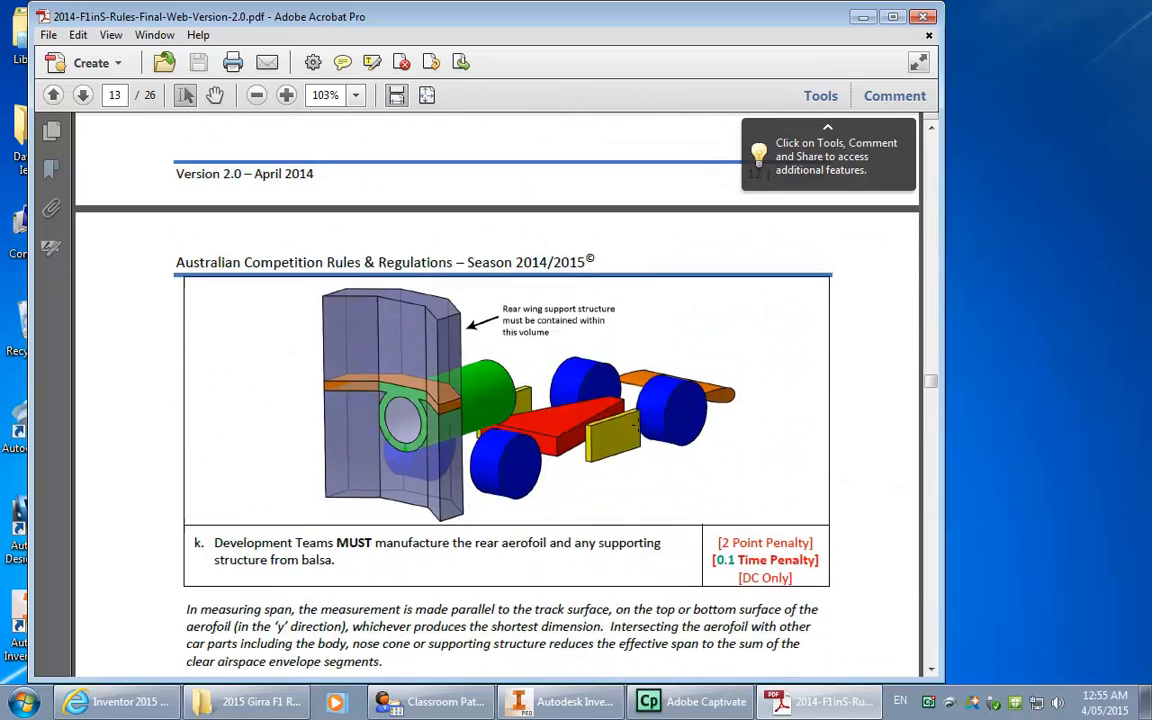
scroll(639, 421, "up", 20)
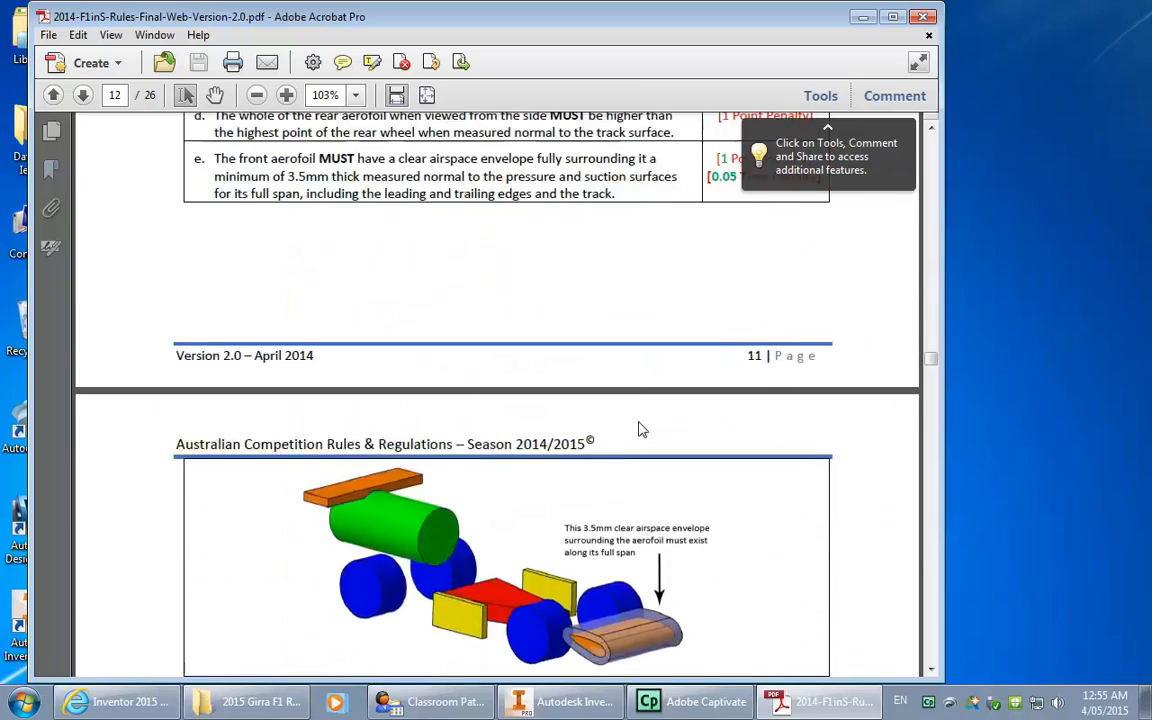
scroll(639, 421, "up", 15)
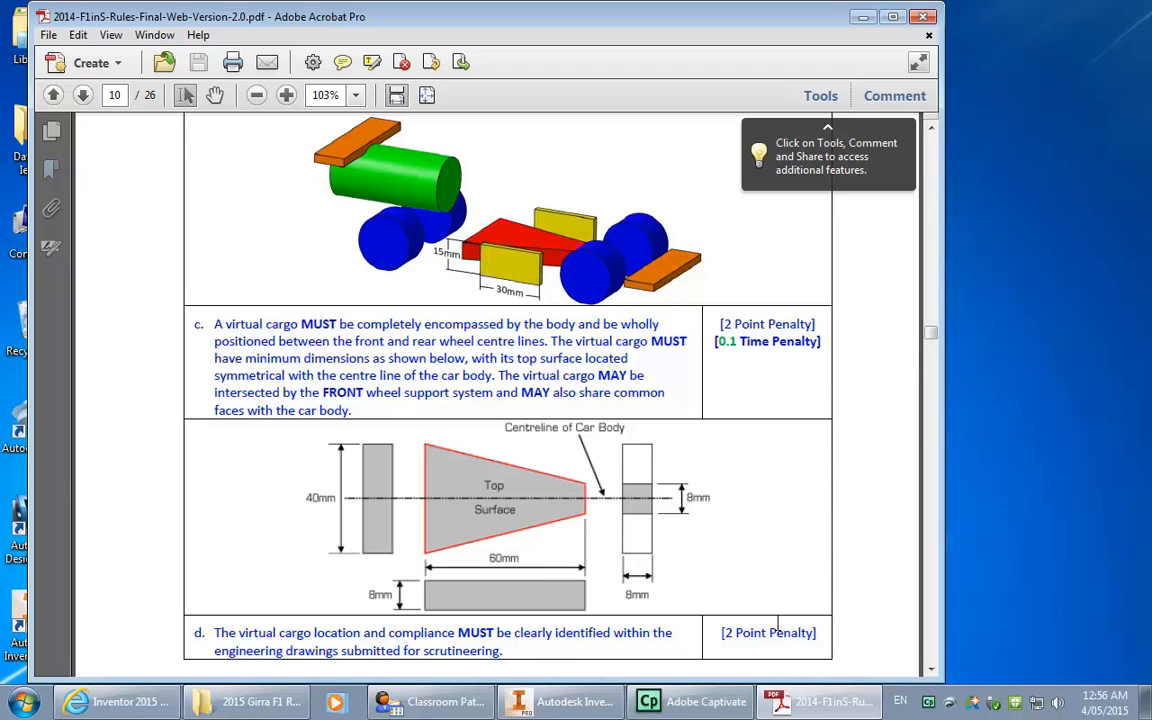
Step: Return to the car body in Inventor and inspect it from the right, bottom and top
left_click(588, 706)
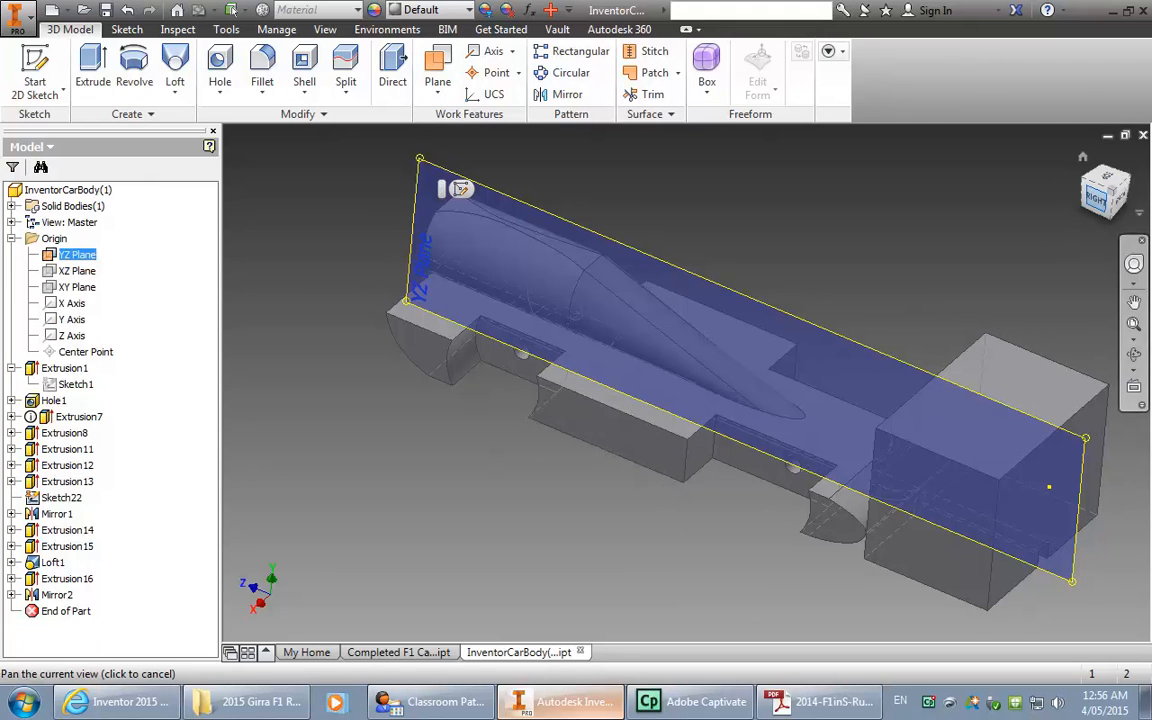
left_click(1097, 197)
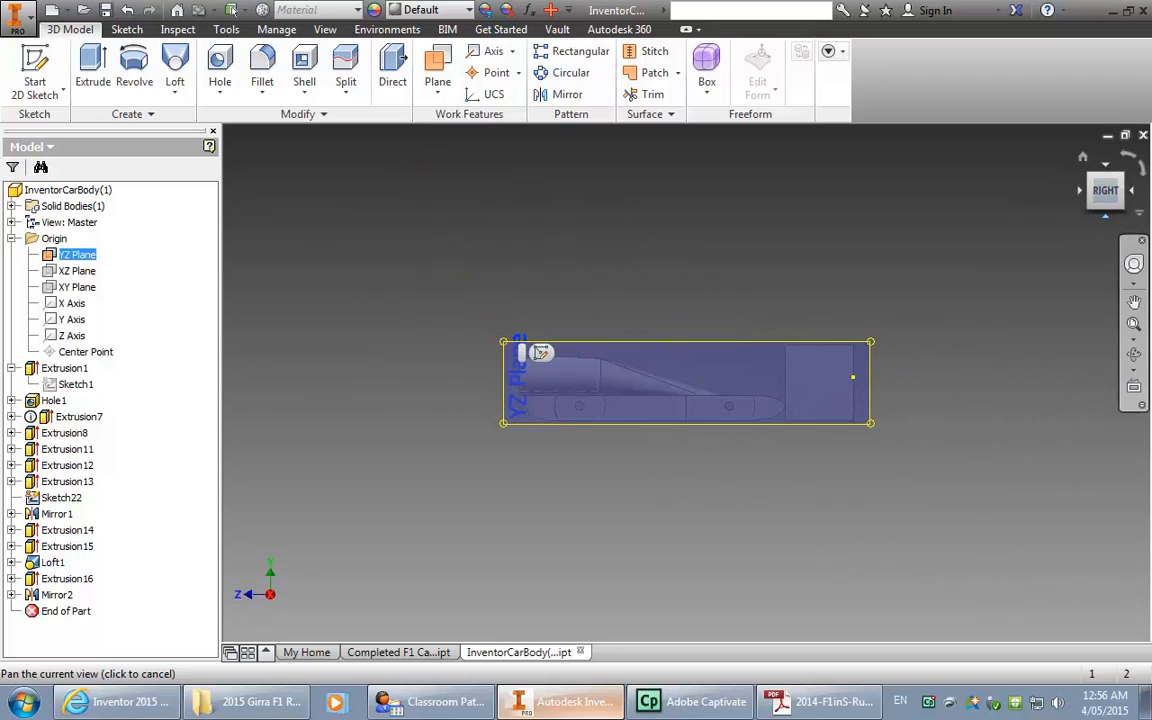
left_click(1105, 215)
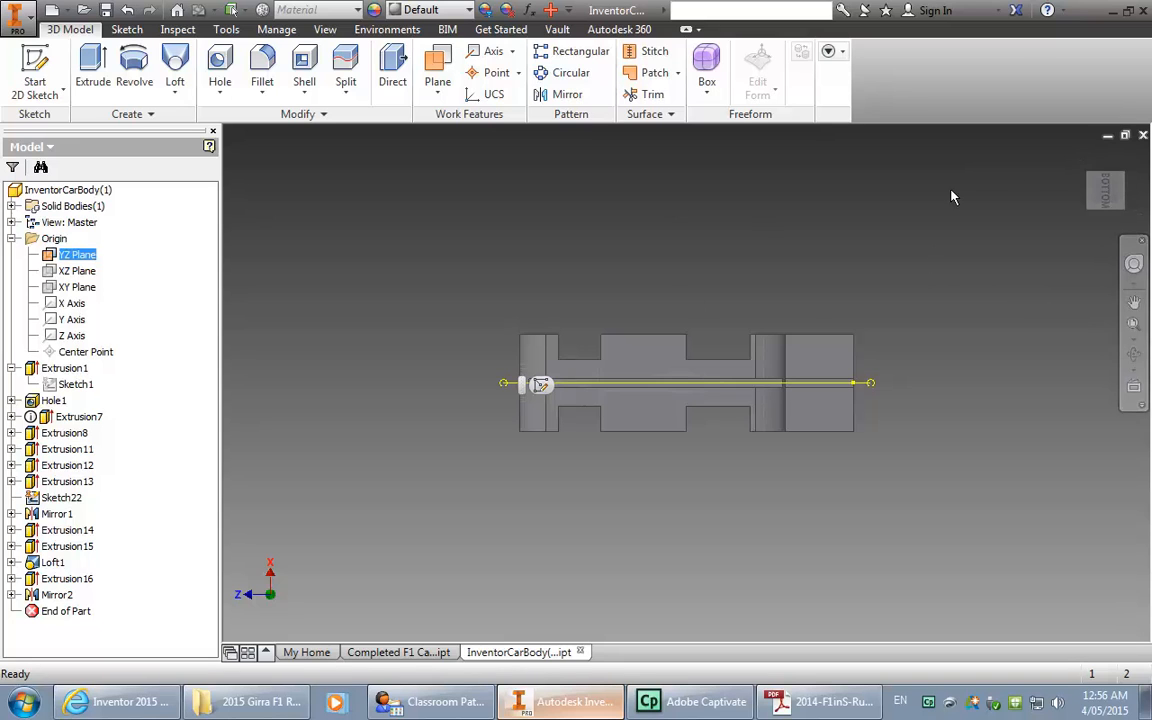
left_click(1134, 301)
left_click(1105, 164)
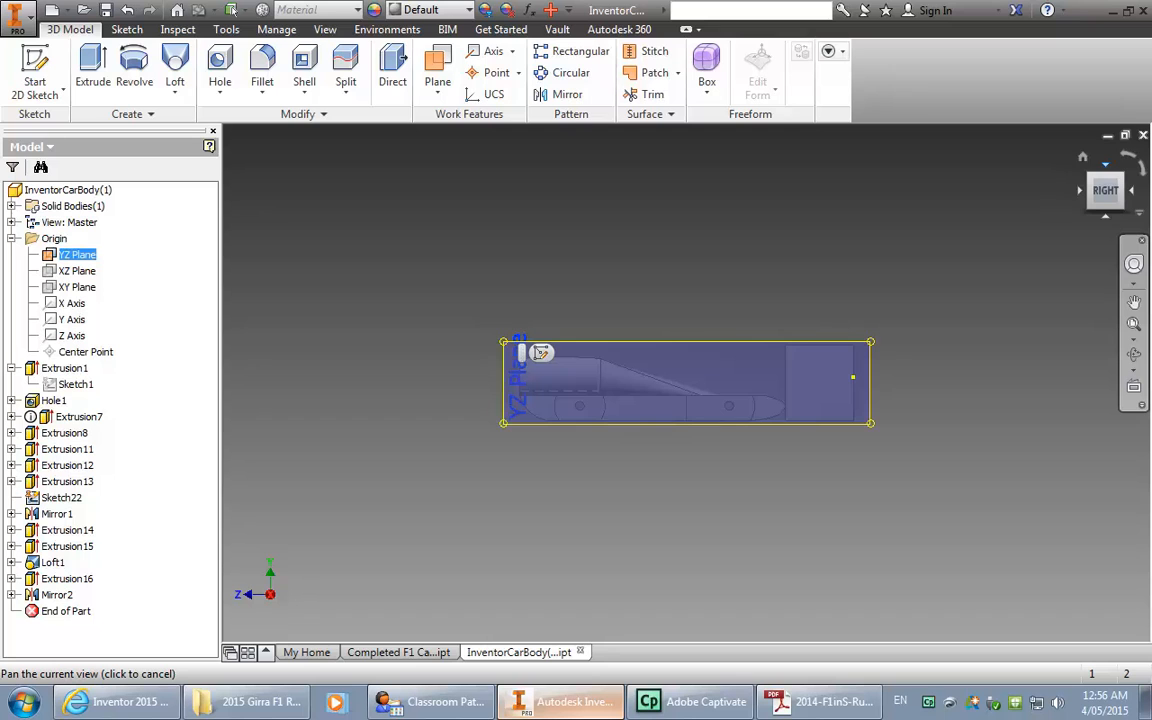
left_click(1106, 165)
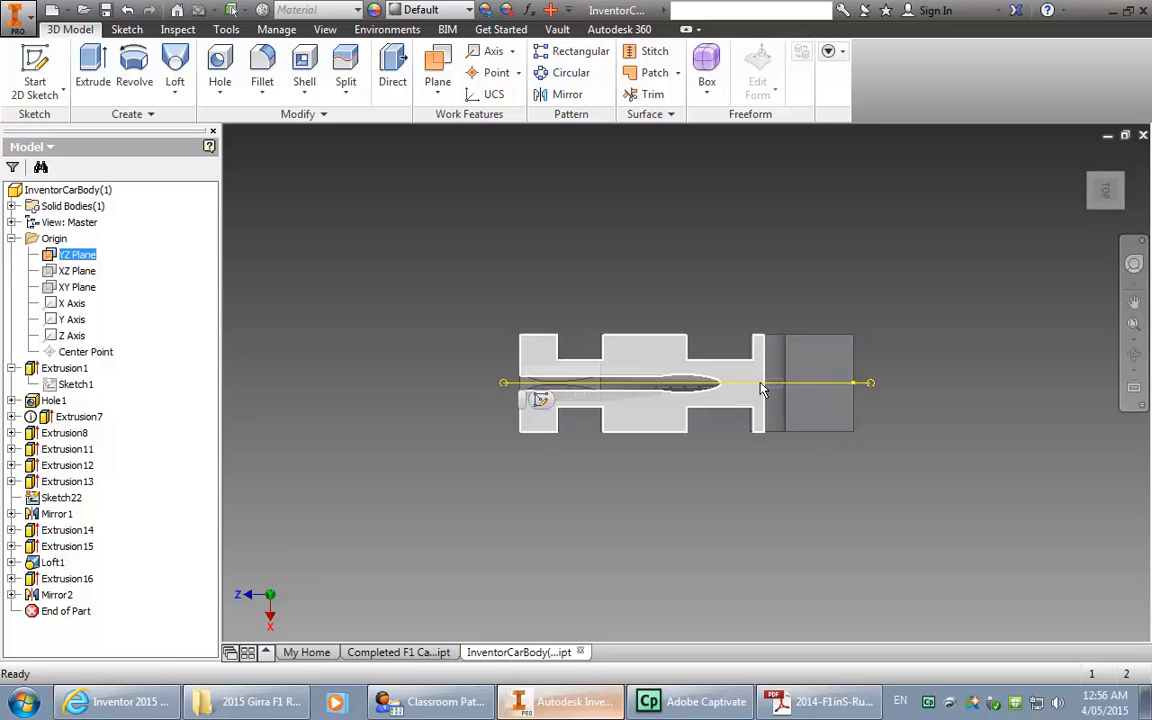
Step: Create a work plane parallel to the side pod's outer face, passing through a corner point of that face
left_click(1134, 354)
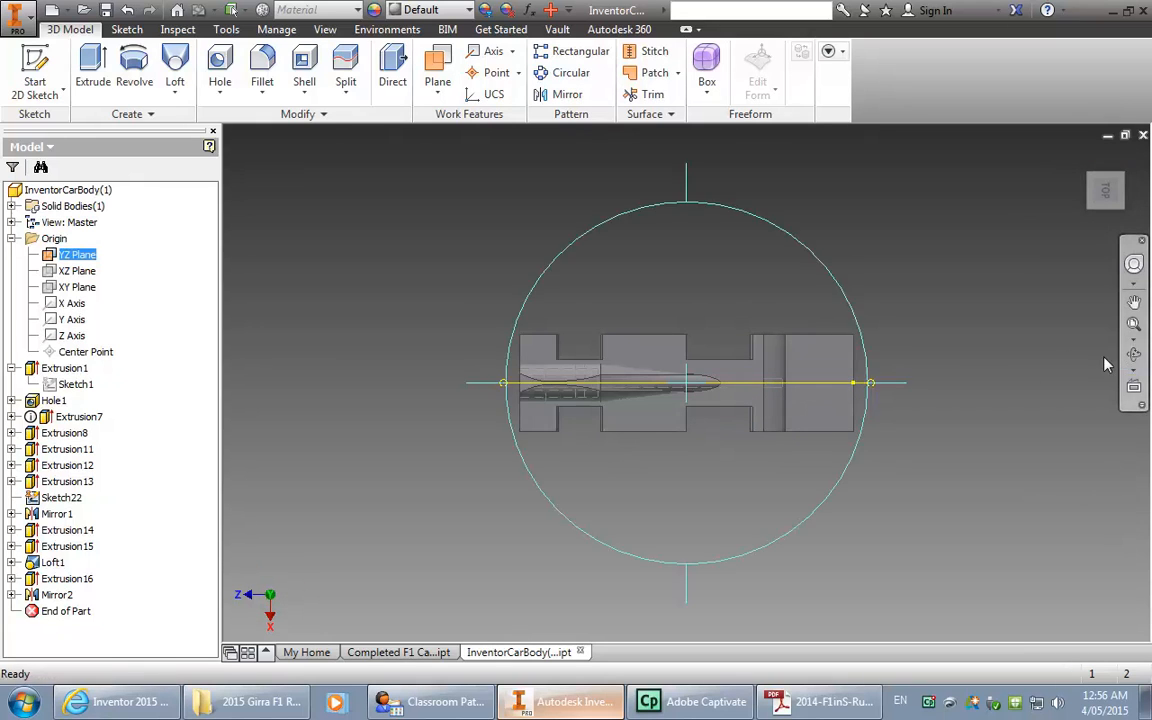
left_click_drag(792, 352, 878, 193)
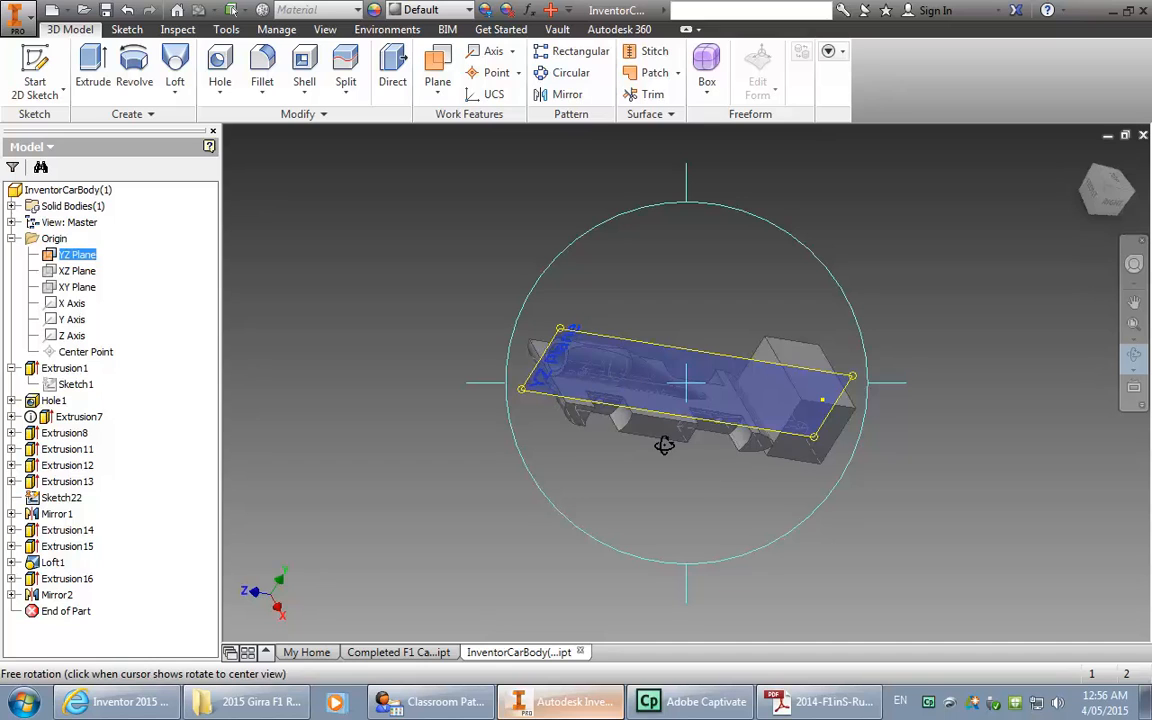
key("Escape")
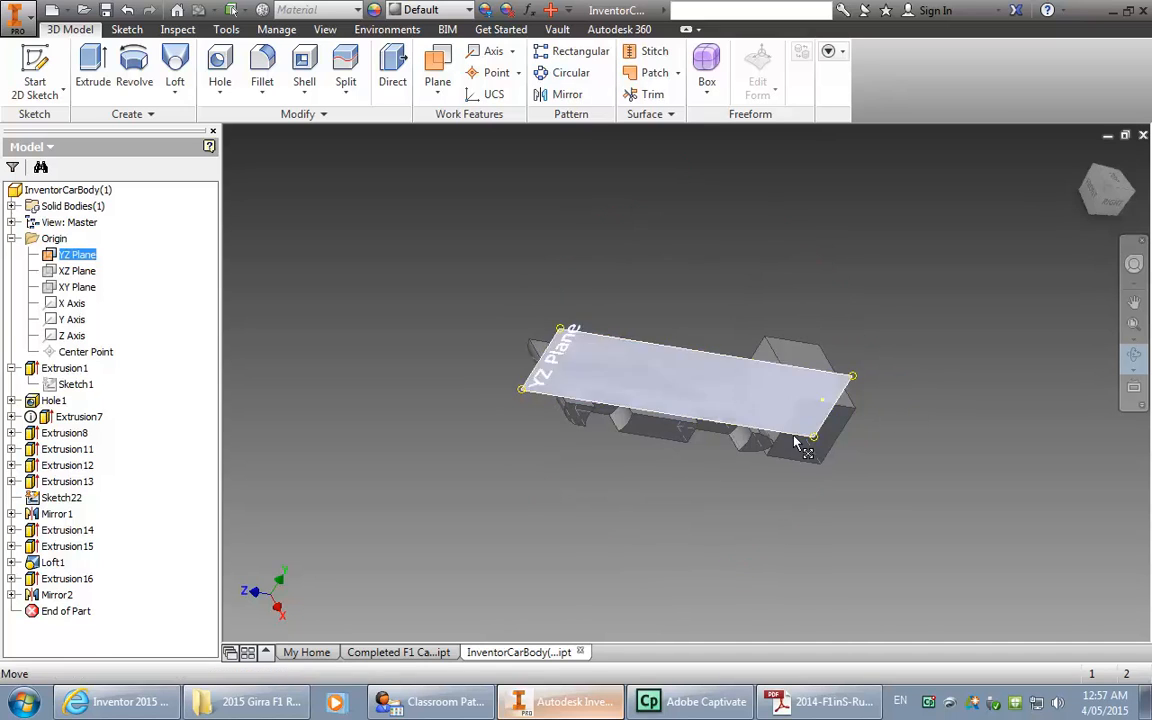
left_click(652, 436)
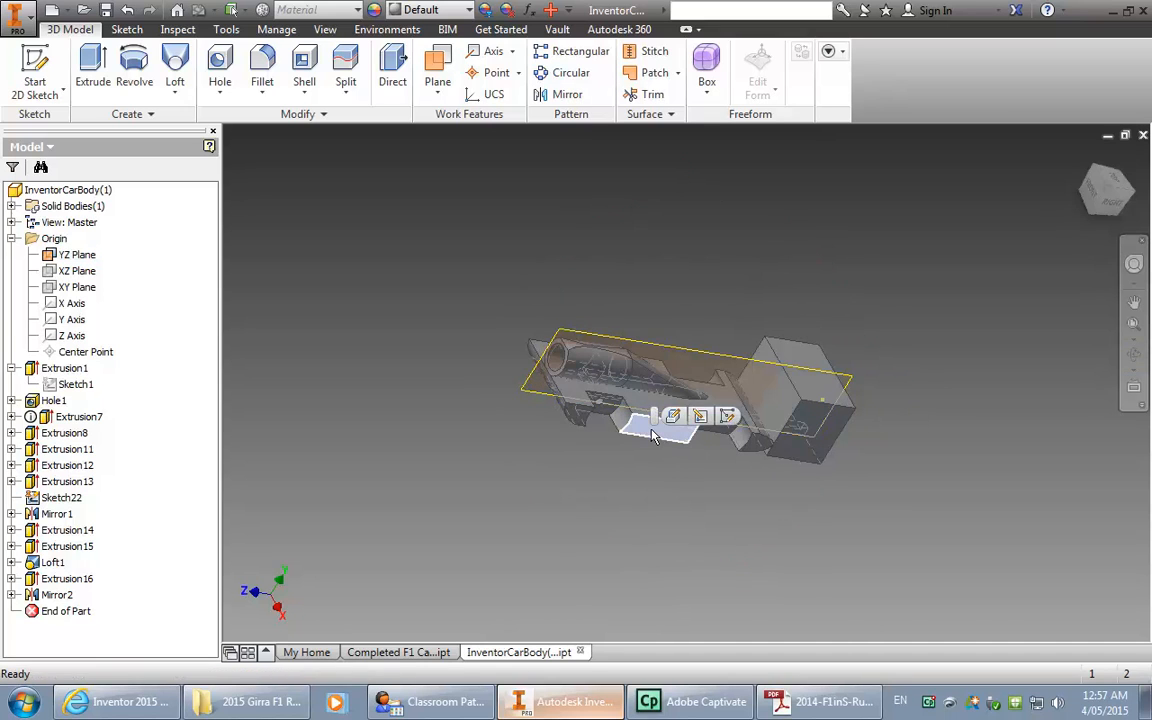
scroll(689, 360, "down", 5)
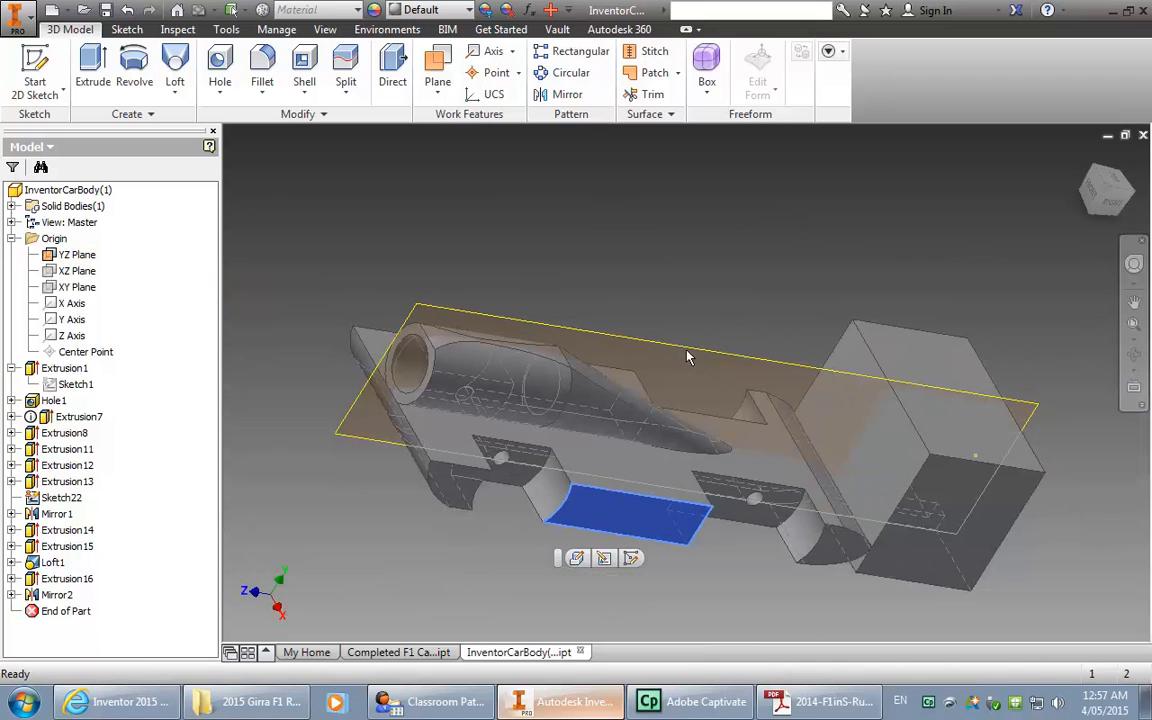
left_click(439, 94)
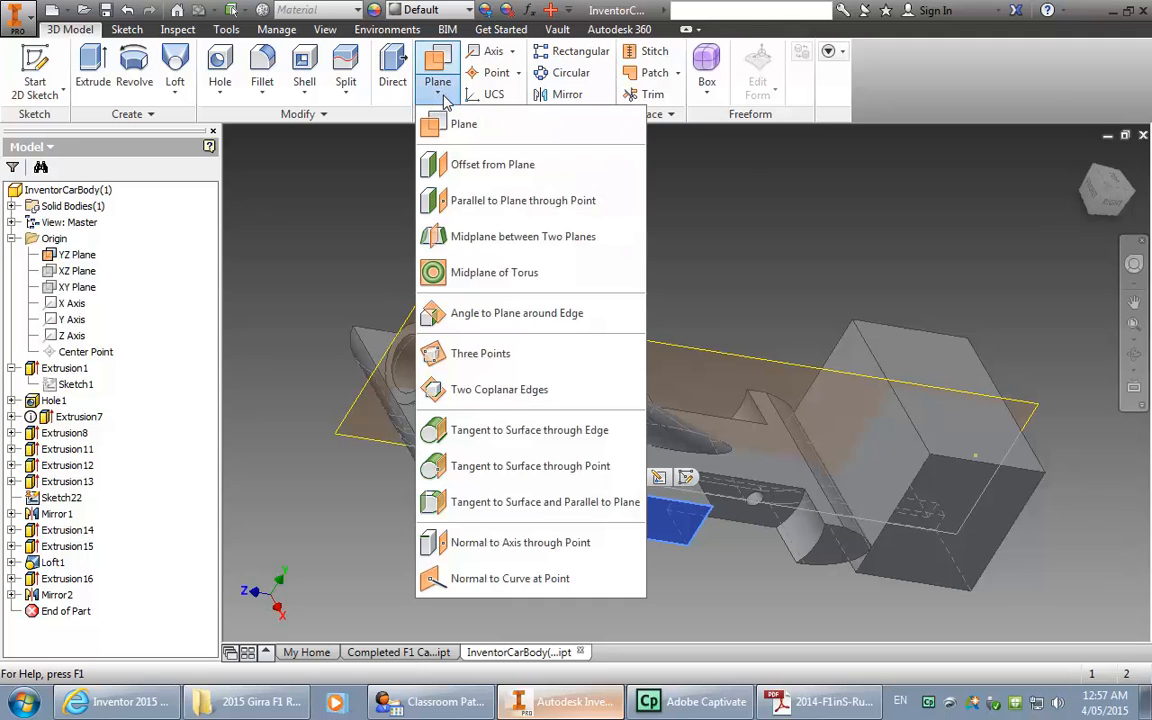
left_click(483, 205)
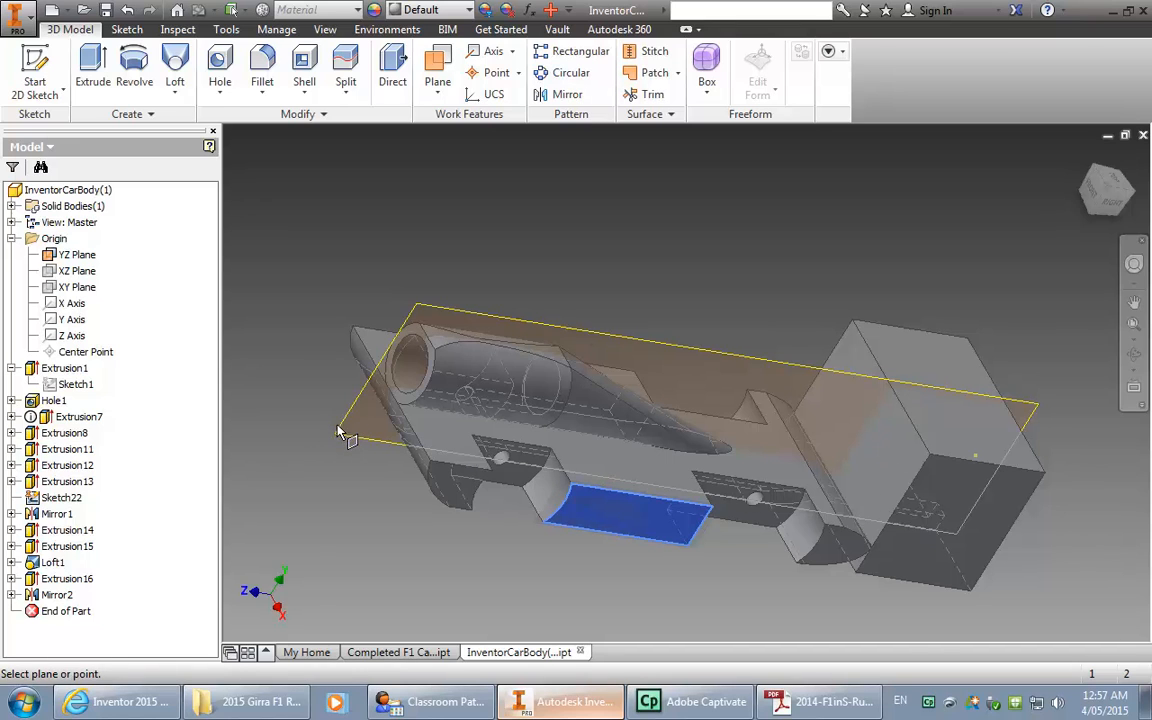
left_click(78, 271)
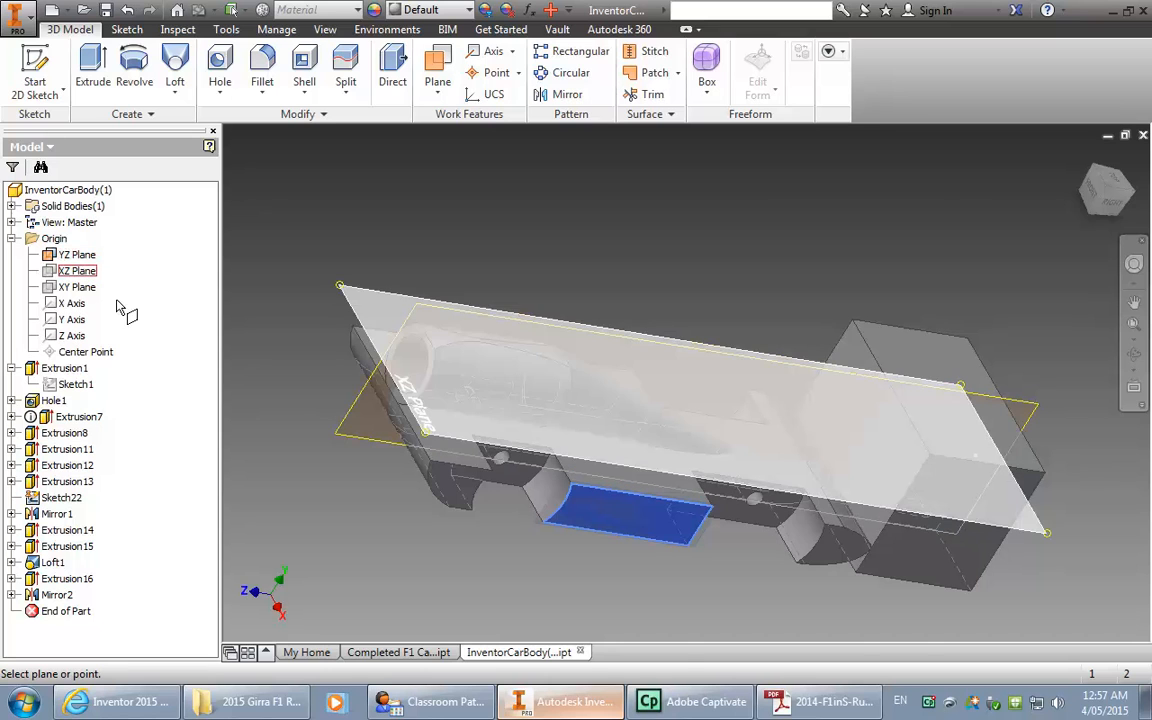
left_click(573, 488)
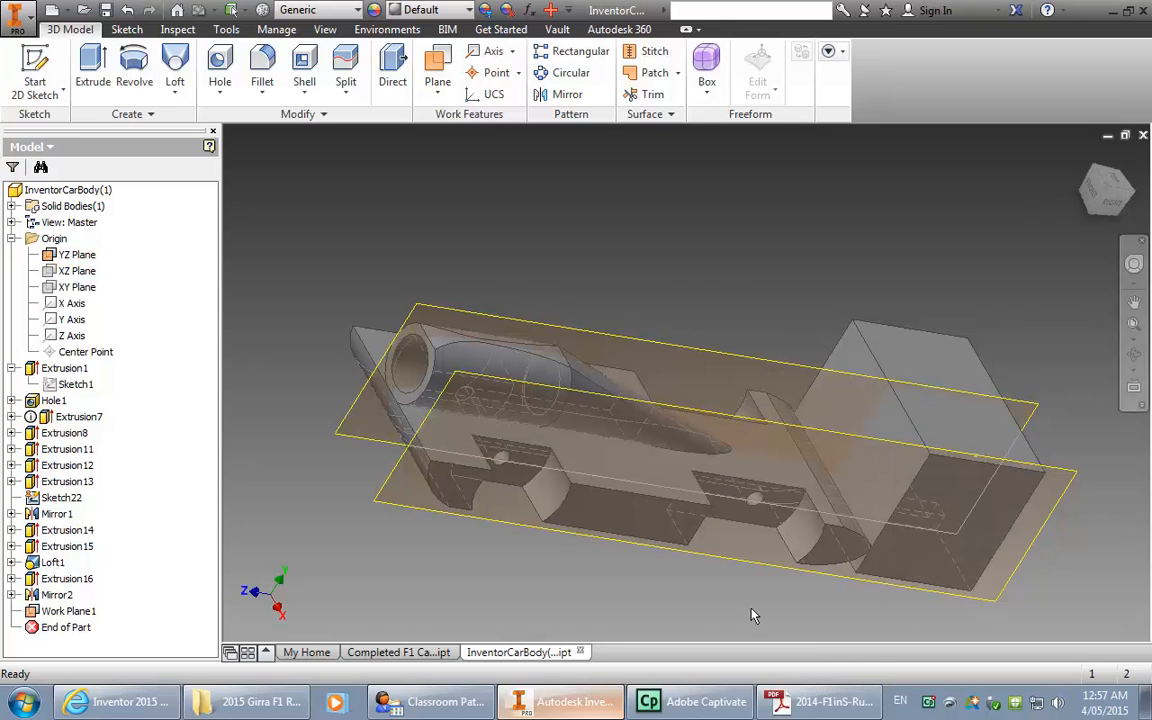
Step: Start a 2D sketch on the new work plane and make the origin Z axis visible as a reference
left_click(34, 72)
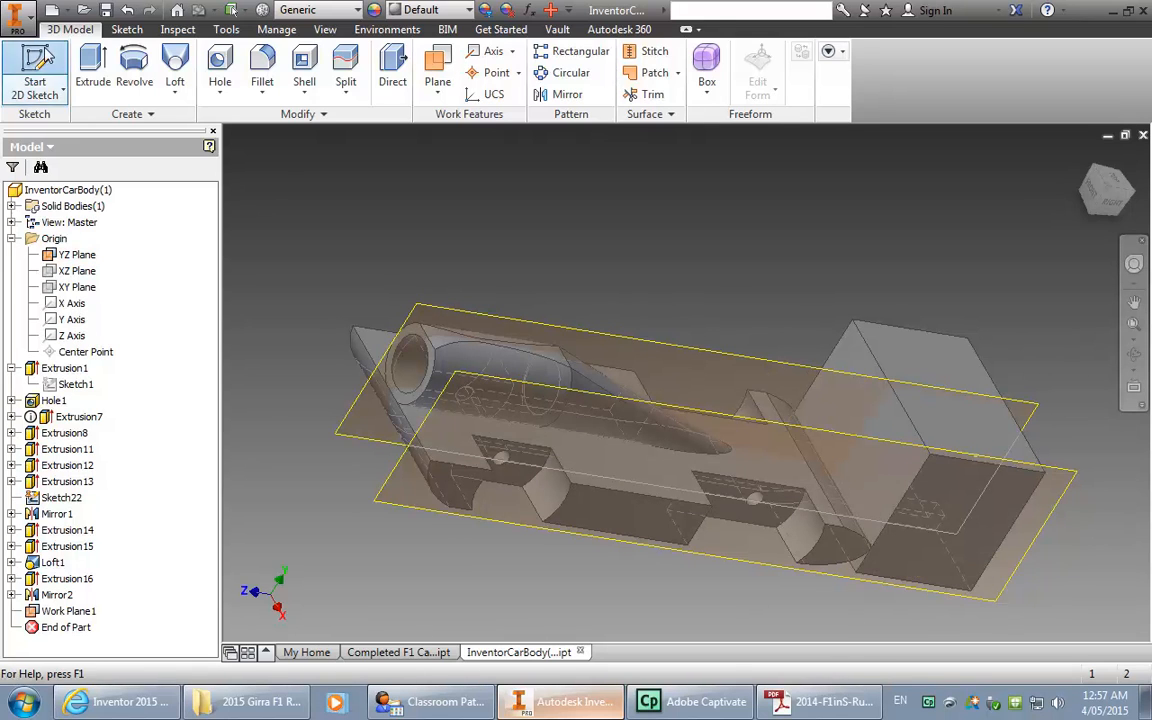
left_click(1045, 476)
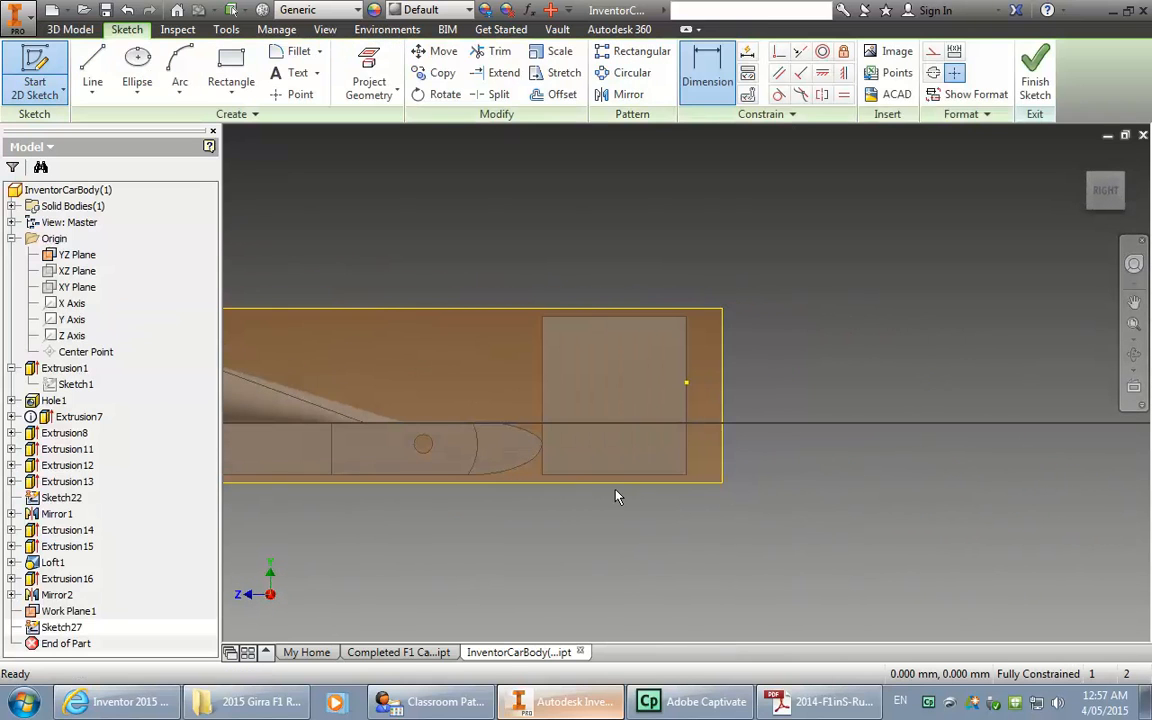
scroll(617, 496, "up", 5)
scroll(618, 496, "down", 6)
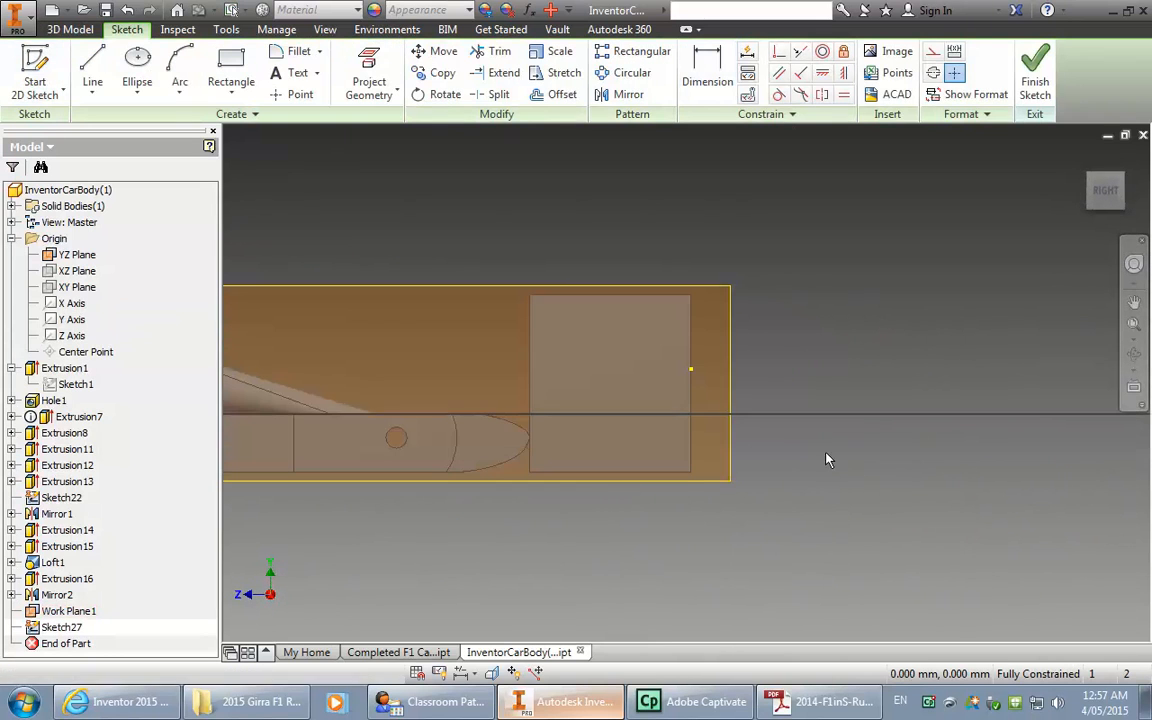
left_click(1130, 325)
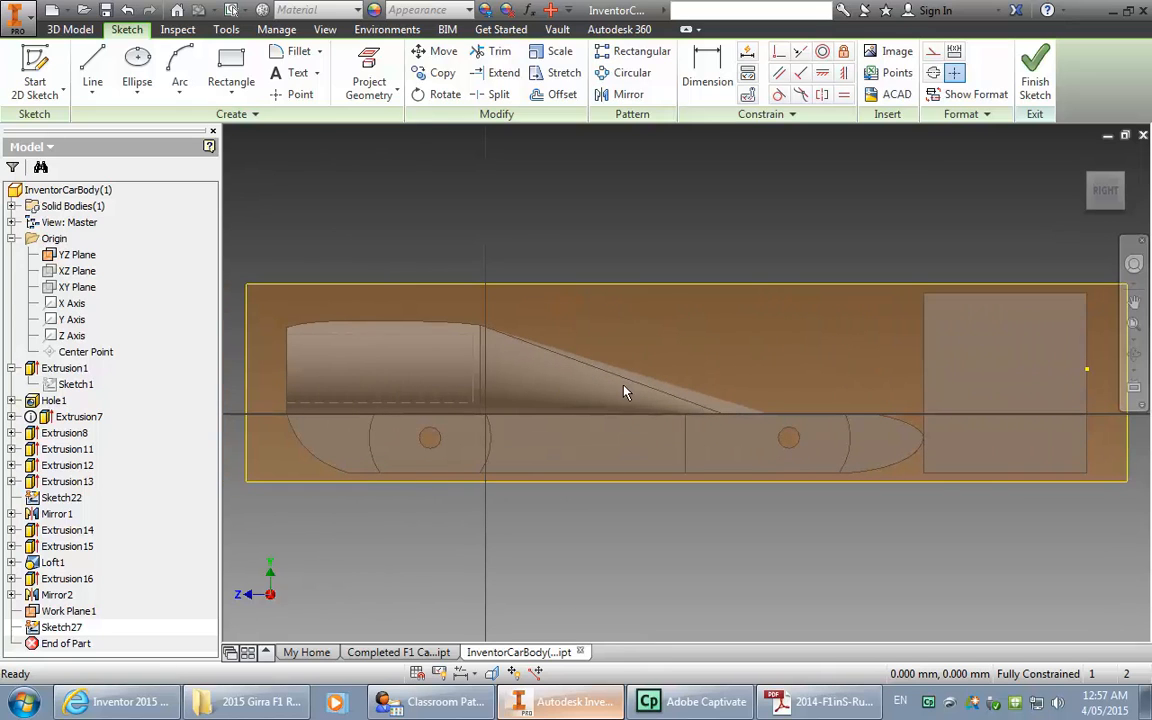
scroll(351, 376, "down", 3)
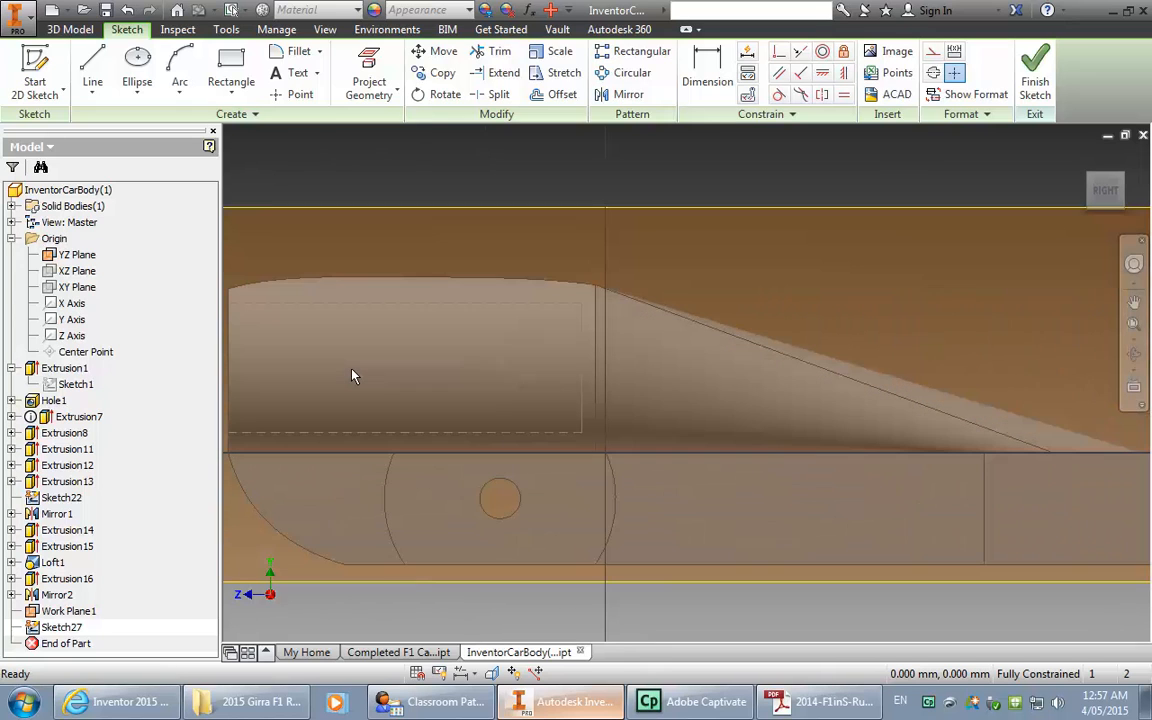
right_click(65, 343)
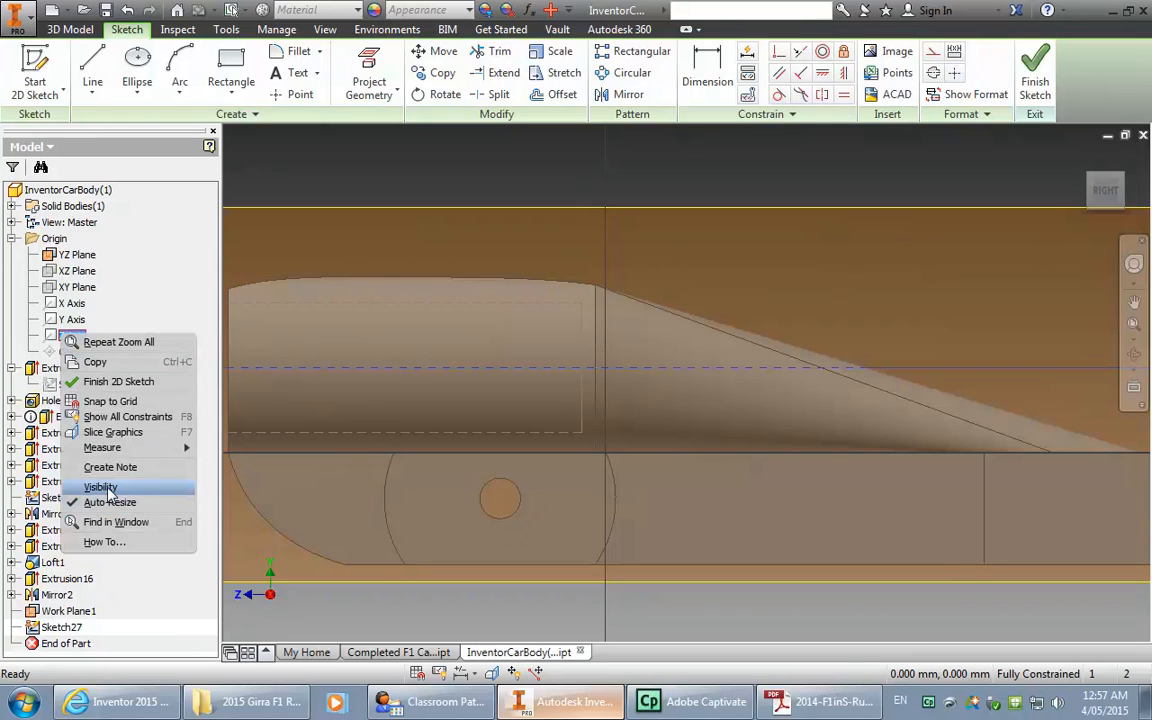
left_click(109, 490)
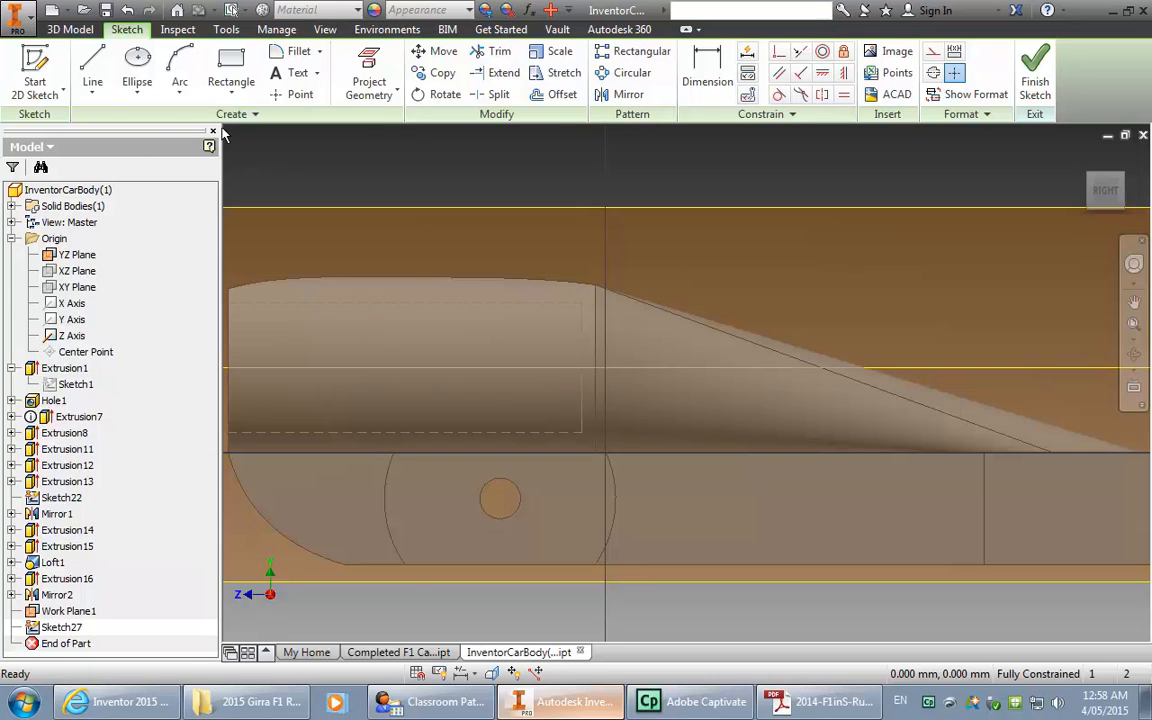
Step: Sketch a small closed aerofoil profile with a control vertex spline, starting and ending on the Z axis near the car's rear
left_click(92, 80)
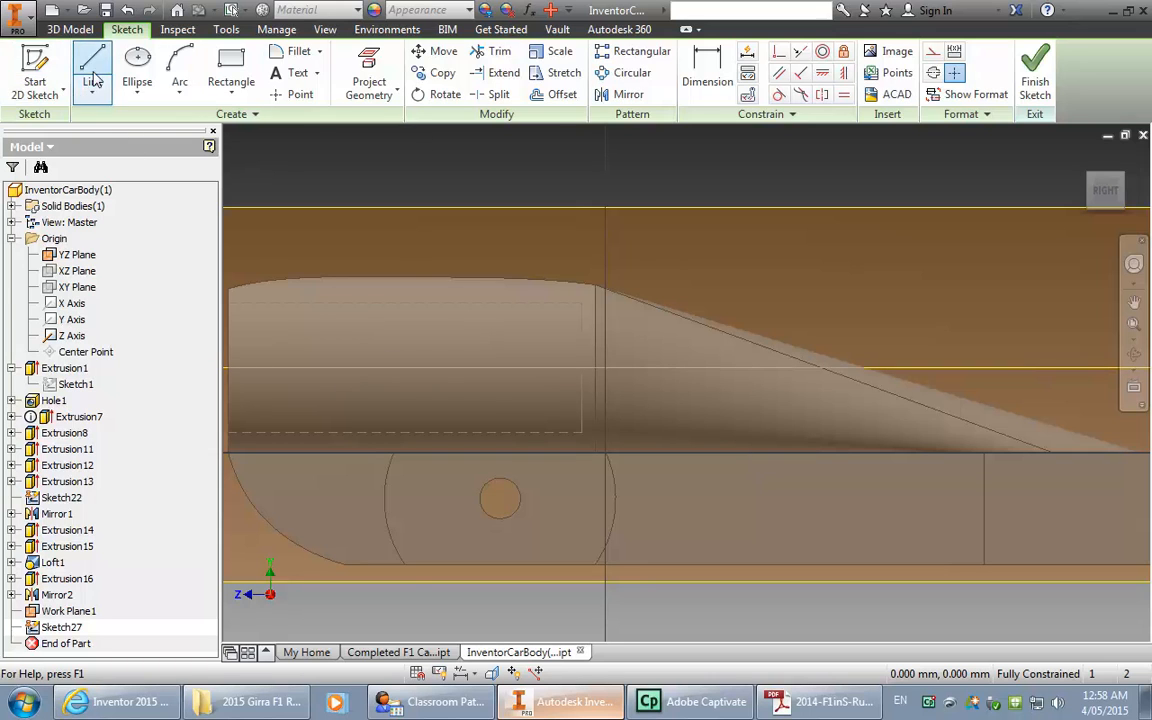
left_click(92, 92)
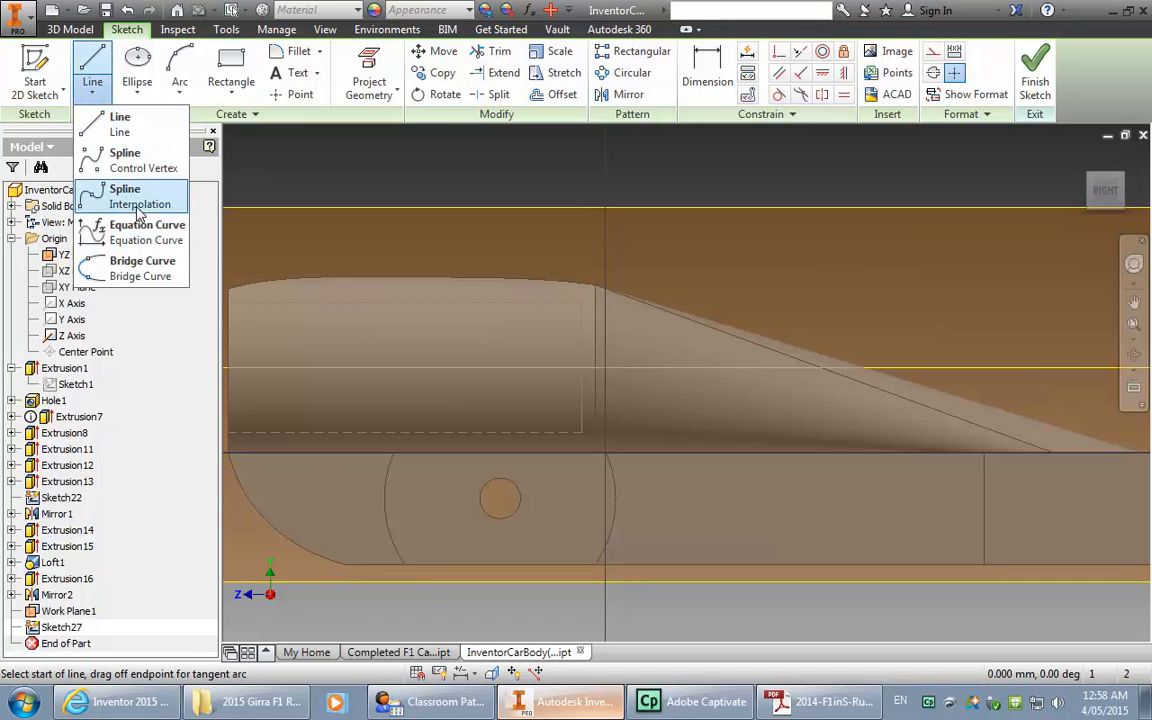
left_click(134, 174)
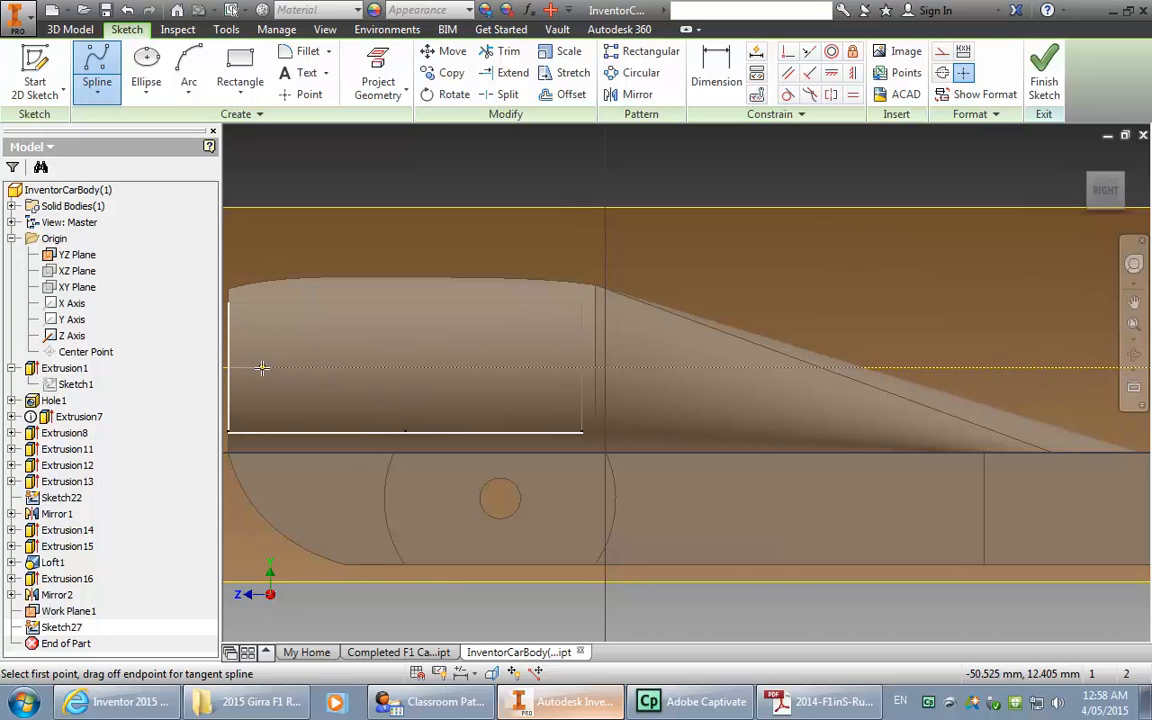
left_click(253, 368)
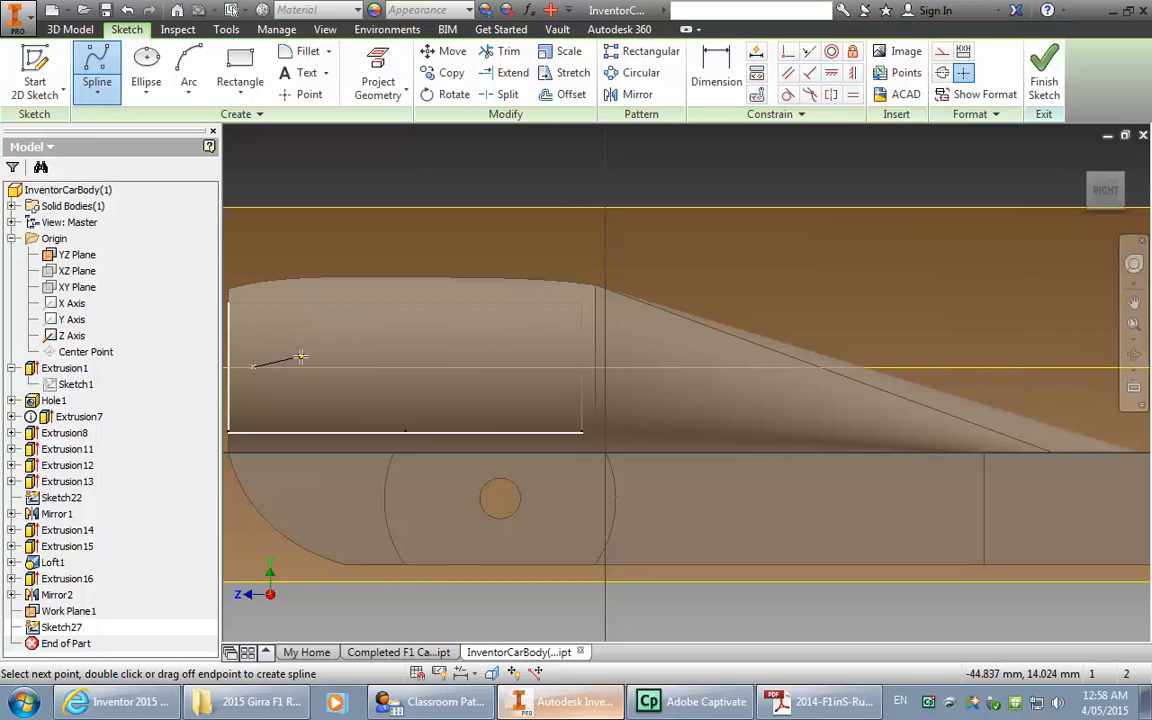
left_click(300, 357)
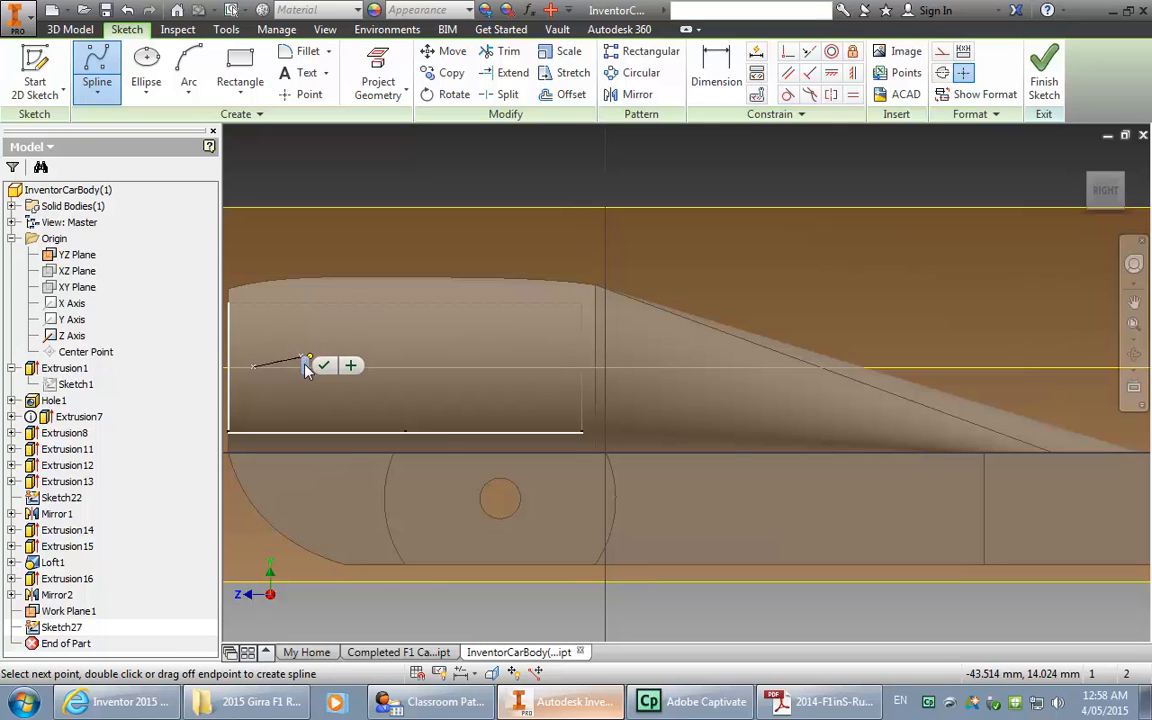
left_click_drag(305, 366, 393, 403)
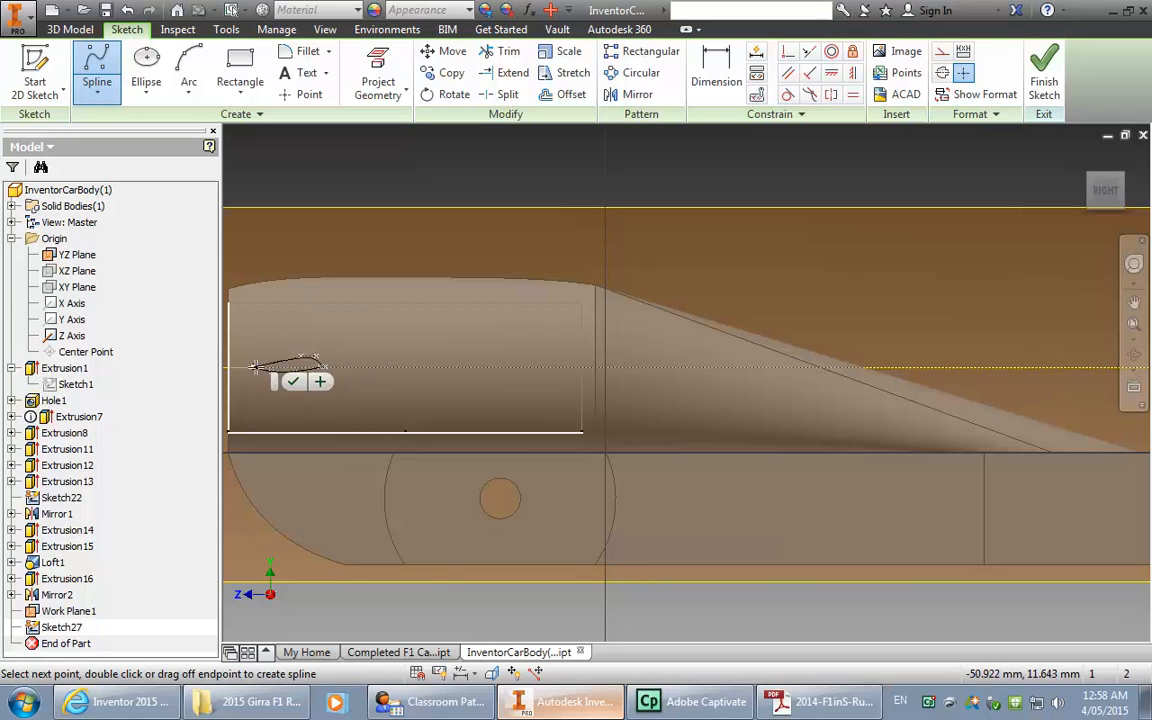
left_click(251, 366)
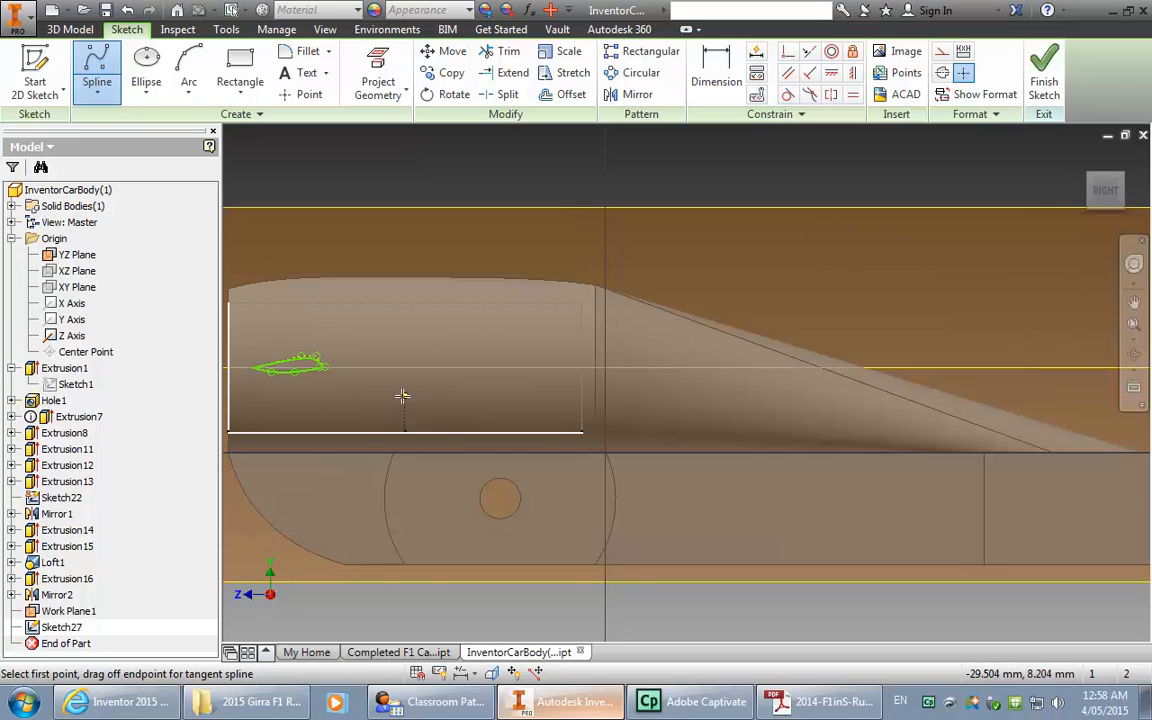
Step: Inspect the aerofoil profile in the whole side view and close up at the car's rear
scroll(401, 396, "up", 2)
scroll(401, 396, "down", 2)
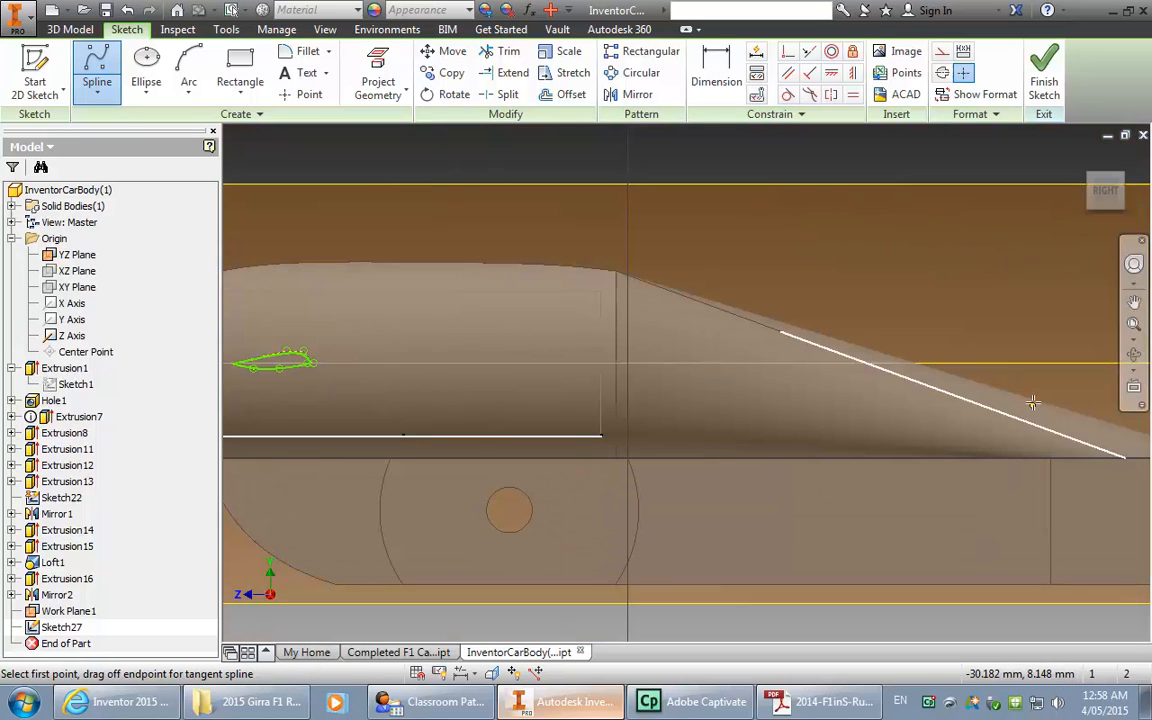
left_click(1134, 326)
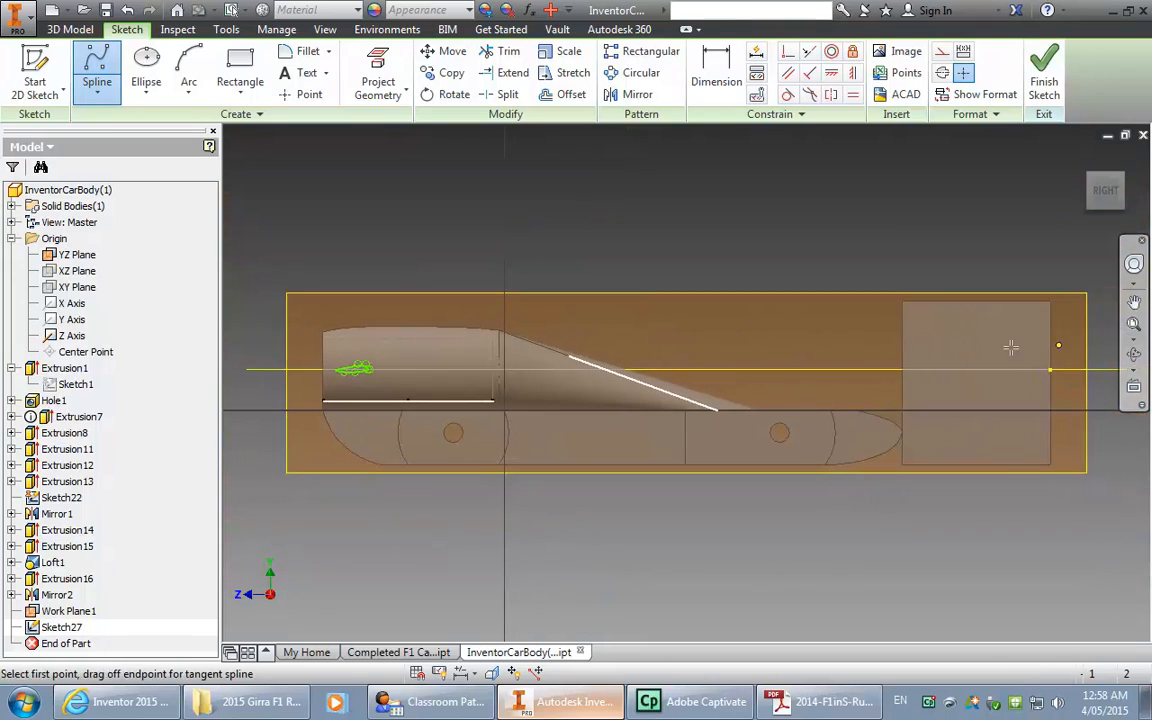
left_click(1134, 301)
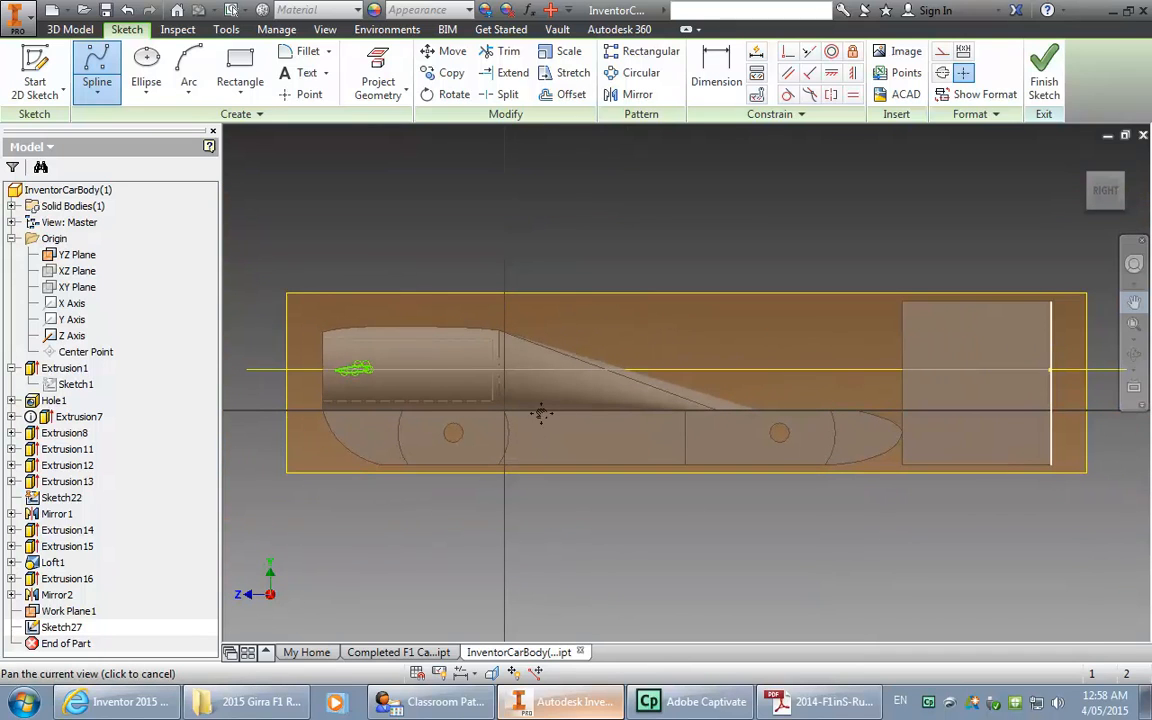
left_click_drag(423, 367, 622, 393)
scroll(622, 393, "up", 5)
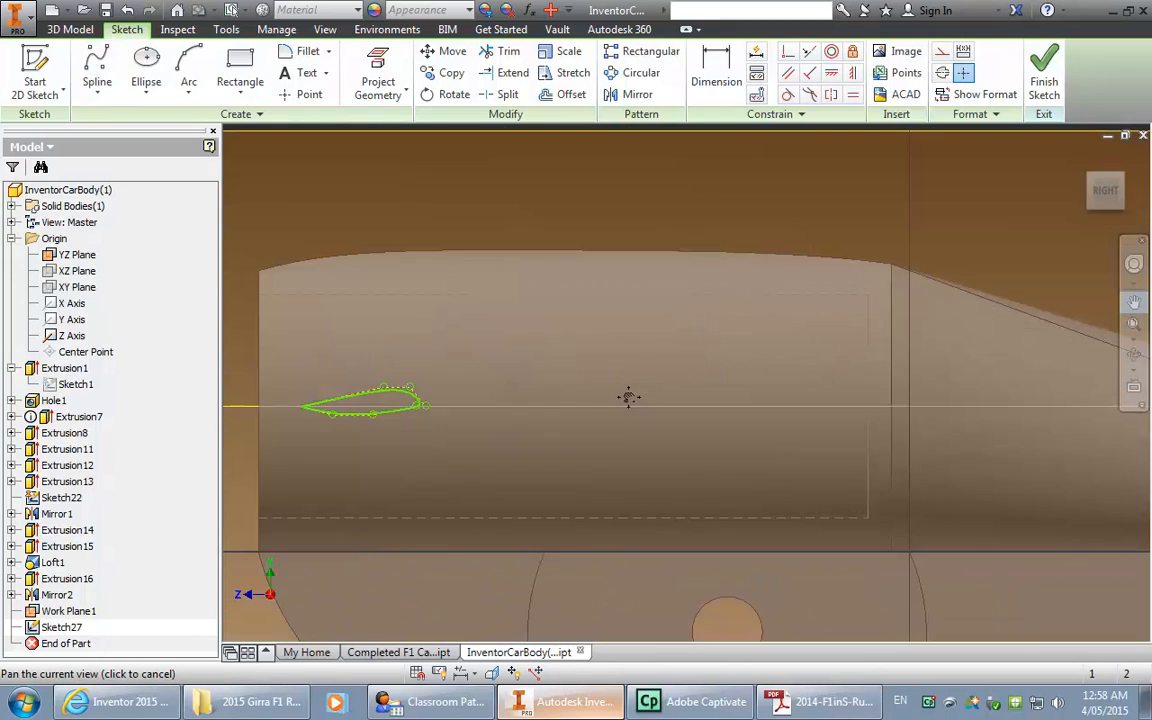
left_click_drag(500, 385, 700, 390)
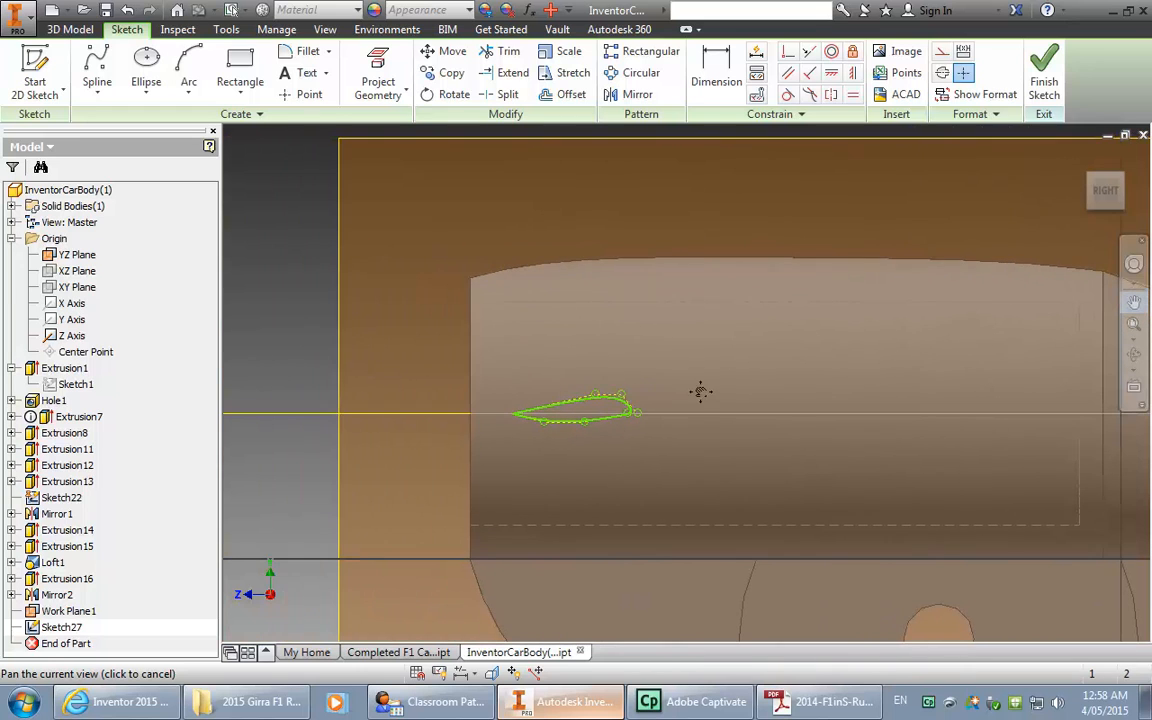
scroll(656, 390, "up", 2)
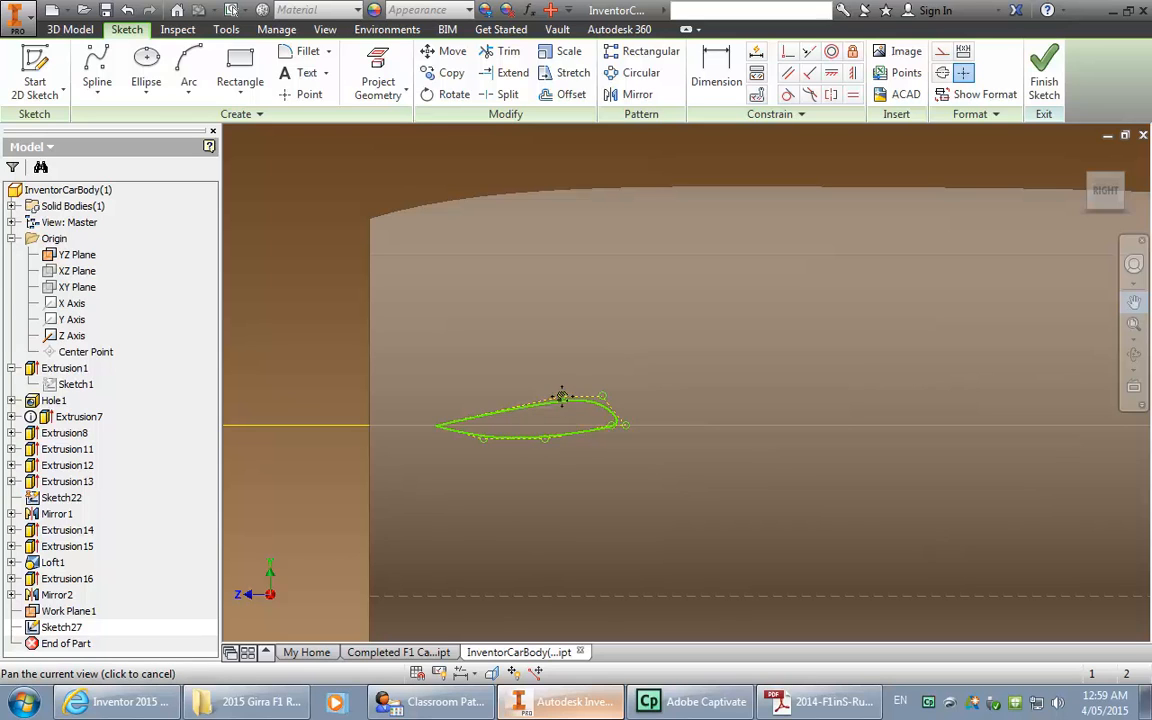
left_click(554, 400)
left_click(561, 395)
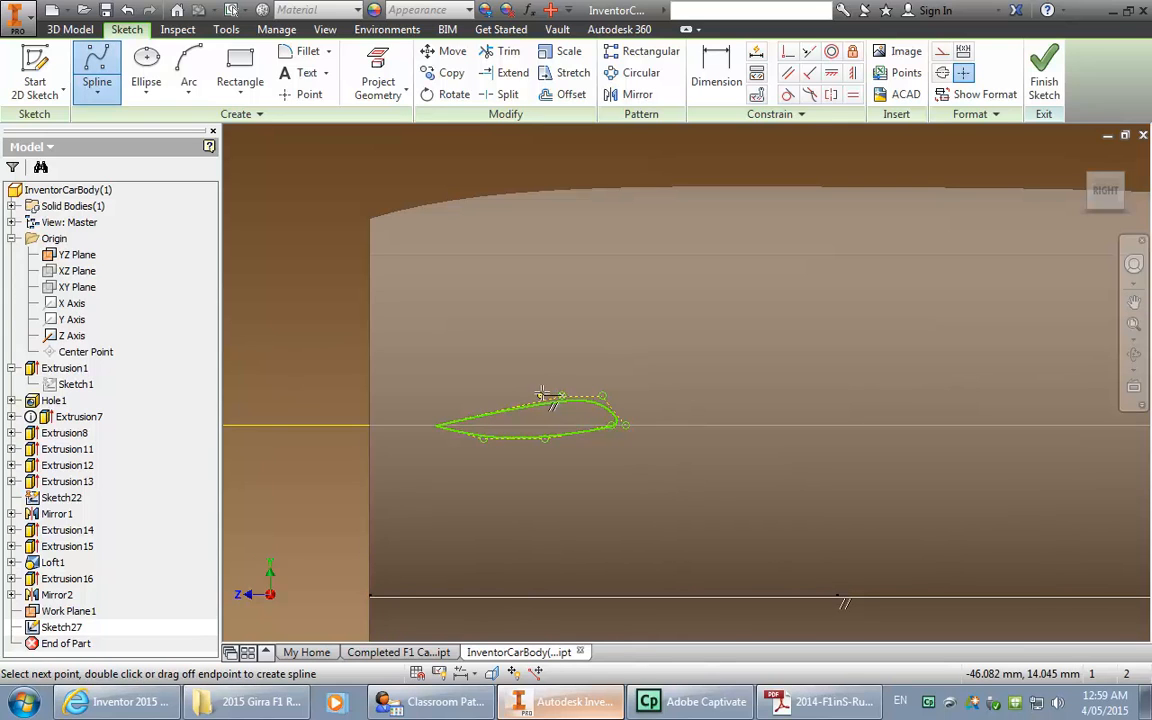
left_click(561, 396)
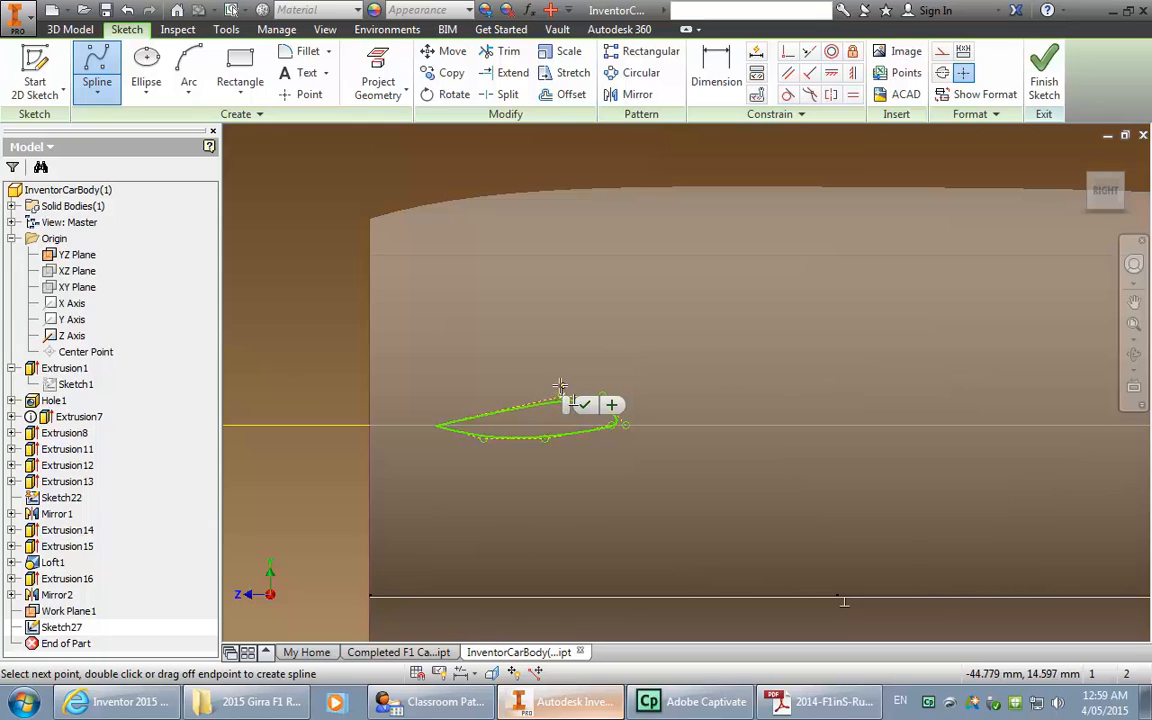
left_click(583, 404)
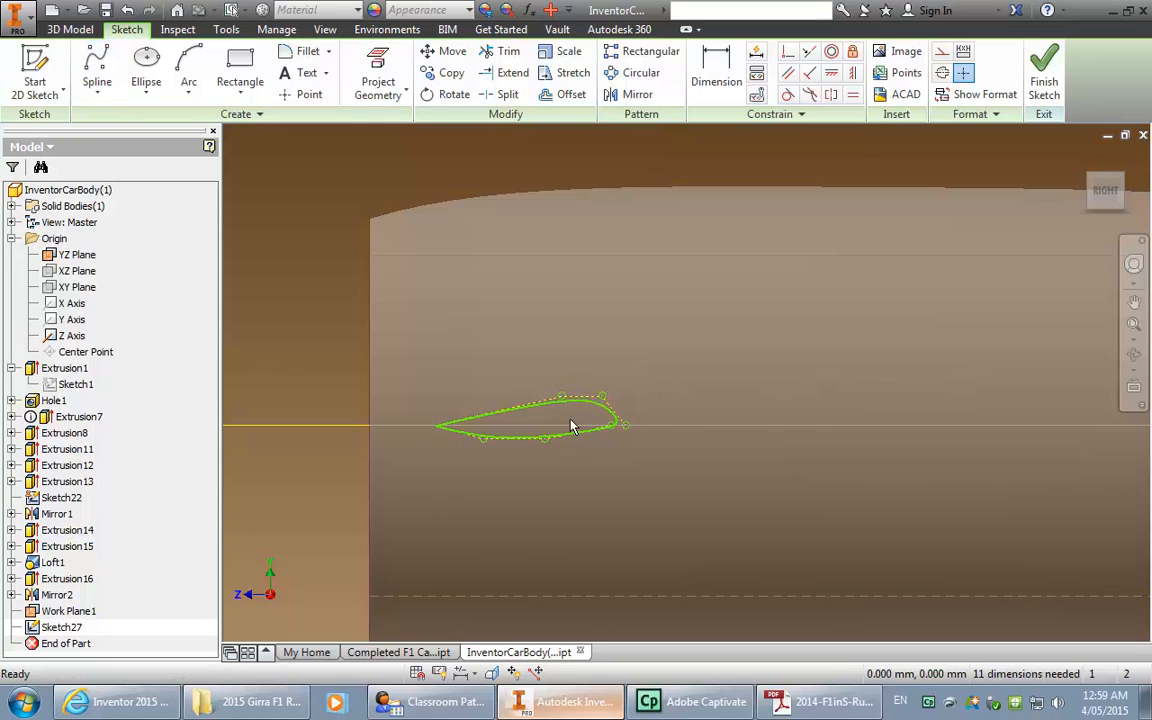
Step: Reshape the aerofoil by moving its upper control vertex rearward and up, a lower vertex forward, and its pointed tail rearward along the Z axis
left_click_drag(563, 400, 520, 391)
left_click_drag(545, 441, 561, 440)
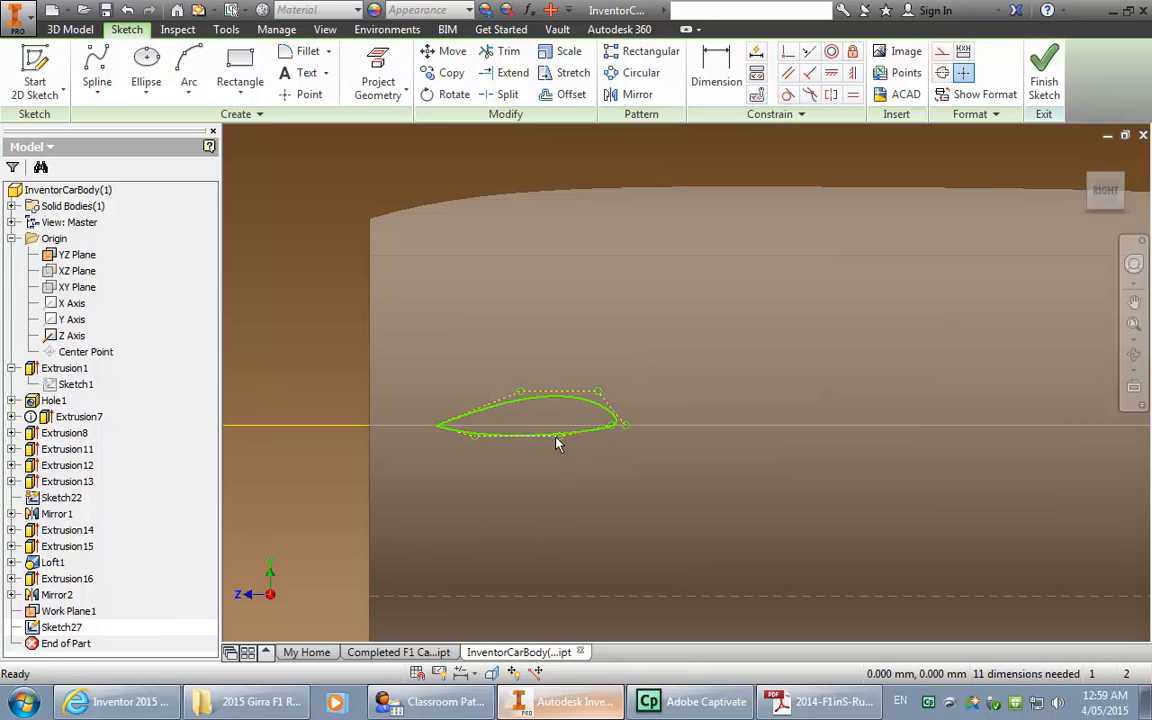
left_click(531, 443)
left_click_drag(437, 425, 419, 425)
scroll(685, 450, "down", 3)
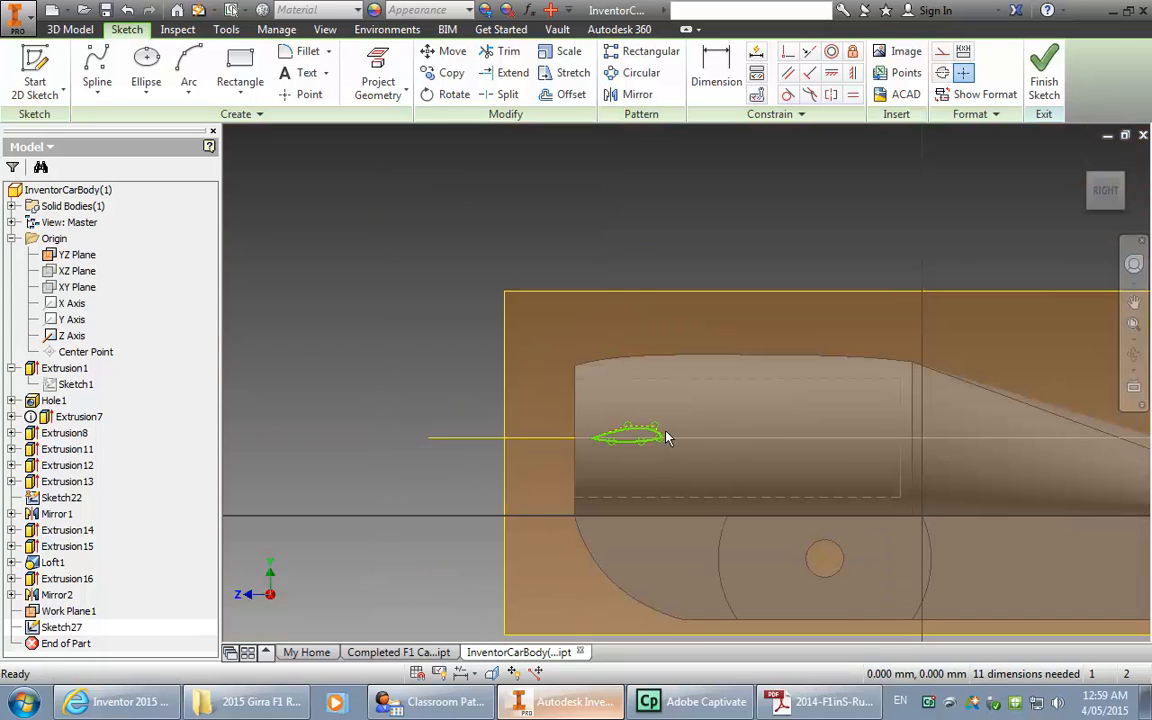
scroll(660, 444, "up", 3)
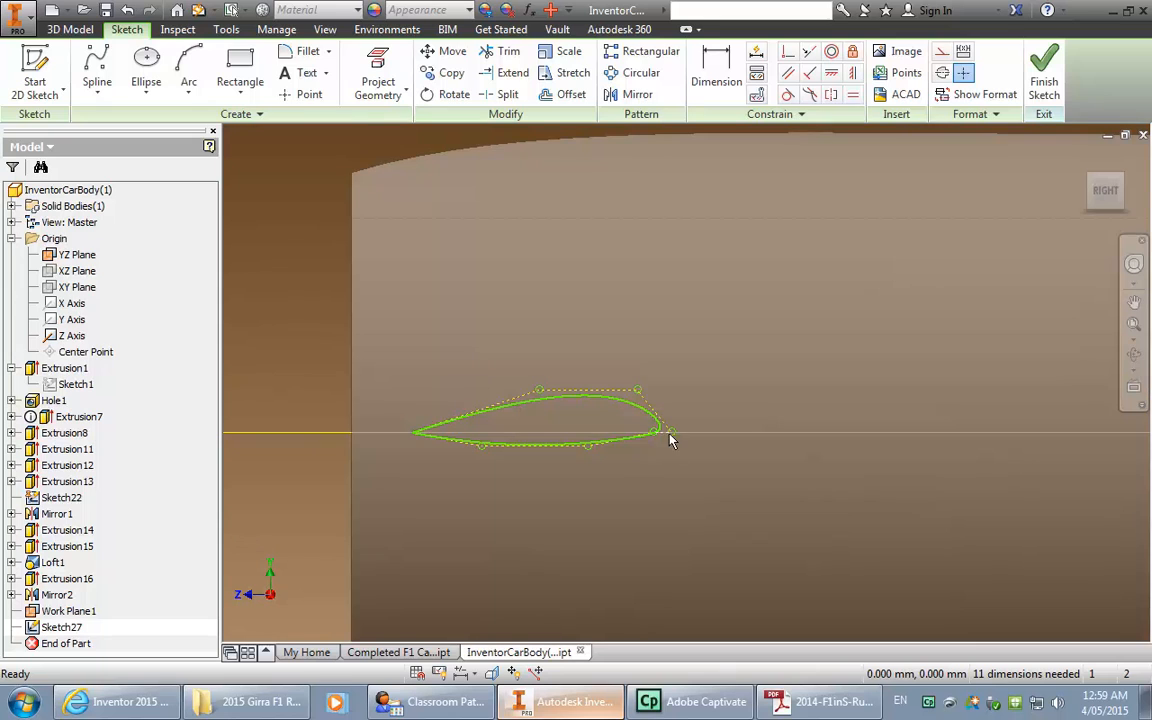
Step: Lengthen the small aerofoil's rounded nose by moving its front control vertex forward to just below the Z axis, and finish the sketch
left_click_drag(670, 434, 754, 438)
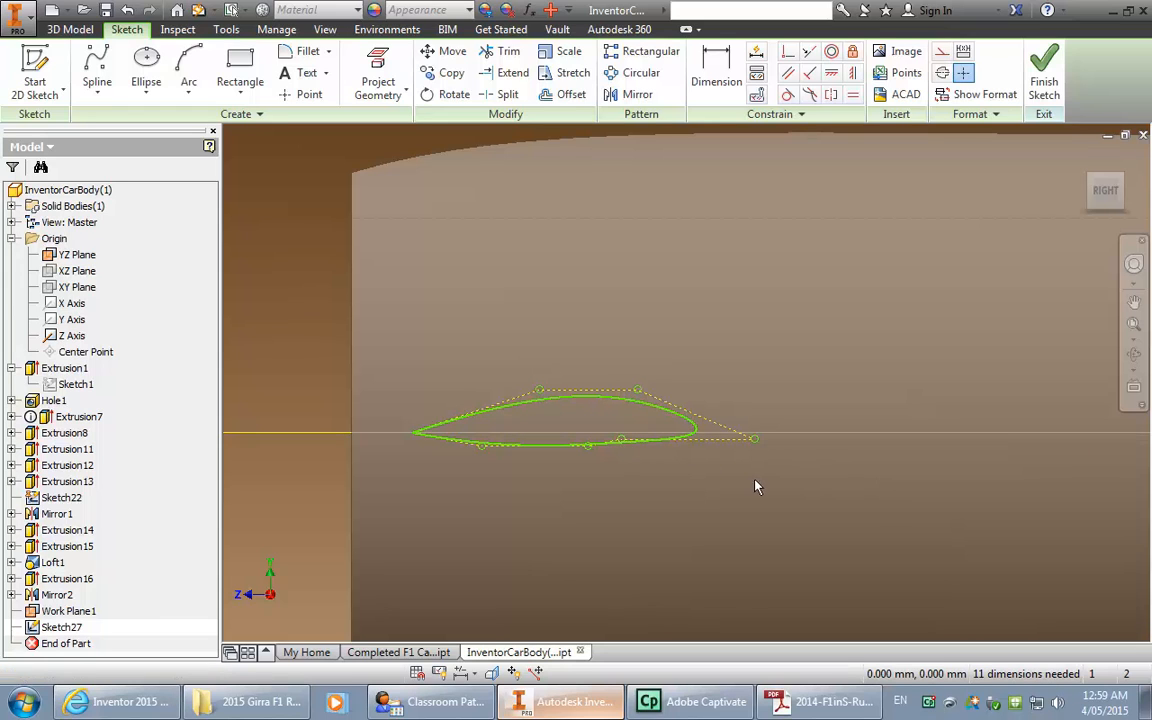
left_click(1045, 85)
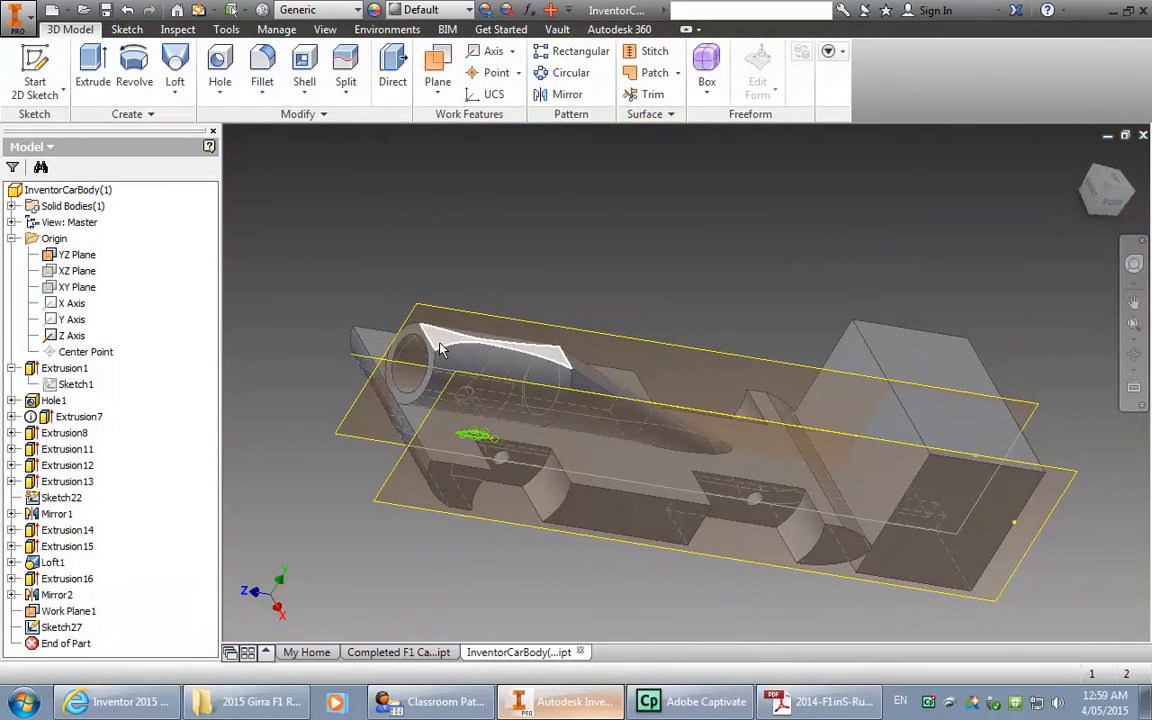
Step: Start a 2D sketch on the YZ plane, working at the car's rear around the small aerofoil profile
left_click(50, 64)
left_click(420, 314)
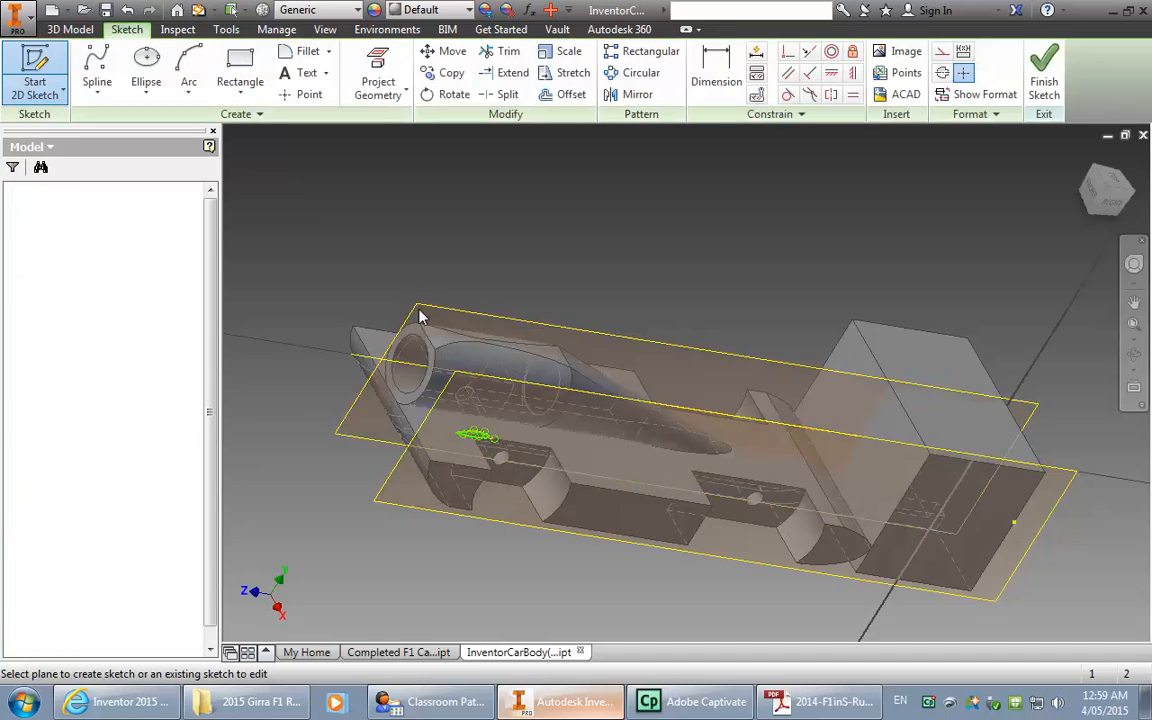
middle_click_drag(1084, 329, 1103, 329)
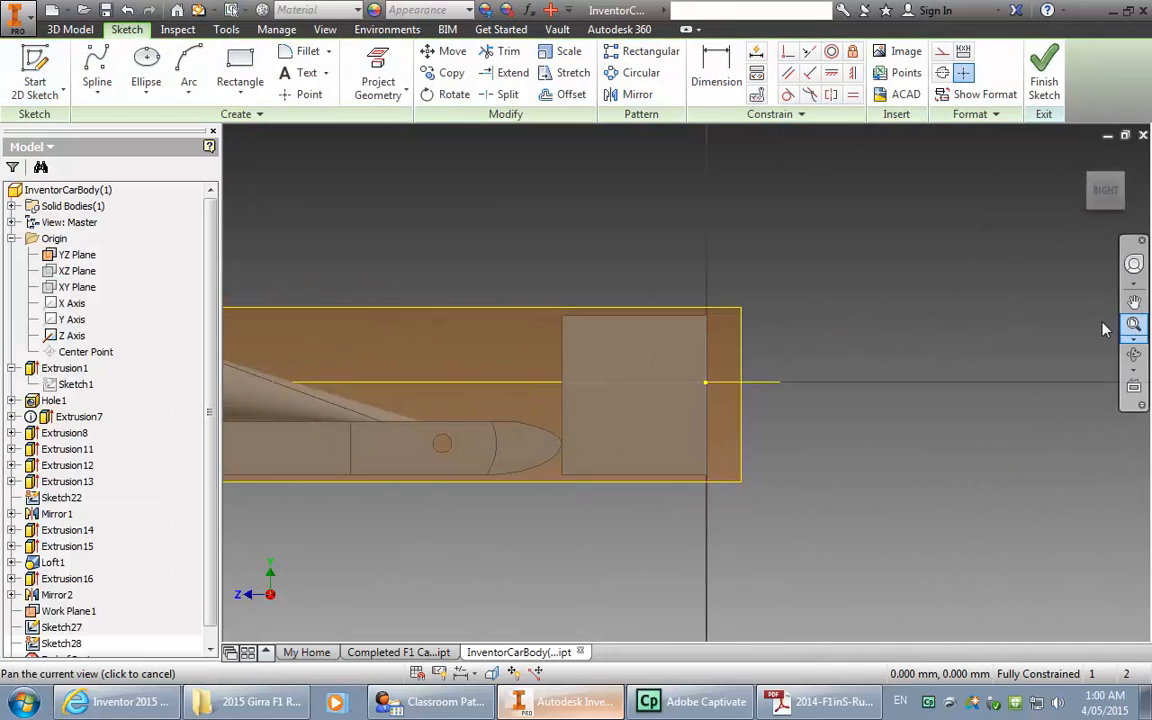
middle_click_drag(444, 379, 787, 367)
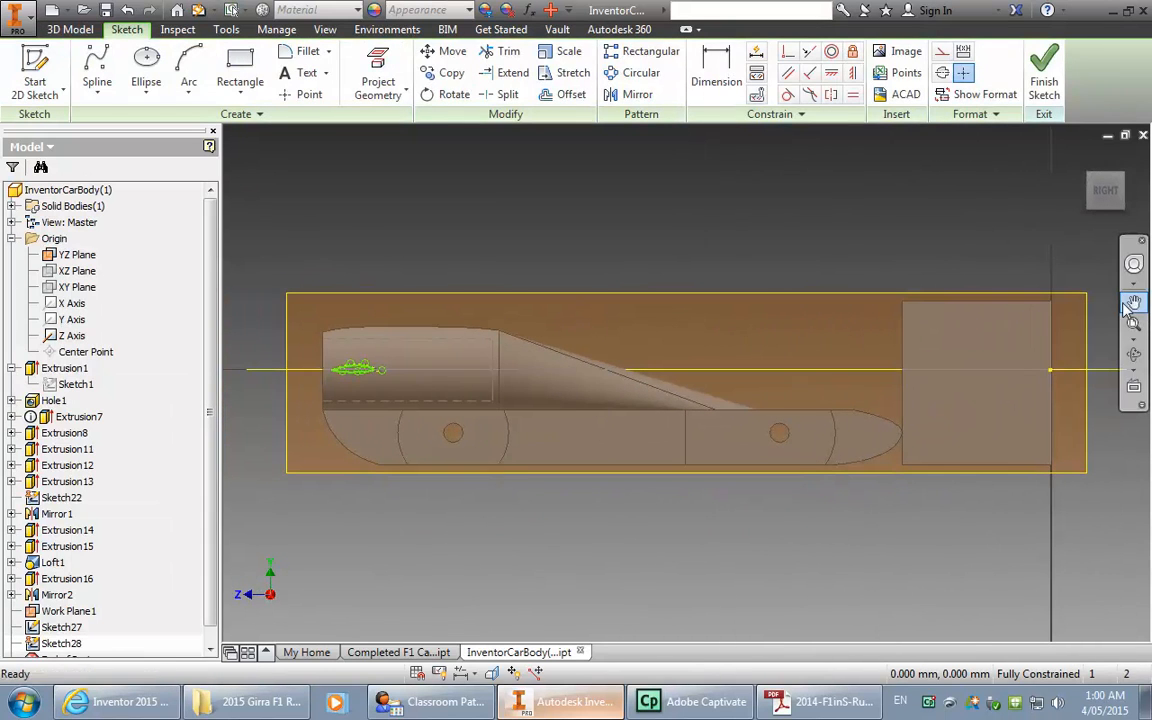
mouse_move(539, 323)
middle_mouse_down()
mouse_move(594, 360)
mouse_move(712, 373)
middle_mouse_up()
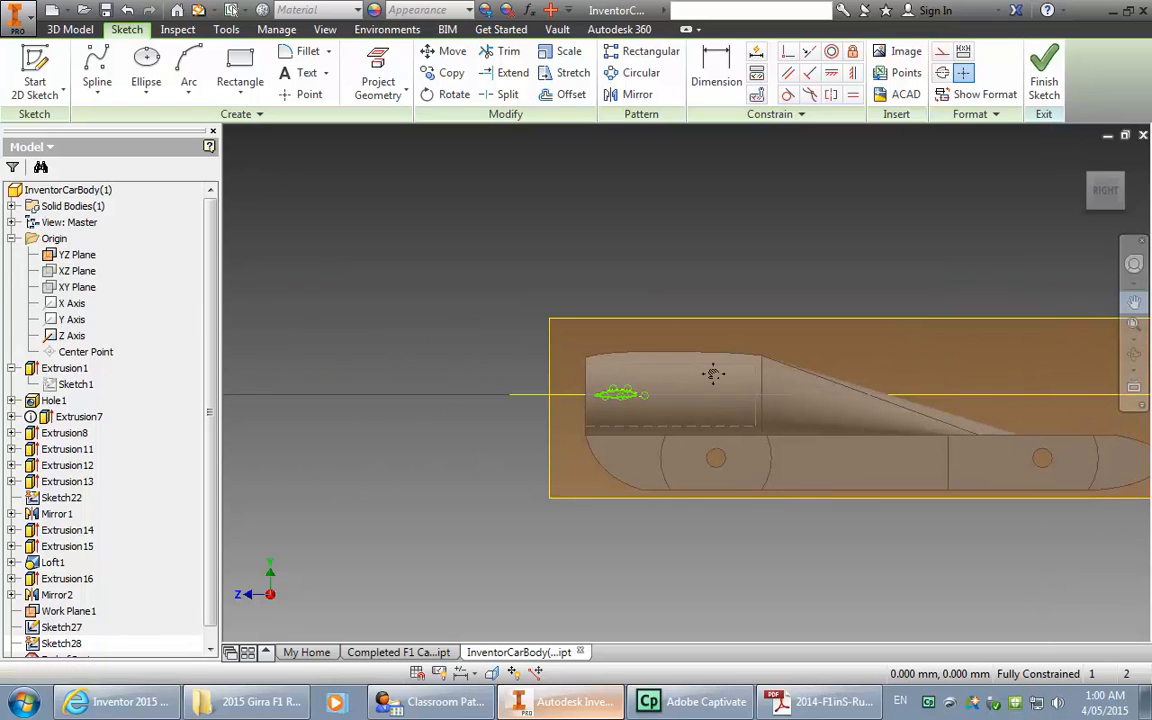
scroll(714, 376, "up", 2)
scroll(714, 376, "up", 2)
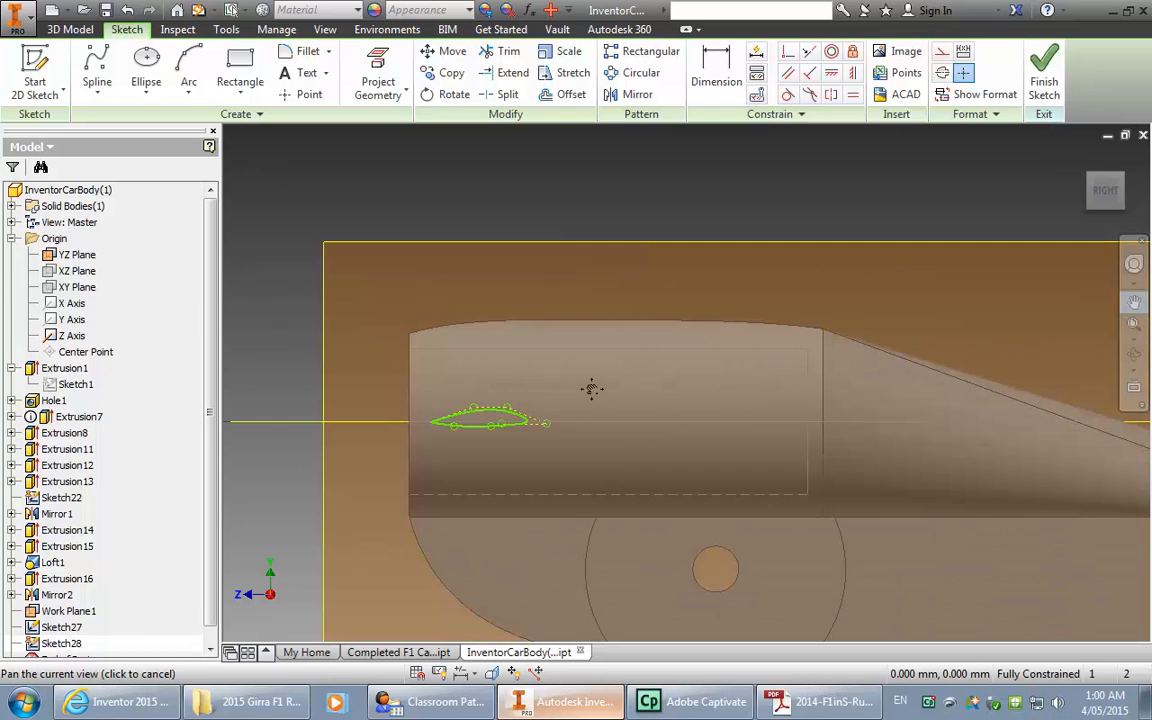
middle_click_drag(592, 389, 712, 404)
scroll(710, 404, "up", 2)
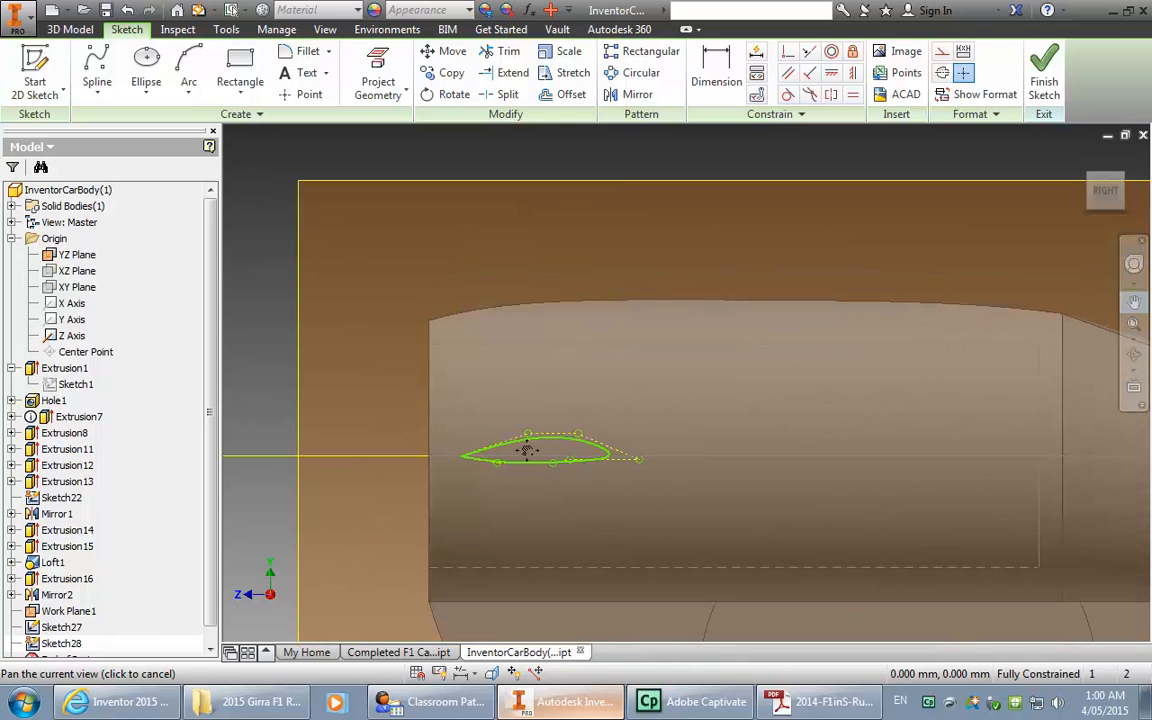
Step: Sketch a larger closed control vertex spline aerofoil about 18 mm long around the small profile, starting and ending on the Z axis behind the body
left_click(99, 88)
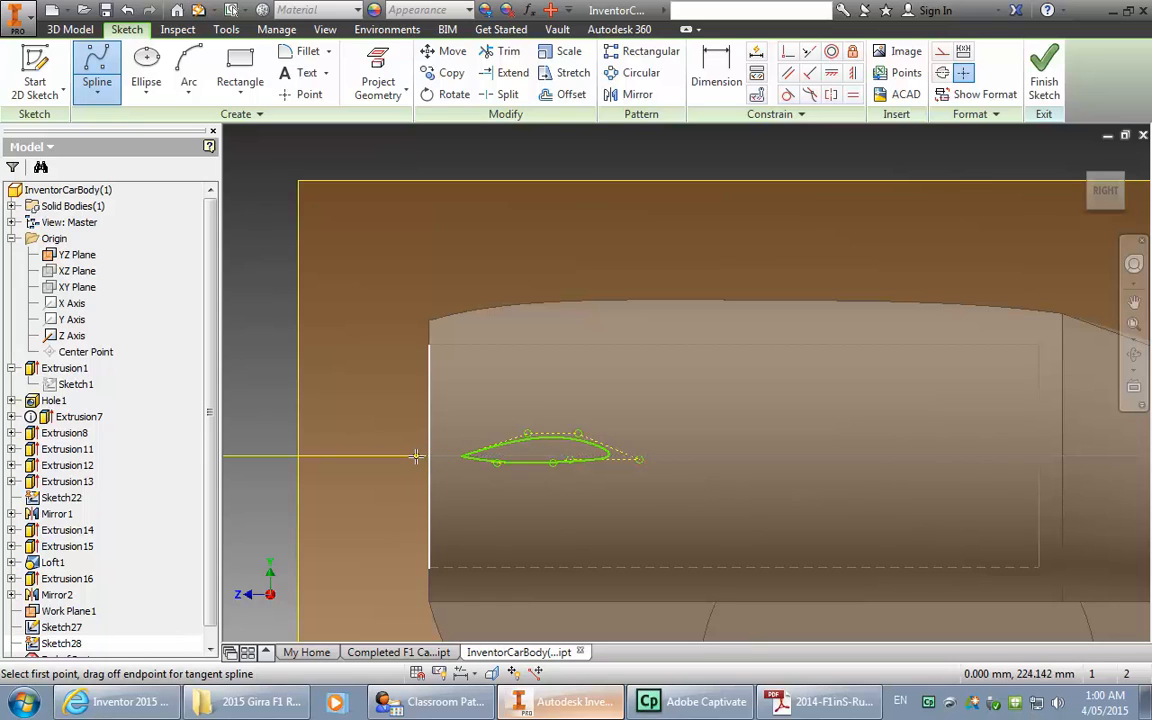
left_click(416, 457)
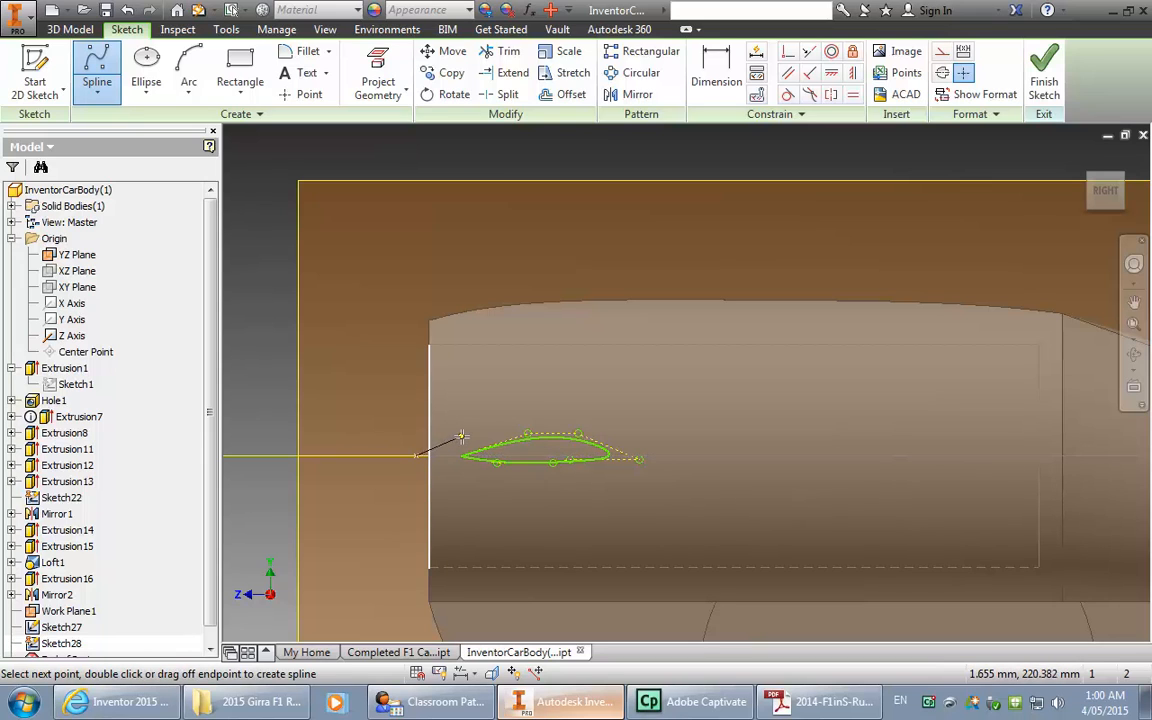
left_click(462, 437)
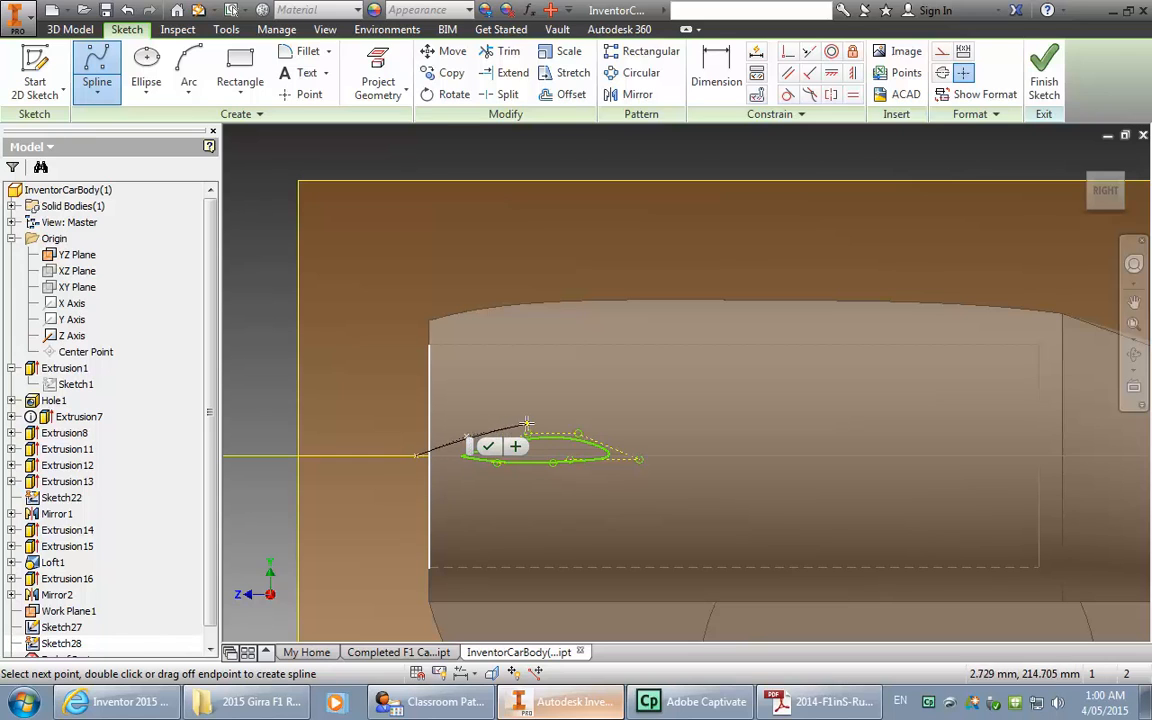
left_click(527, 425)
left_click(608, 431)
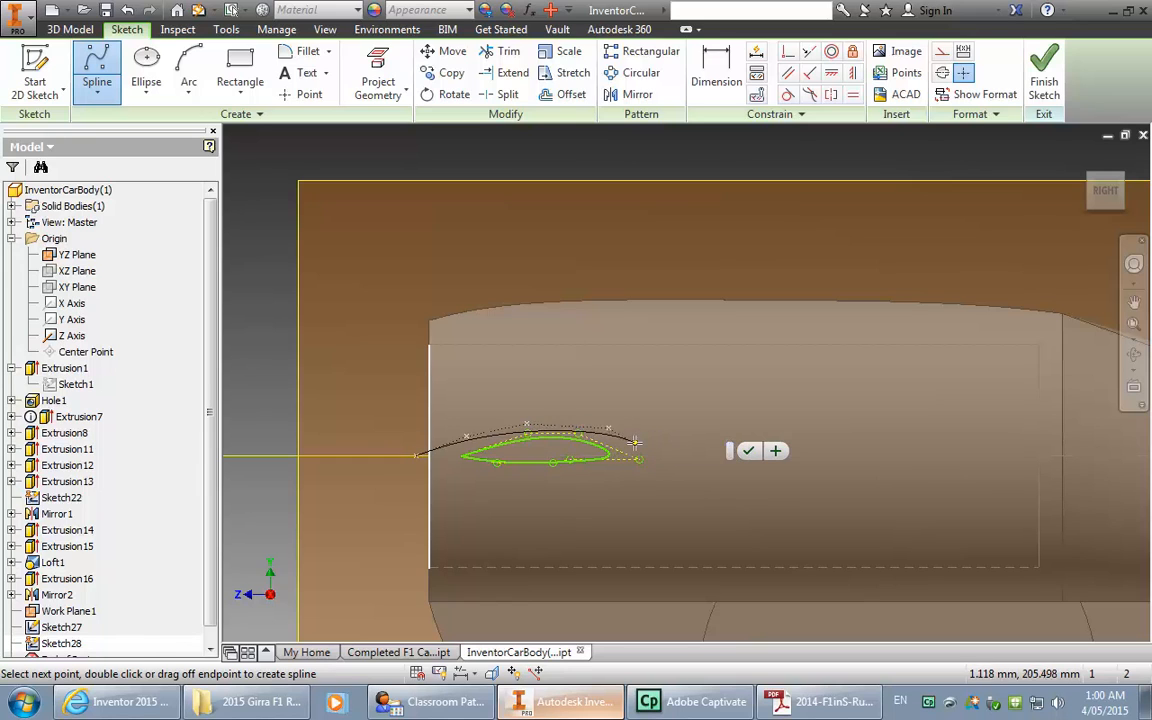
left_click(635, 442)
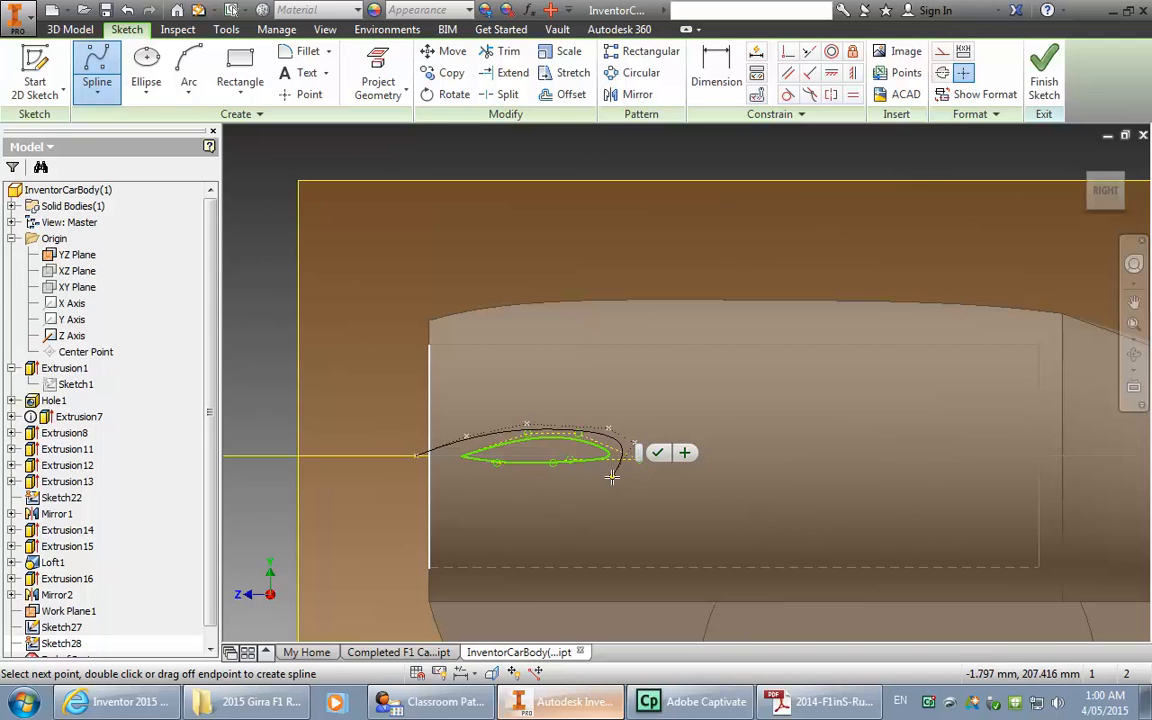
left_click(613, 476)
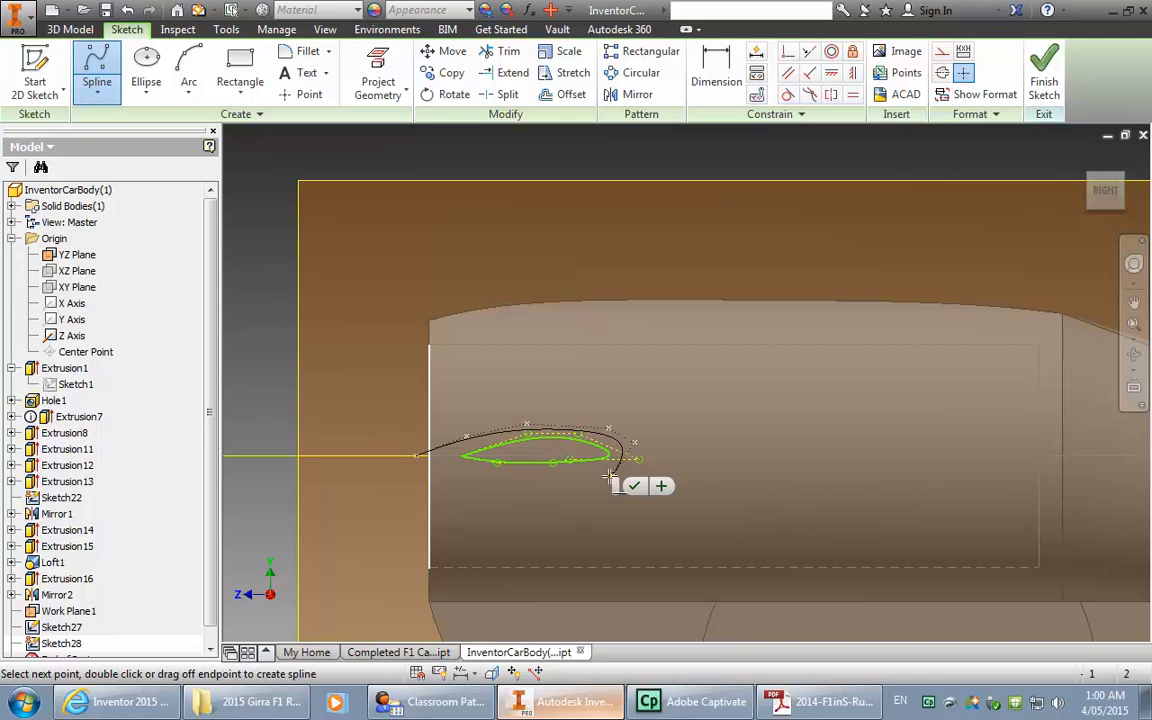
left_click(528, 474)
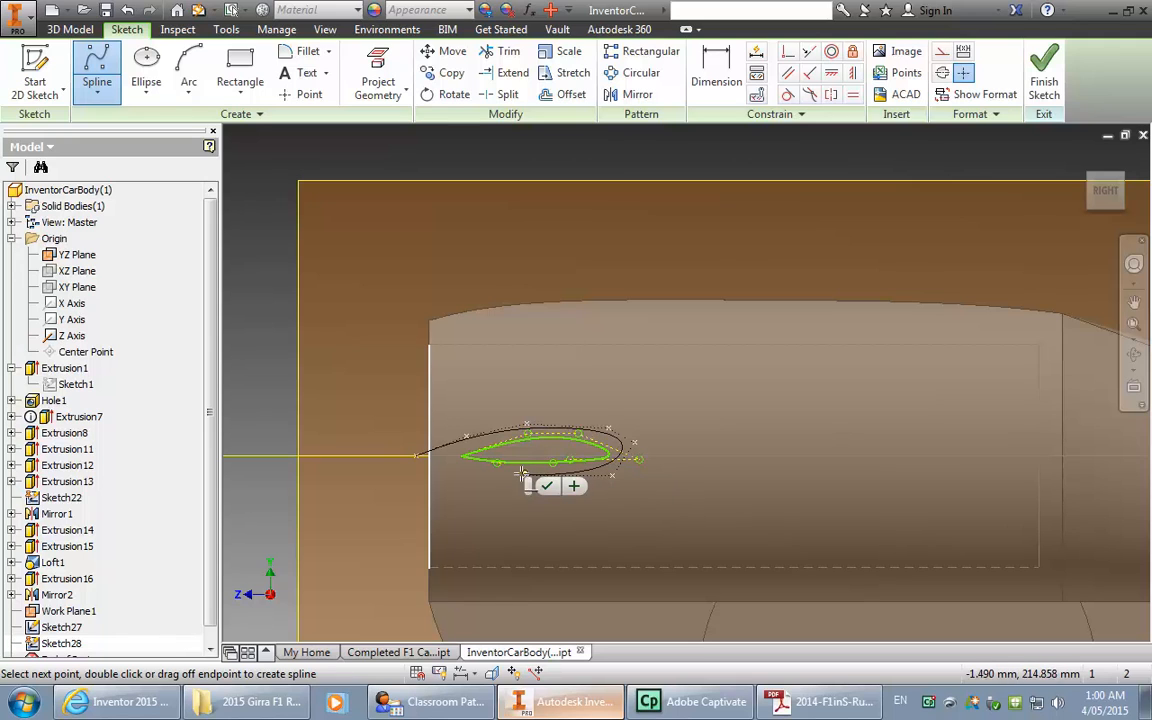
left_click(418, 457)
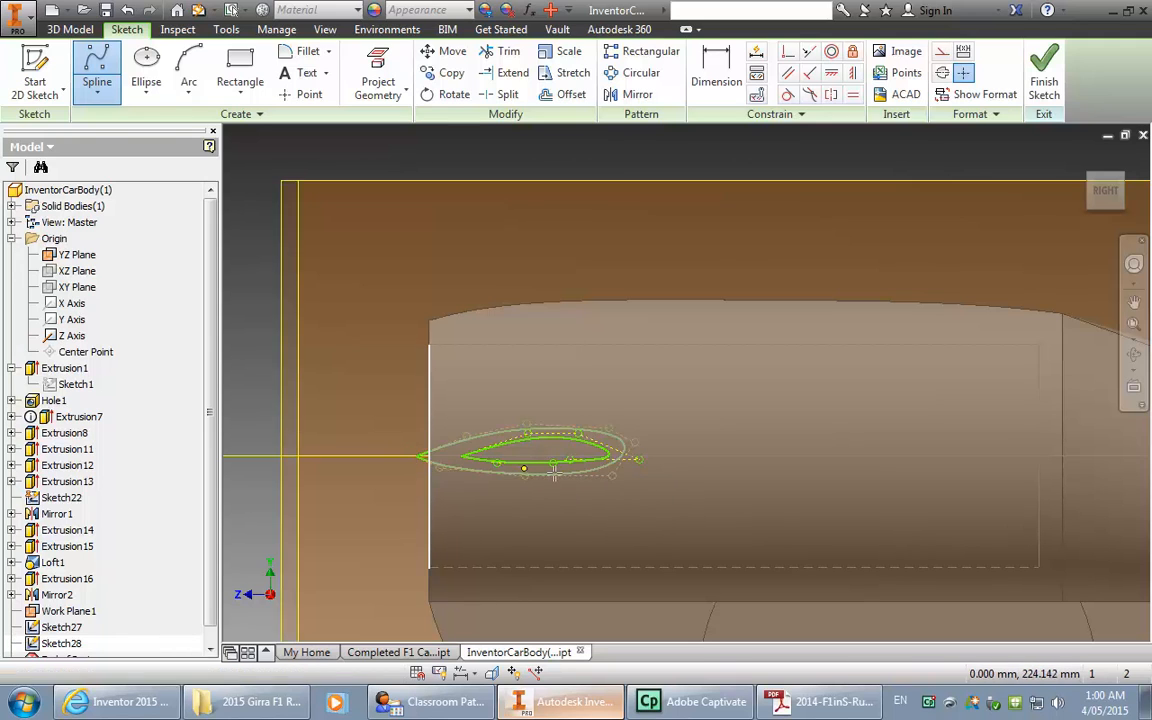
left_click(640, 460)
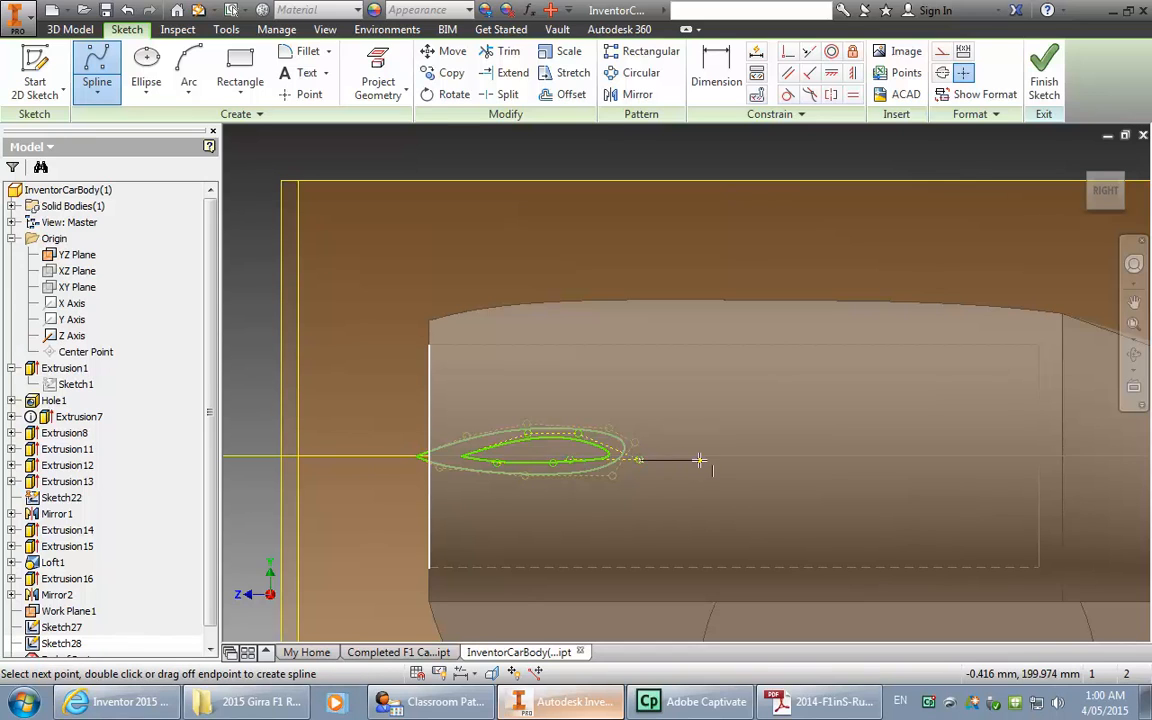
key("Escape")
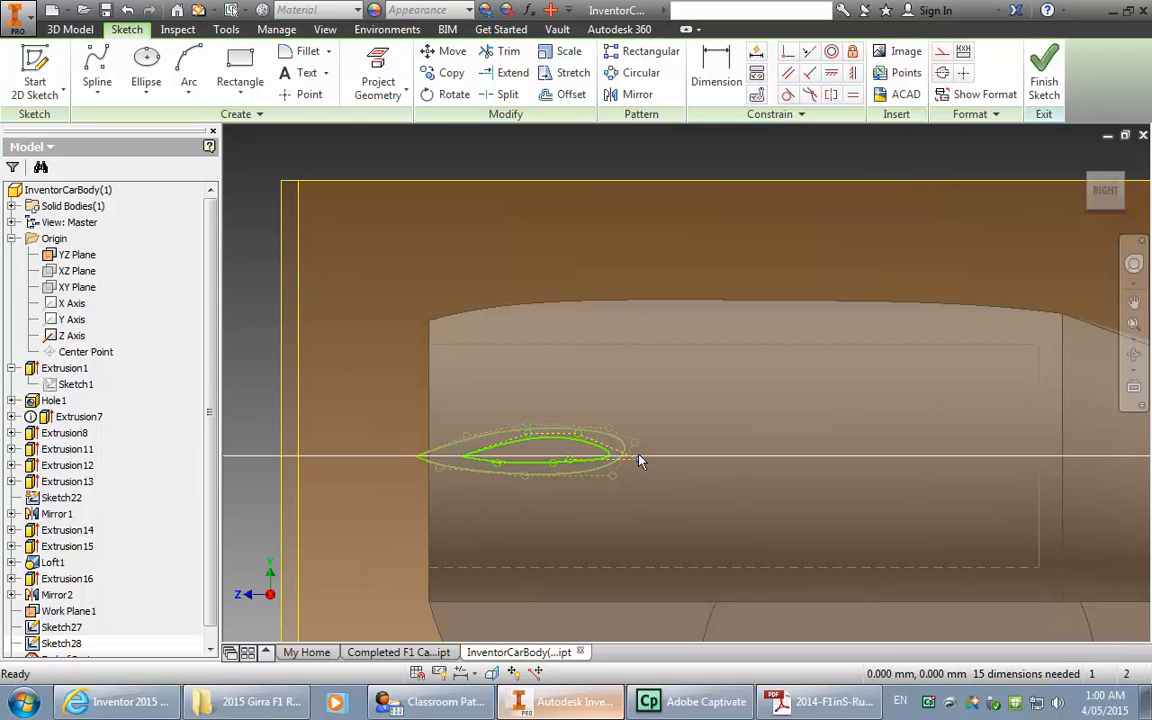
Step: Enlarge the outer aerofoil by moving its front control vertices forward, its two upper vertices up and its lower vertices slightly down
left_click_drag(628, 455, 665, 446)
left_click_drag(612, 474, 633, 480)
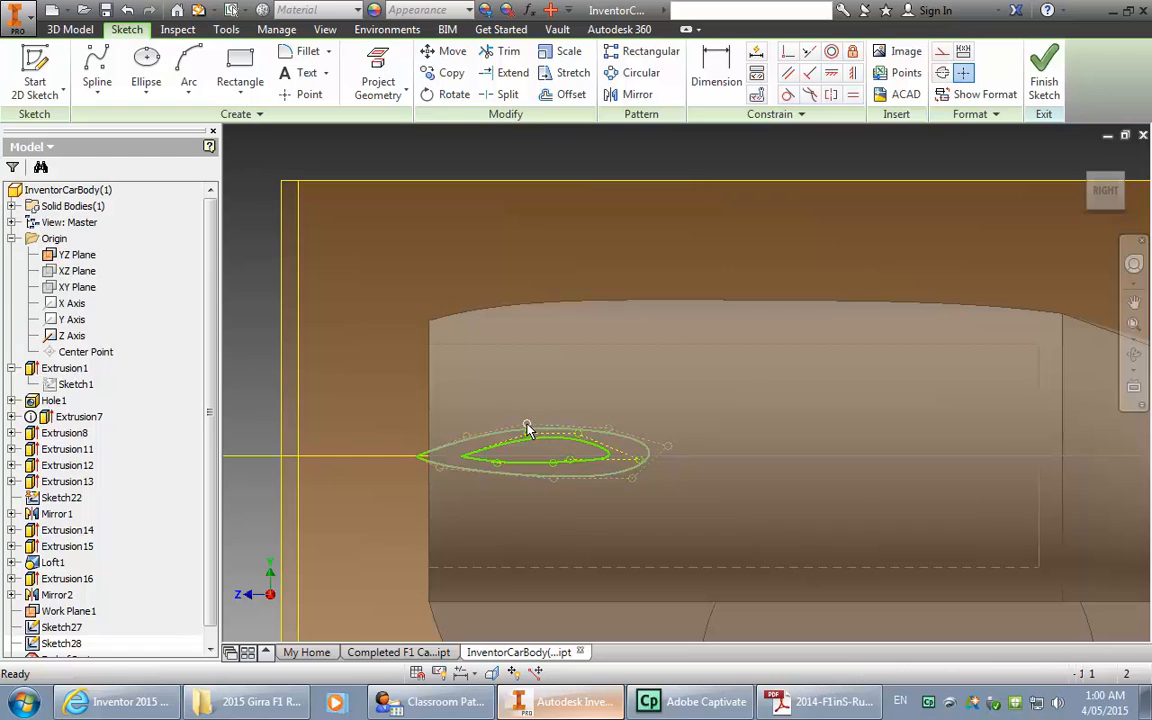
left_click_drag(528, 427, 526, 412)
left_click_drag(609, 429, 612, 420)
left_click_drag(553, 480, 555, 482)
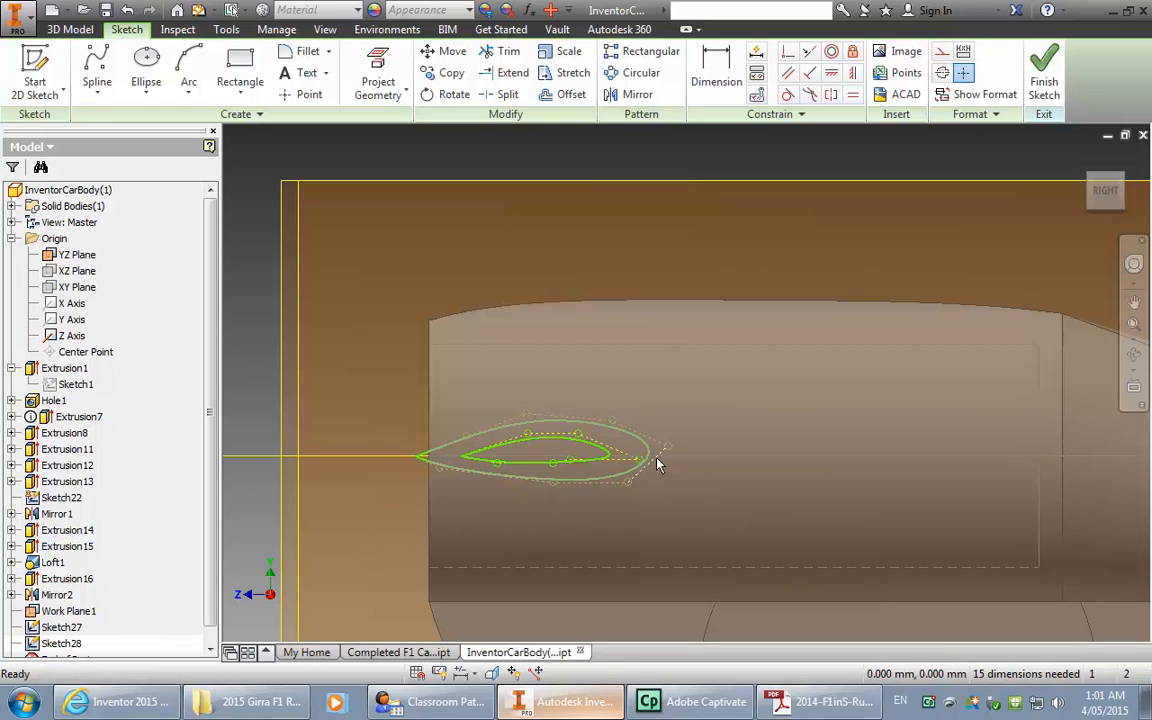
Step: Stretch the outer aerofoil's nose forward along the Z axis, raise its upper rear vertex and lower its underside slightly, and finish the sketch
left_click_drag(648, 458, 744, 456)
left_click_drag(625, 482, 629, 488)
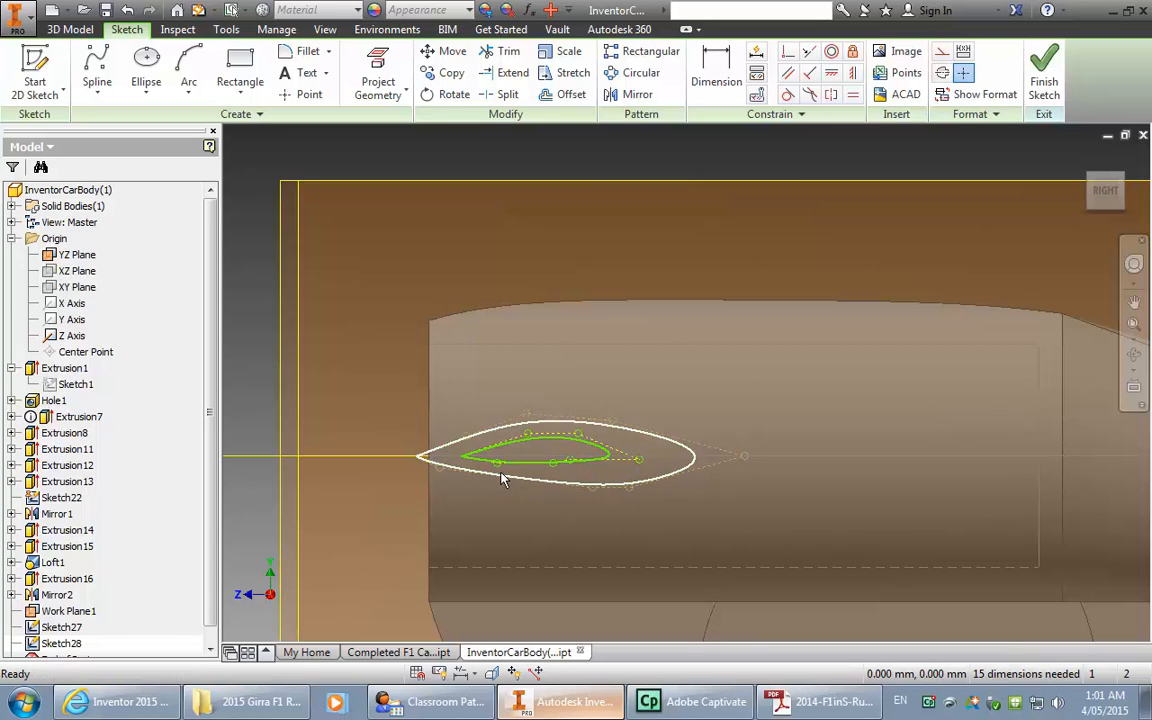
left_click_drag(437, 468, 436, 471)
mouse_move(589, 486)
left_mouse_down()
mouse_move(557, 493)
mouse_move(594, 482)
mouse_move(599, 491)
left_mouse_up()
left_click_drag(530, 418, 527, 407)
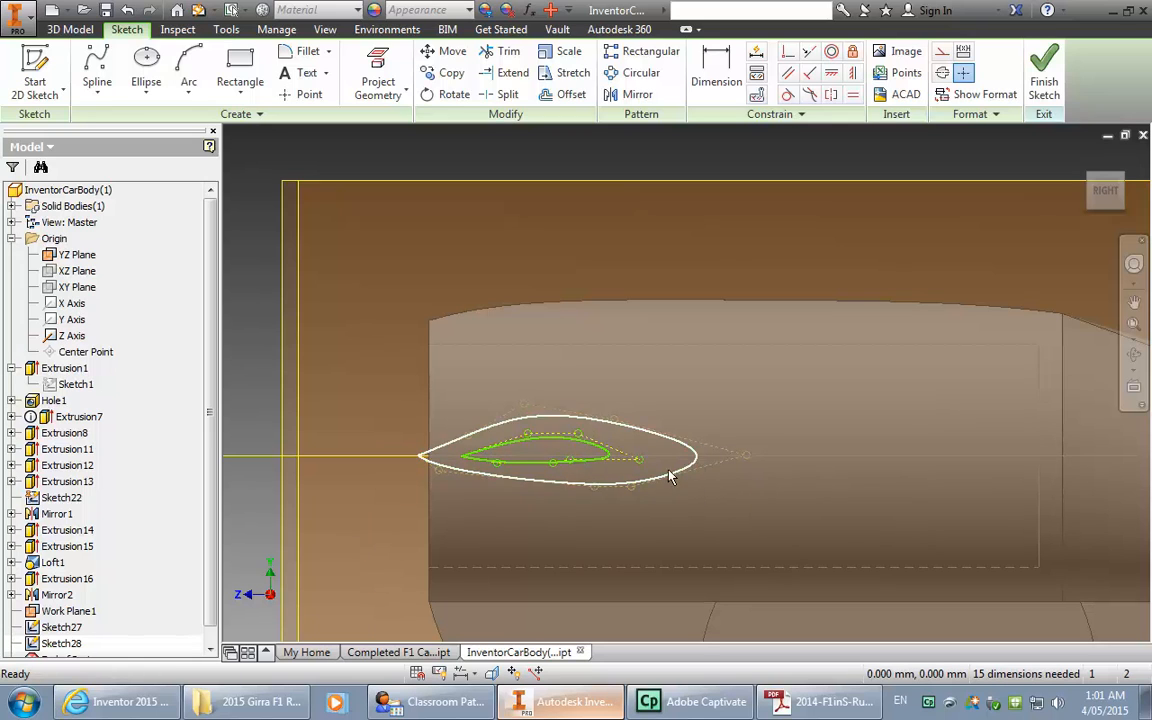
left_click(1058, 68)
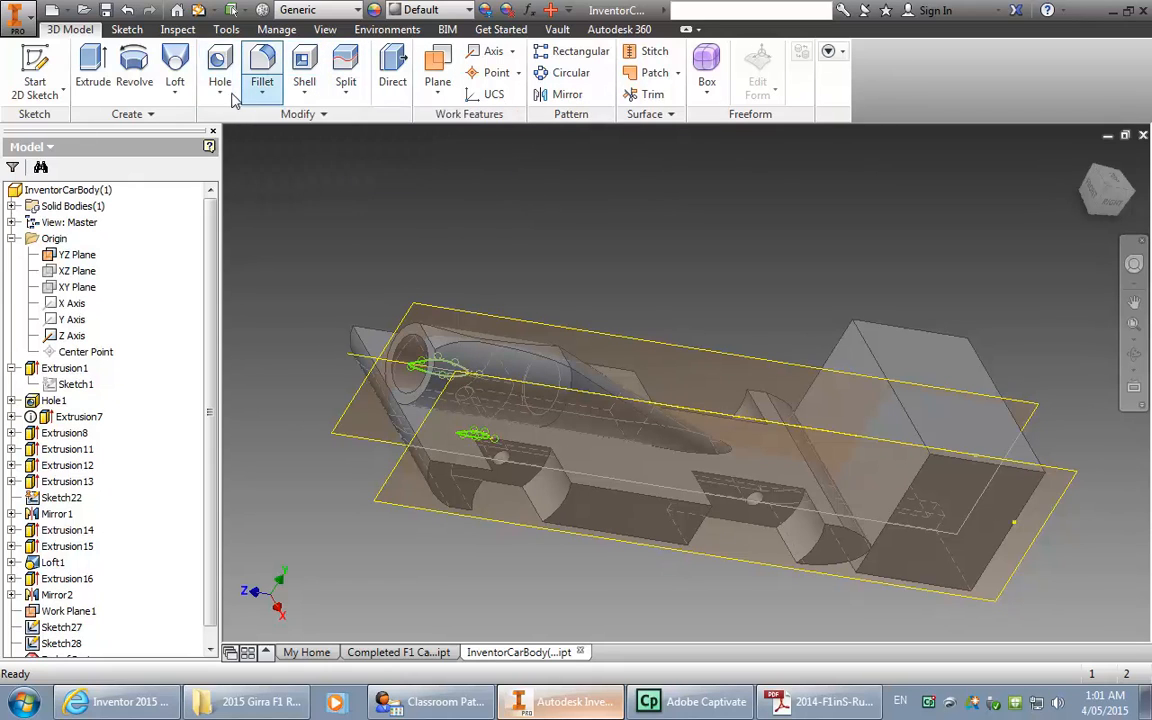
Step: Loft a solid from the large aerofoil profile on the YZ plane to the small profile on the side pod work plane
left_click(170, 65)
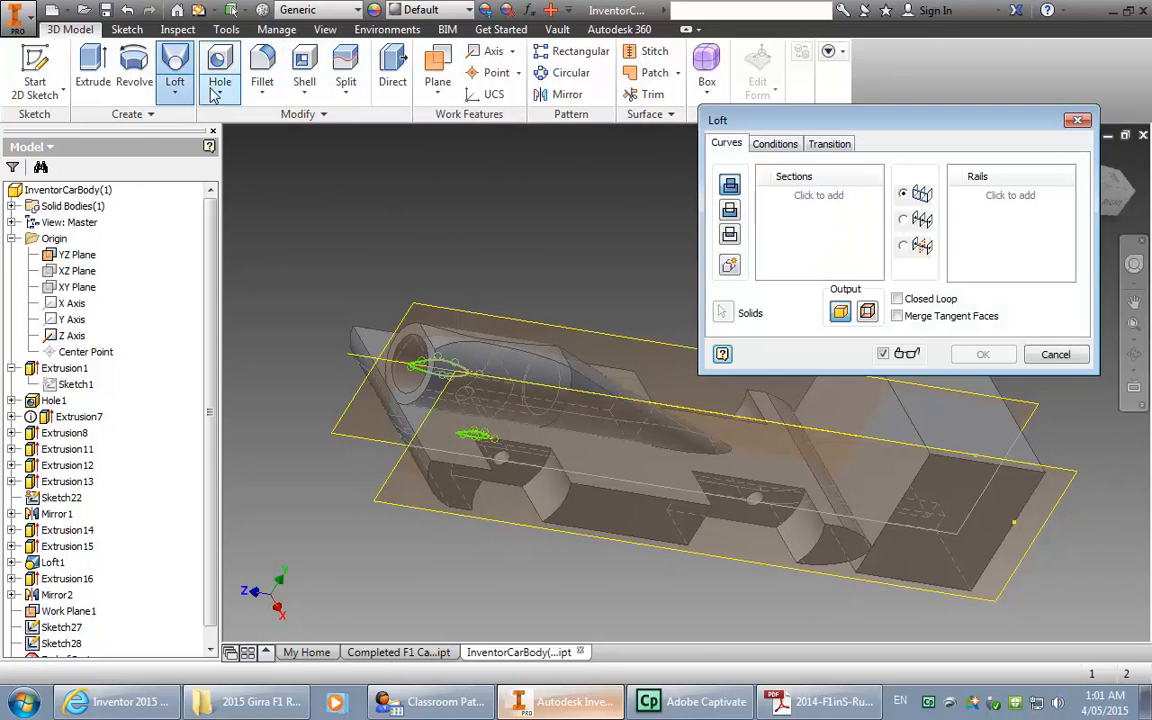
left_click(446, 368)
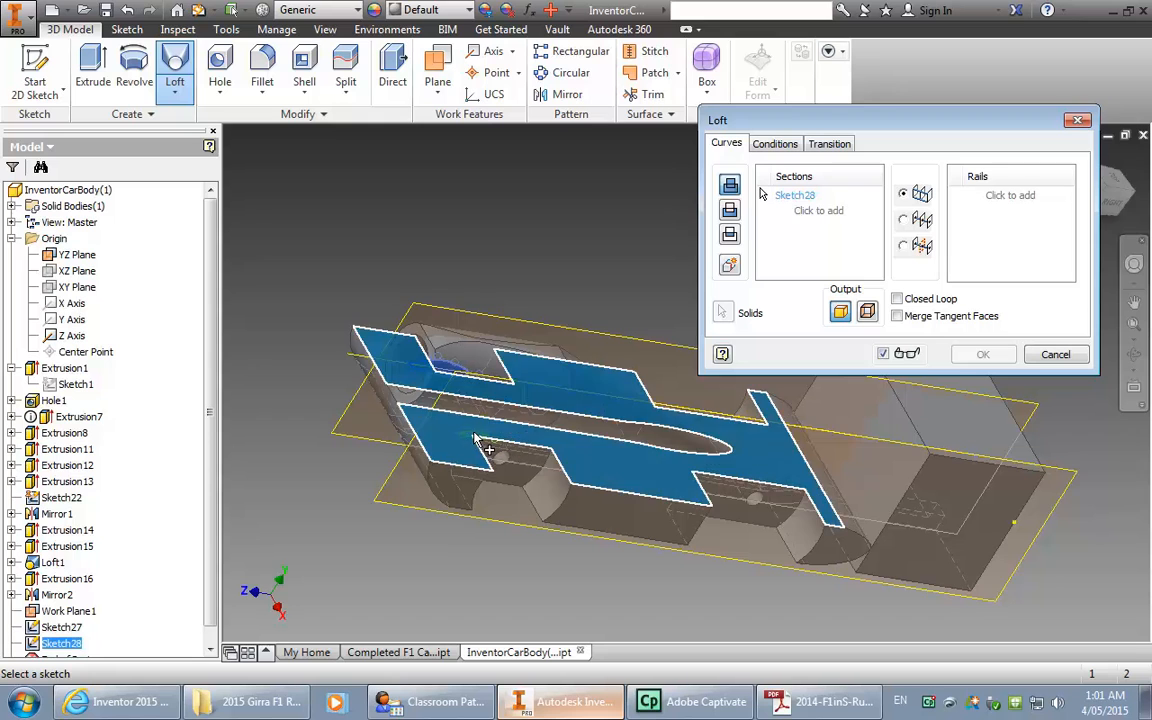
scroll(484, 450, "down", 5)
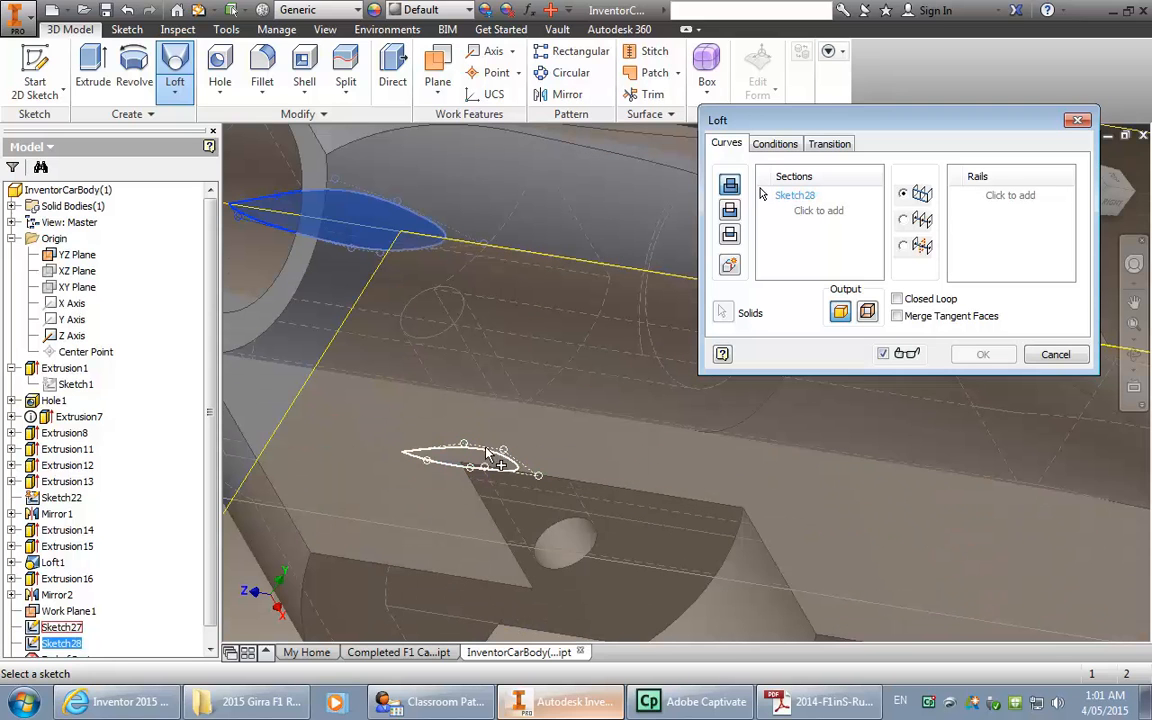
left_click(430, 460)
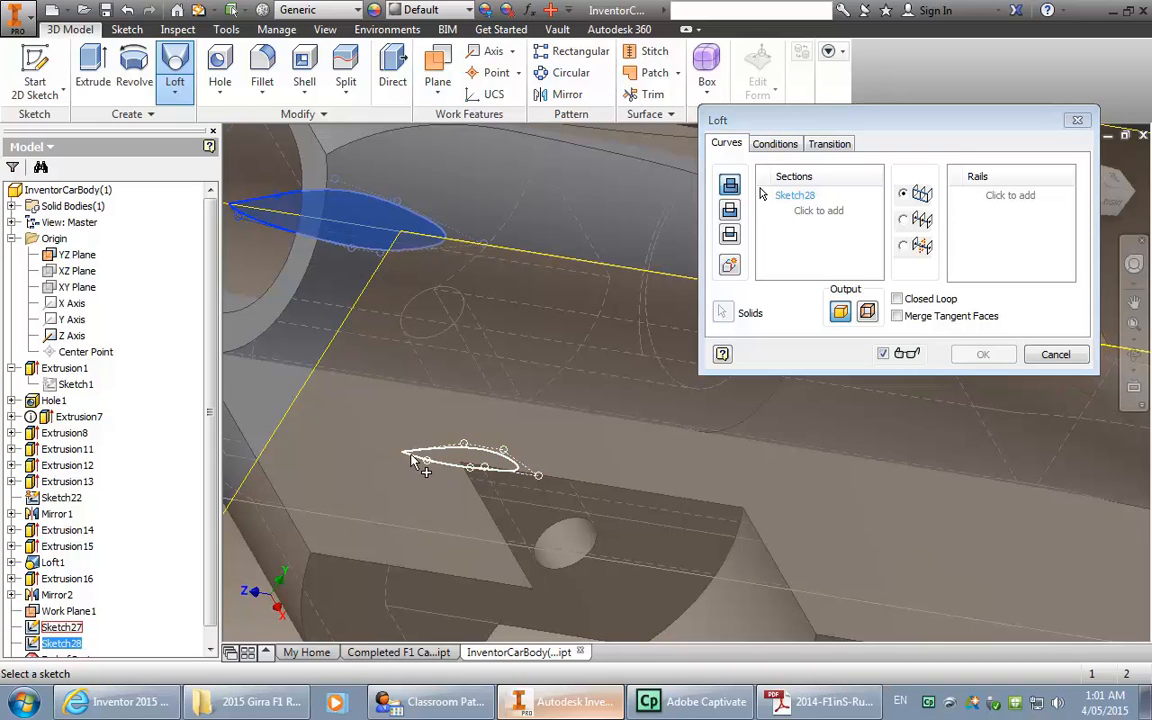
left_click(410, 461)
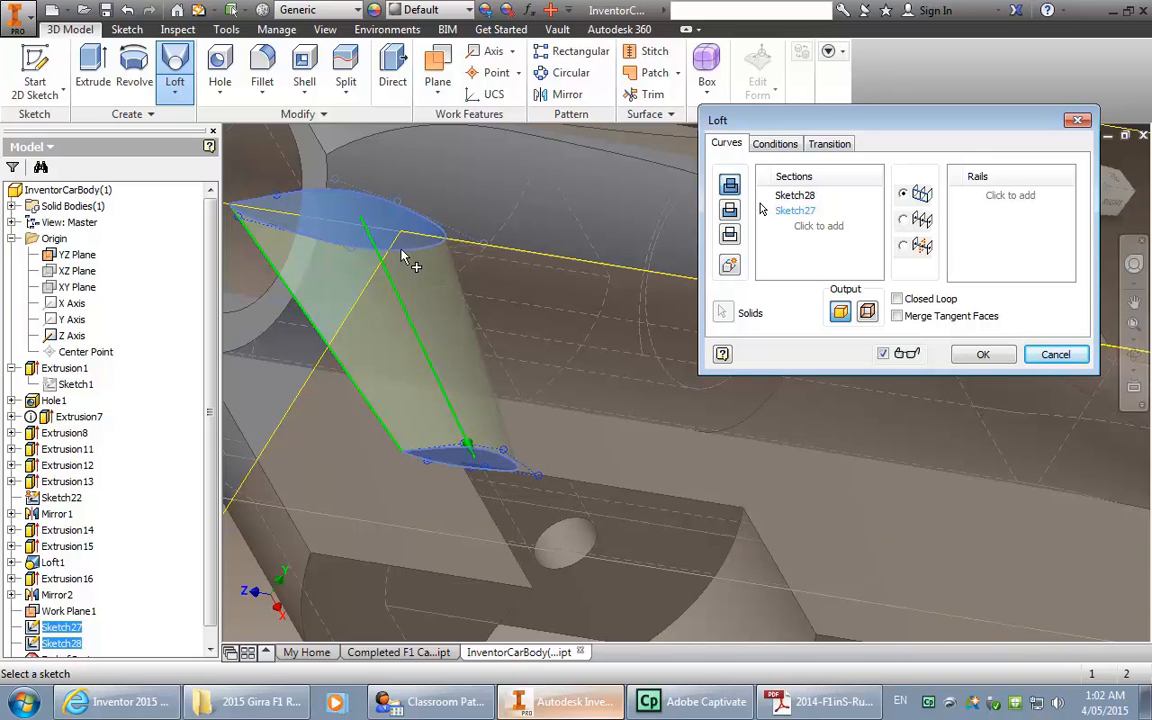
left_click(1000, 358)
key("F6")
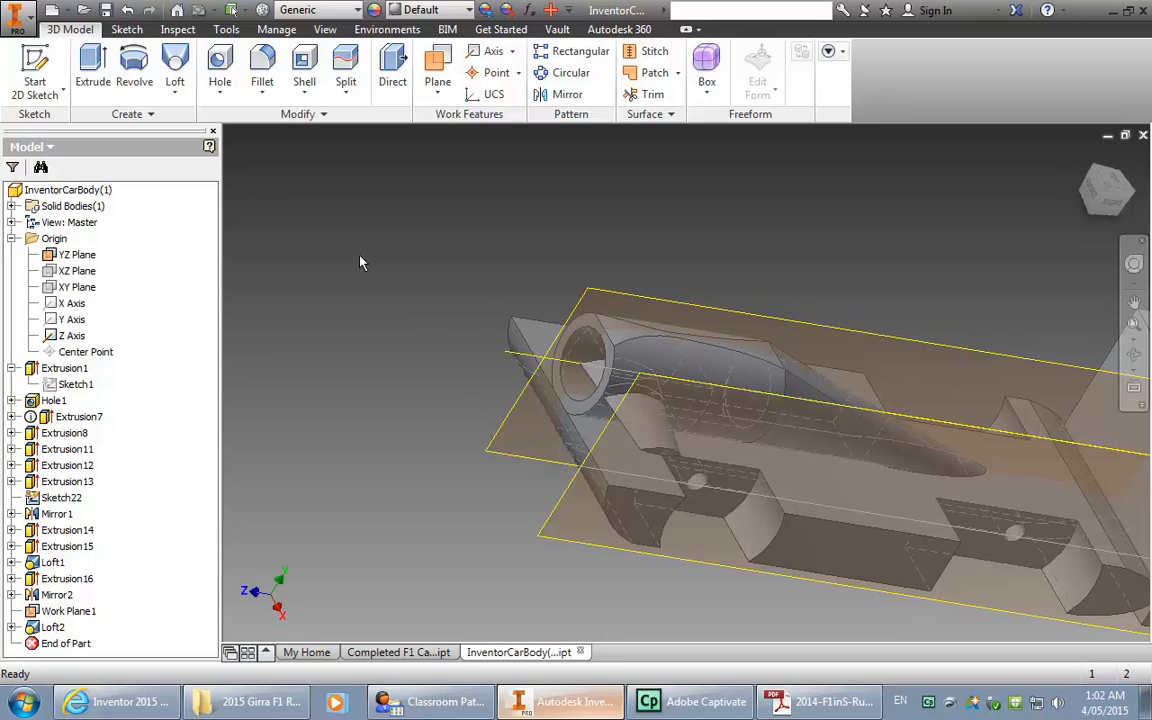
Step: Mirror the lofted aerofoil feature about the YZ plane to the other side of the car body
left_click(552, 97)
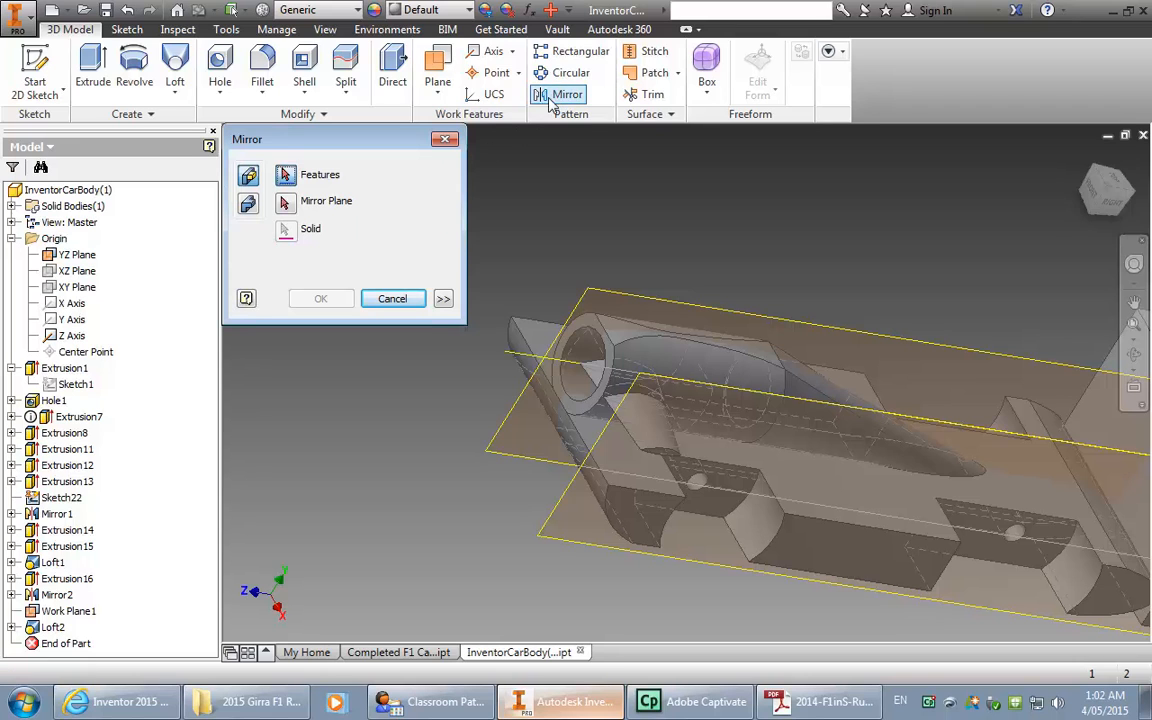
left_click(52, 628)
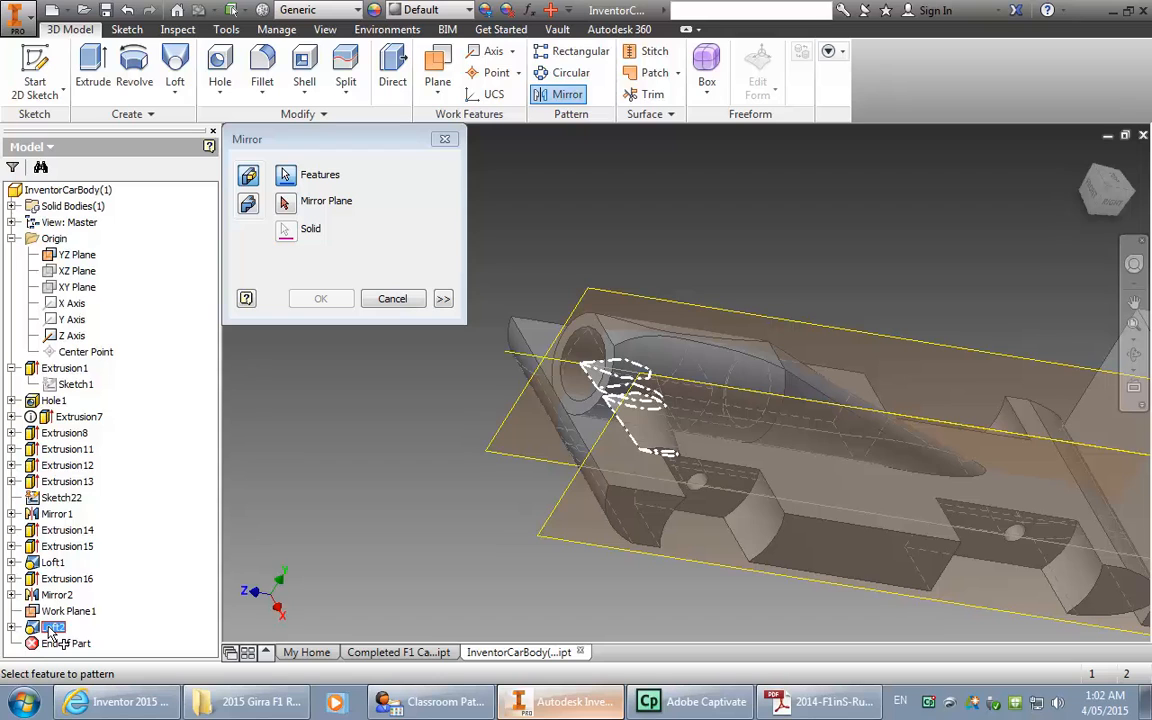
left_click(284, 201)
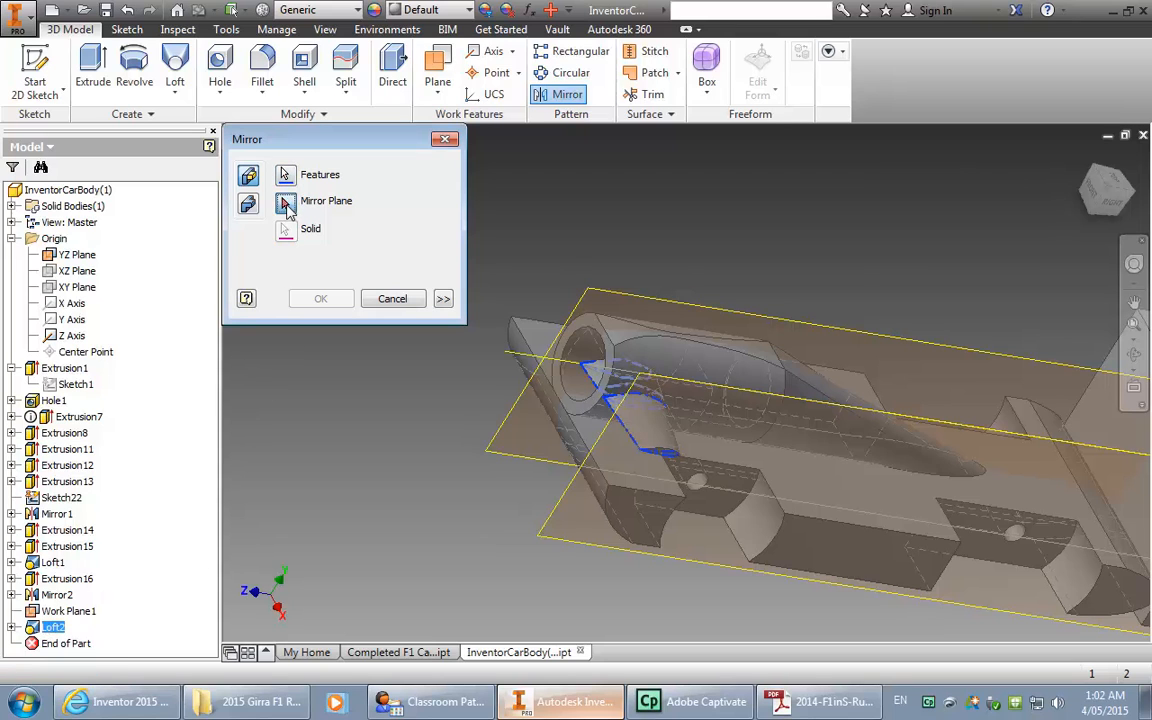
left_click(590, 293)
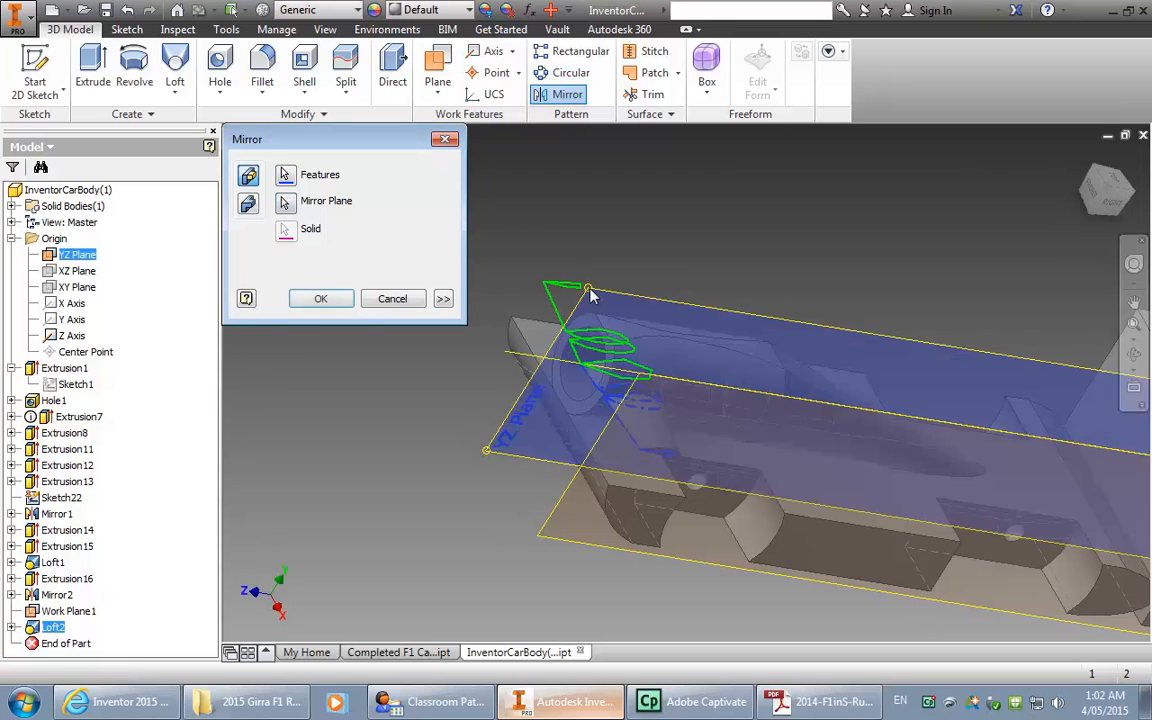
left_click(320, 300)
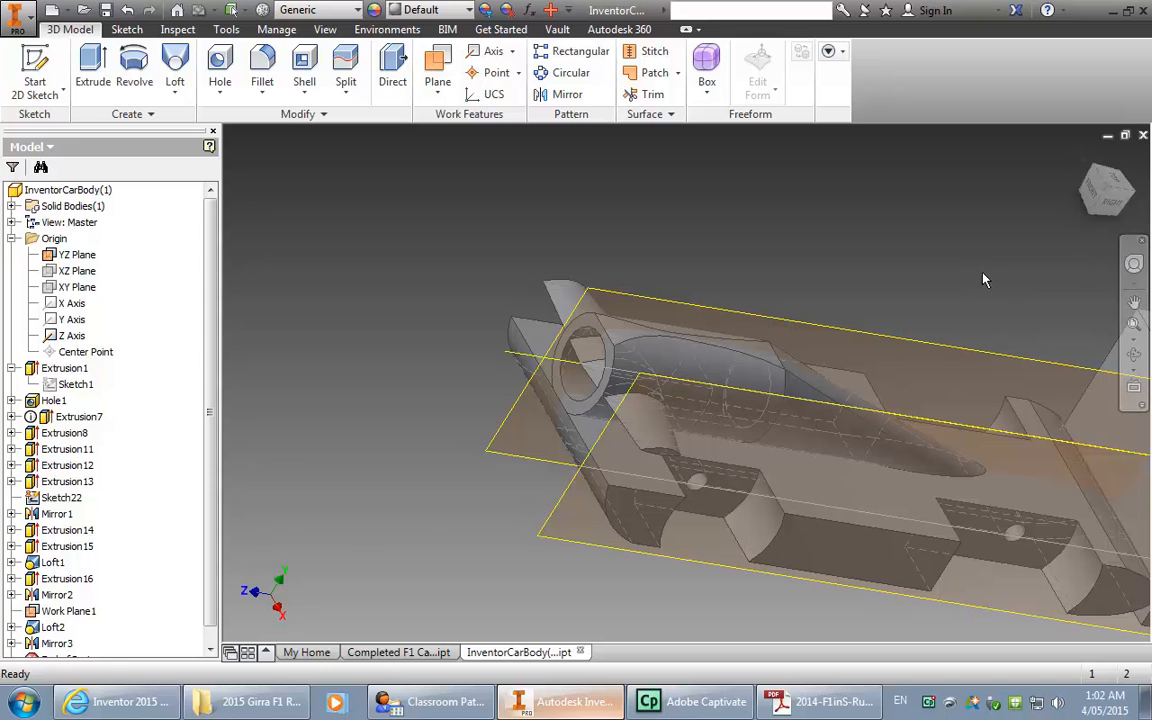
Step: Inspect both halves of the rear aerofoil on the car body from different angles, ending at a raised side view
middle_click_drag(980, 278, 895, 266)
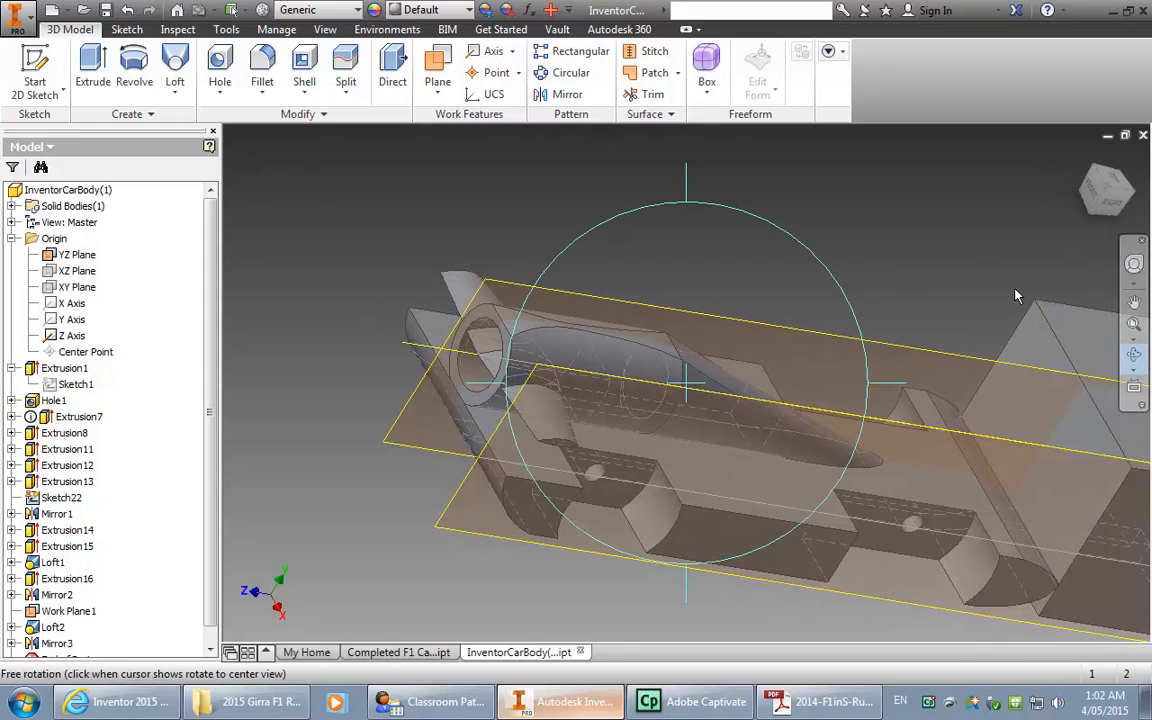
left_click(1134, 355)
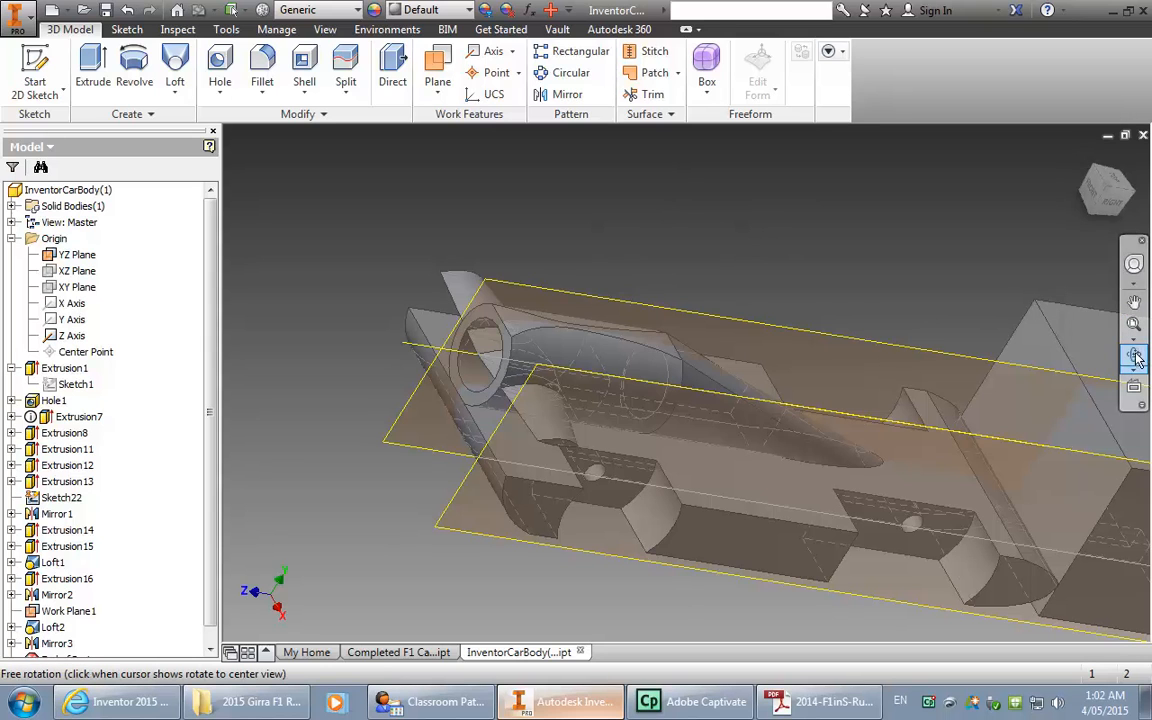
left_click_drag(779, 342, 707, 290)
left_click_drag(722, 325, 758, 321)
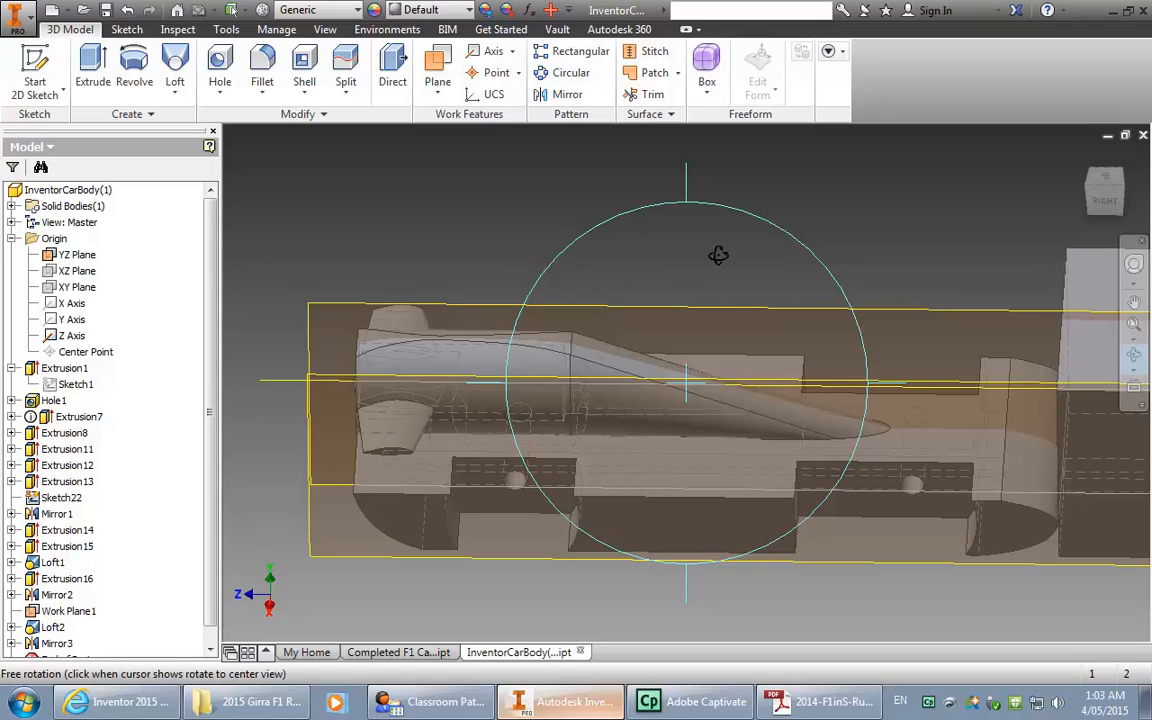
key("Escape")
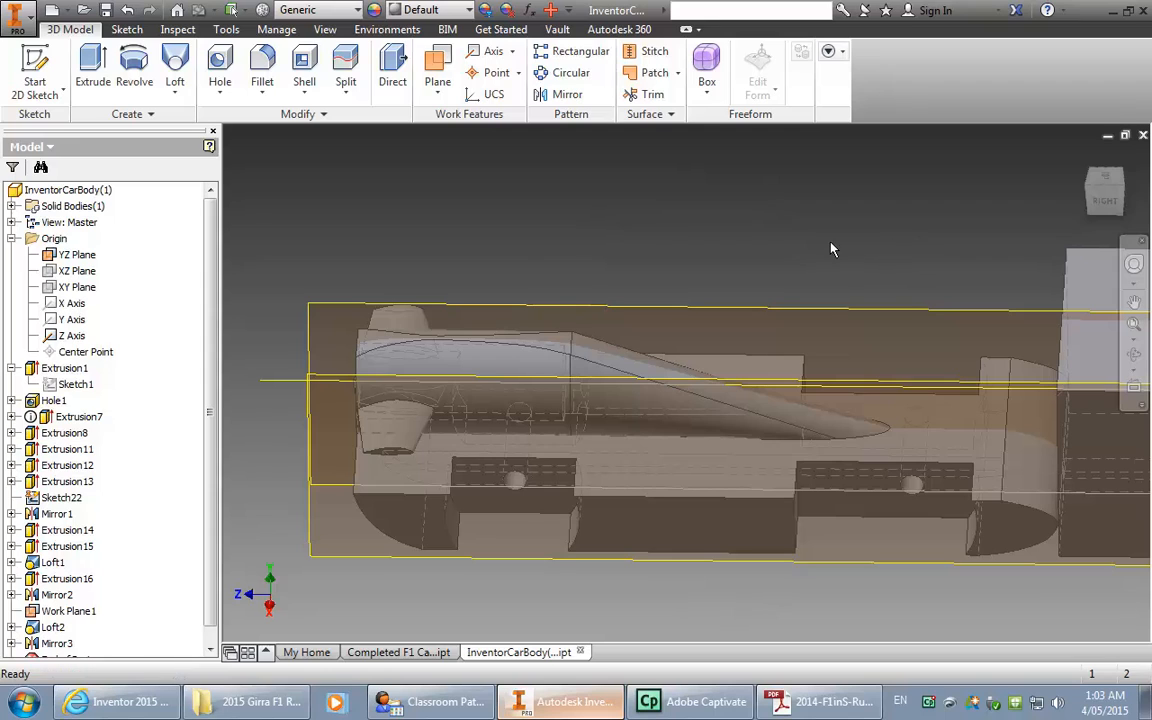